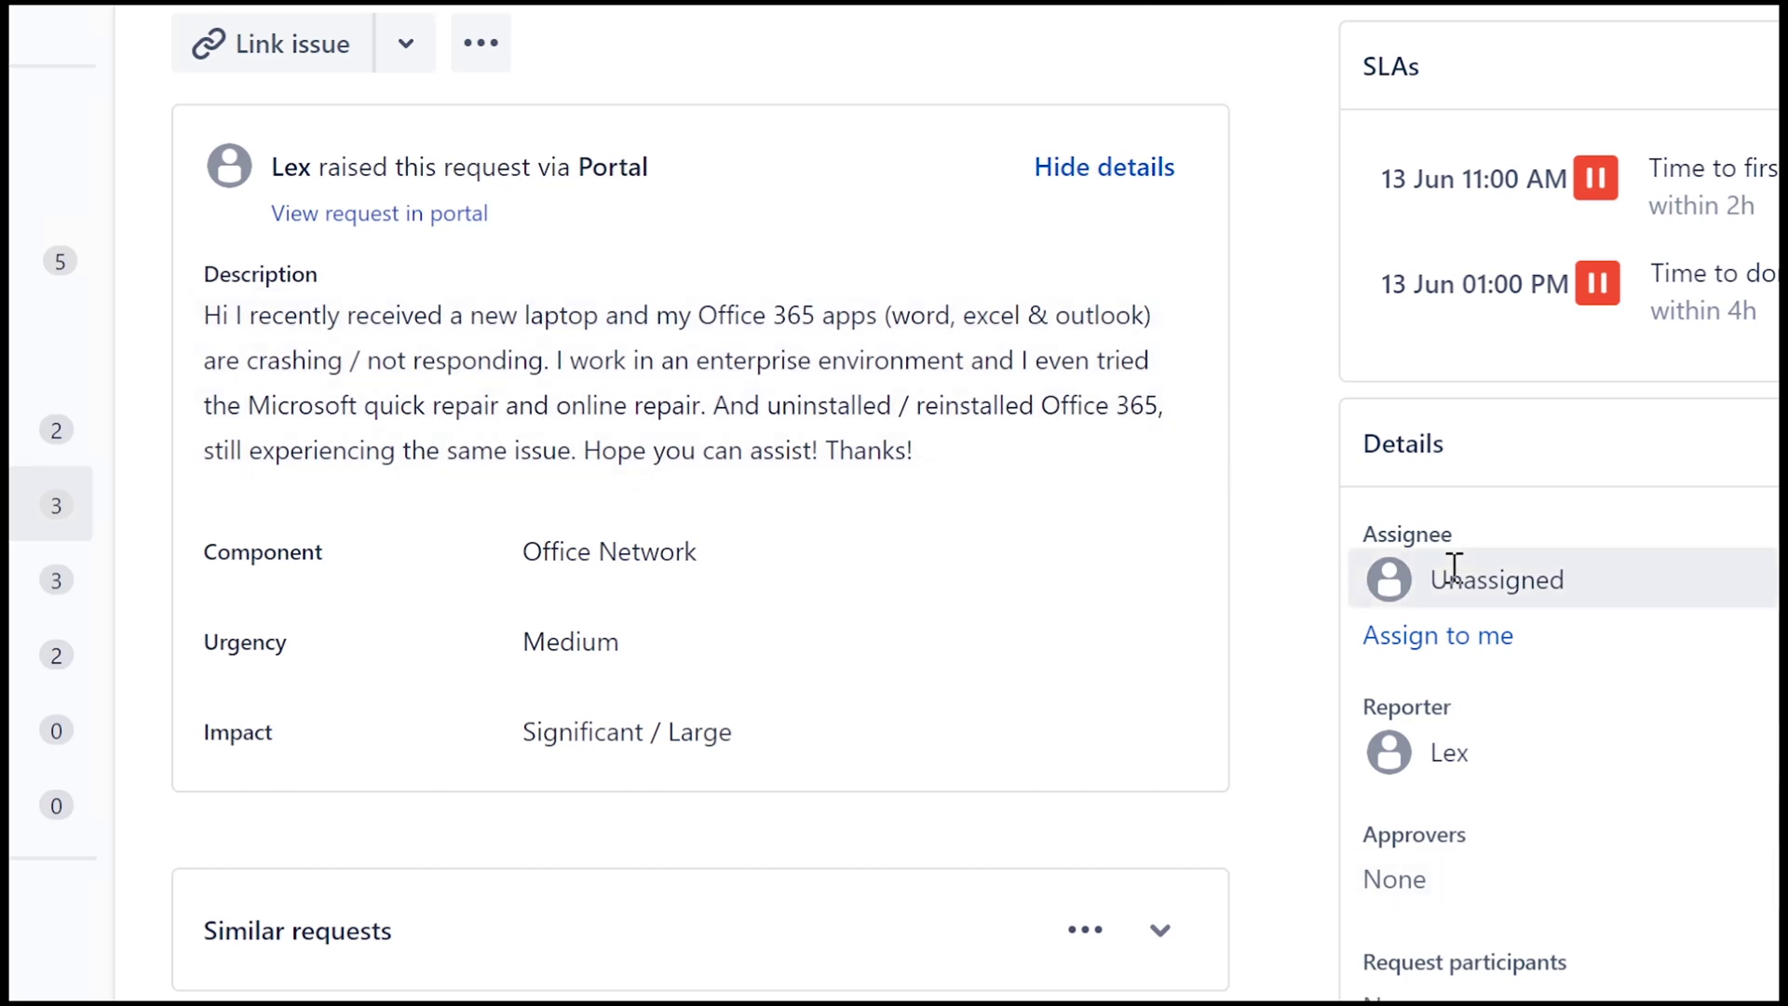
# Step: Assign the Office 365 crashing request to yourself and highlight the description's opening
pyautogui.click(1477, 641)
pyautogui.moveTo(204, 316); pyautogui.dragTo(1158, 309)
pyautogui.click(200, 379)
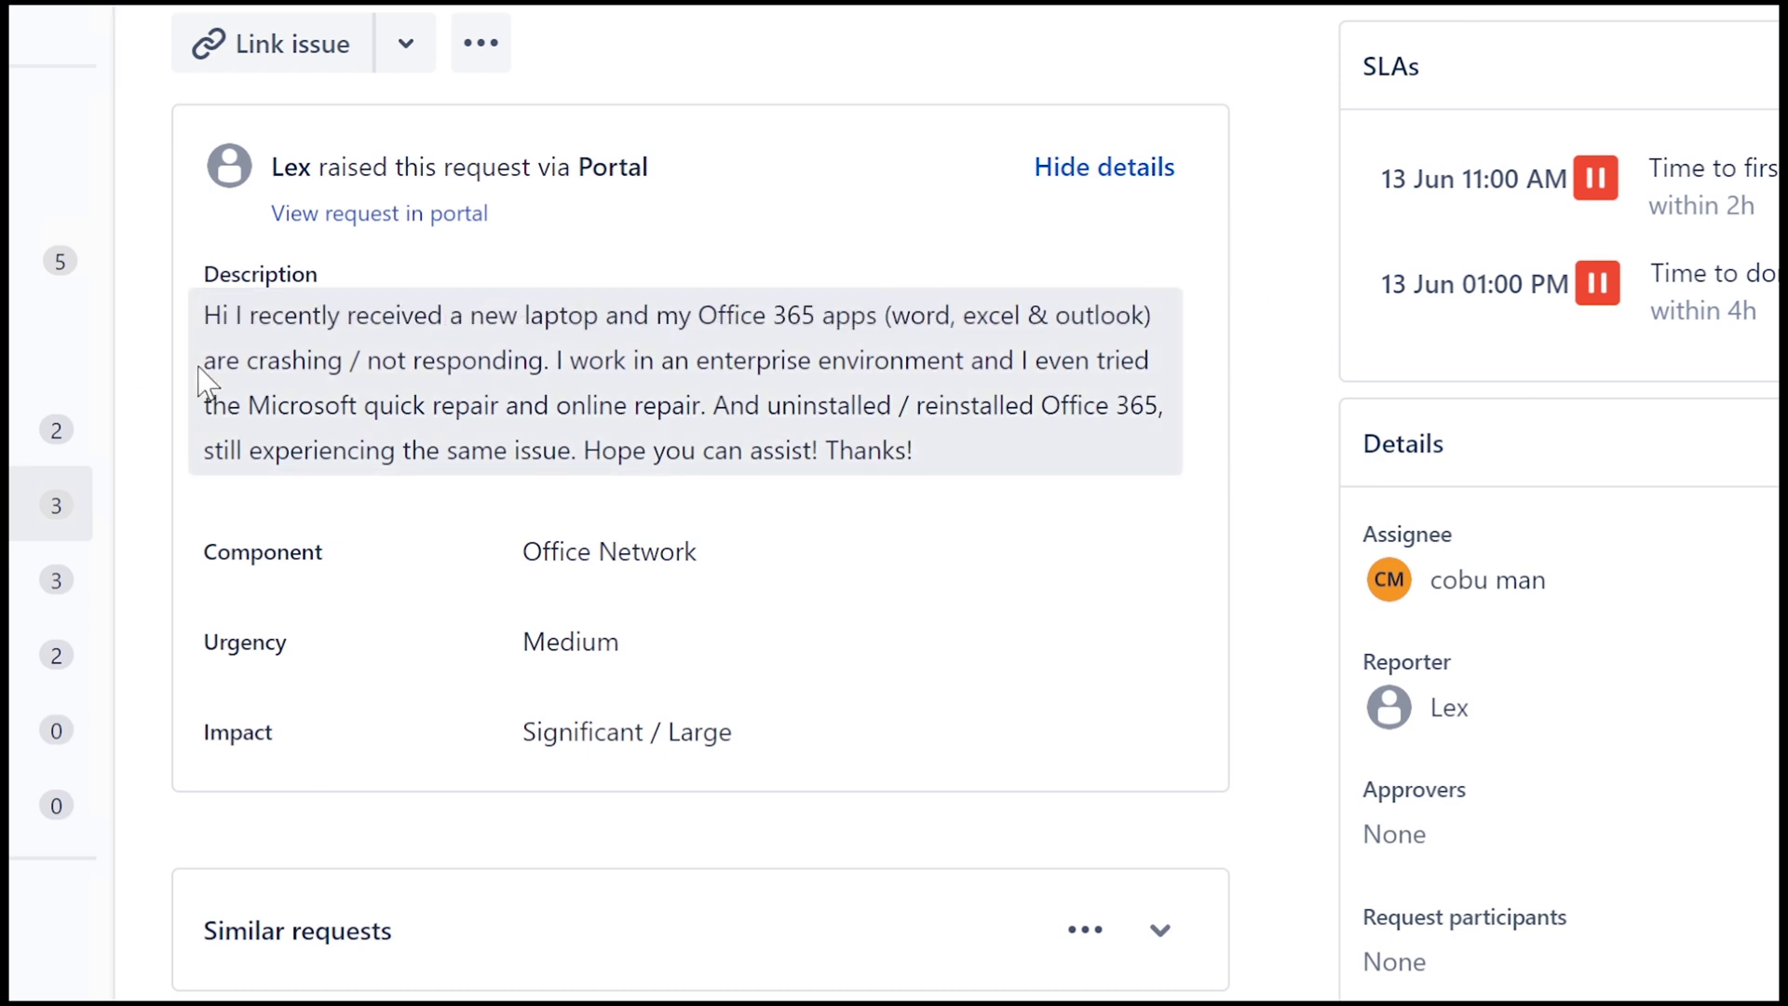
pyautogui.moveTo(197, 366); pyautogui.dragTo(1113, 463)
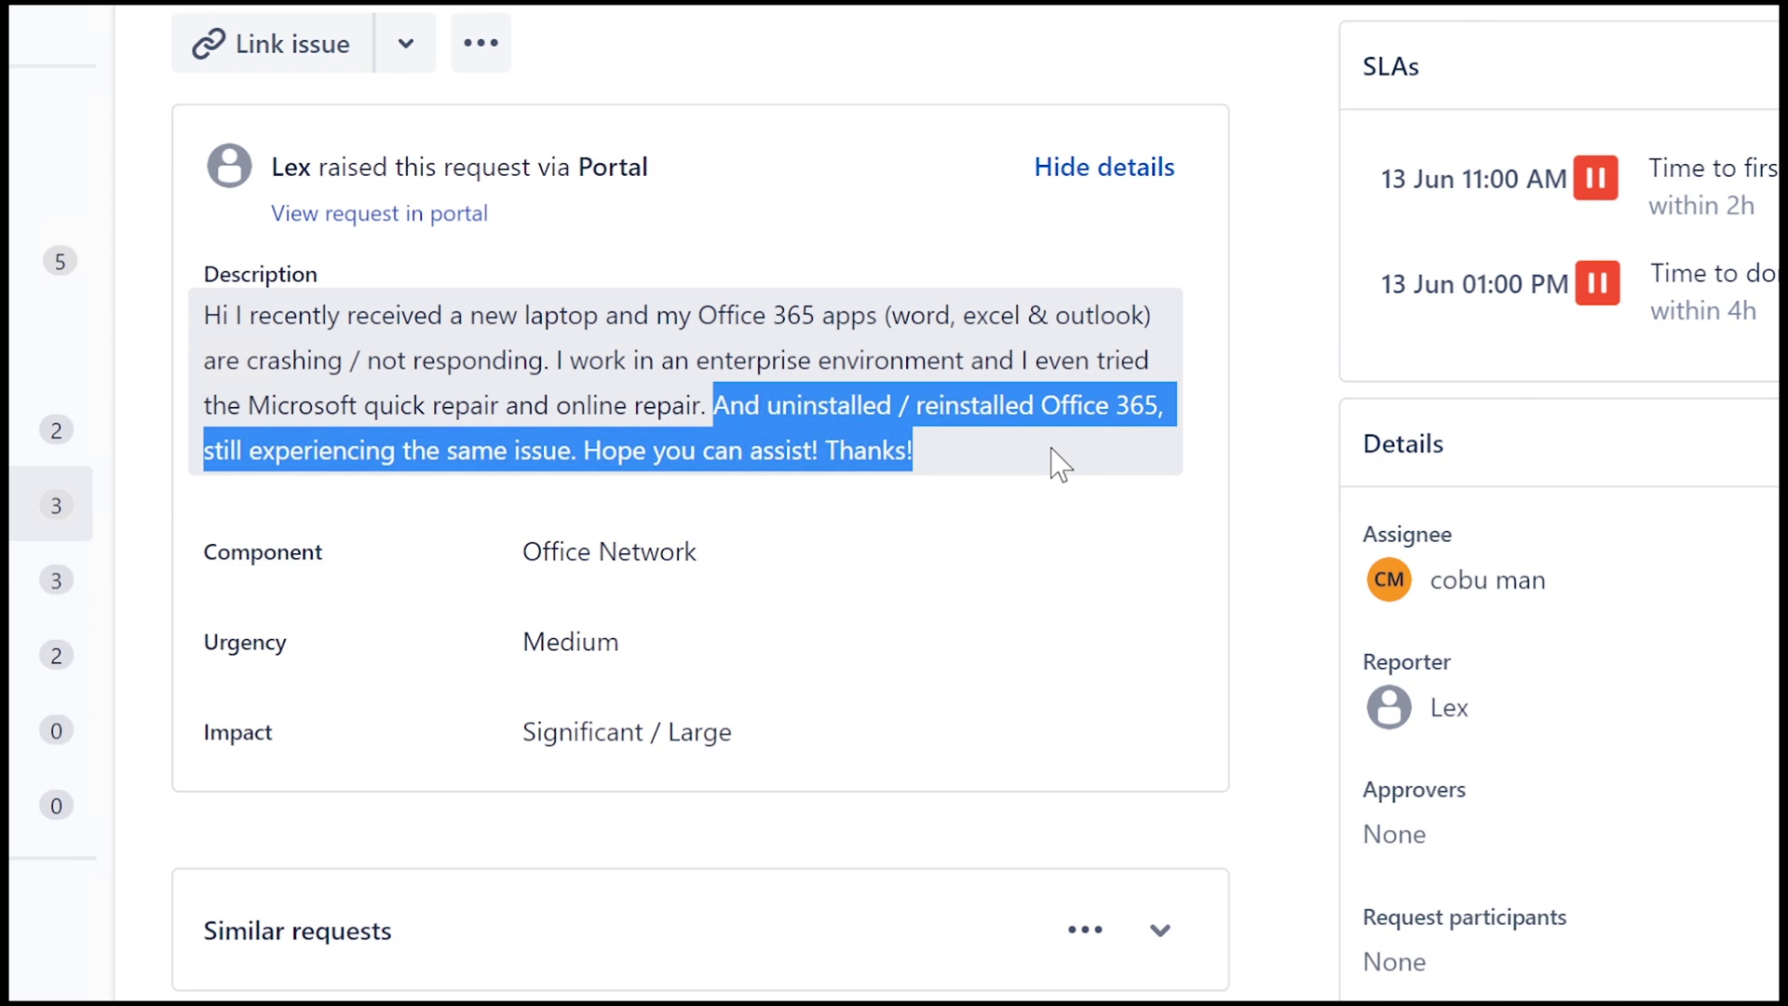
pyautogui.click(854, 426)
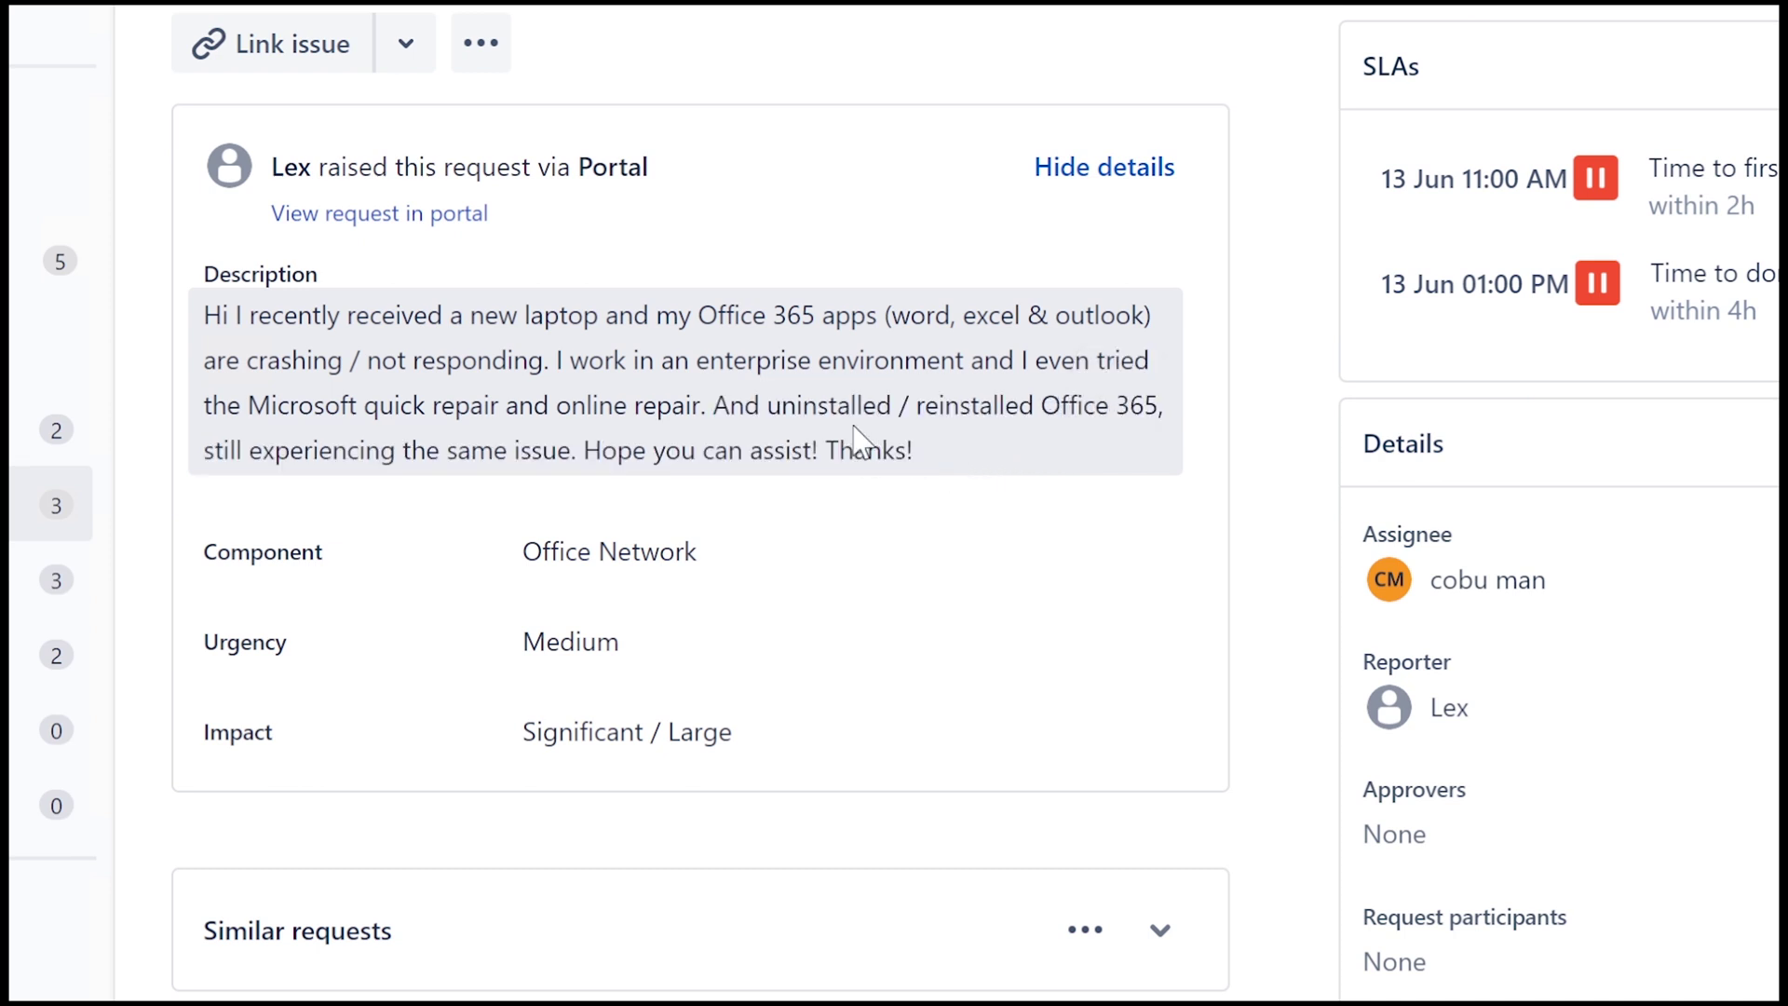
pyautogui.moveTo(547, 361); pyautogui.dragTo(1091, 371)
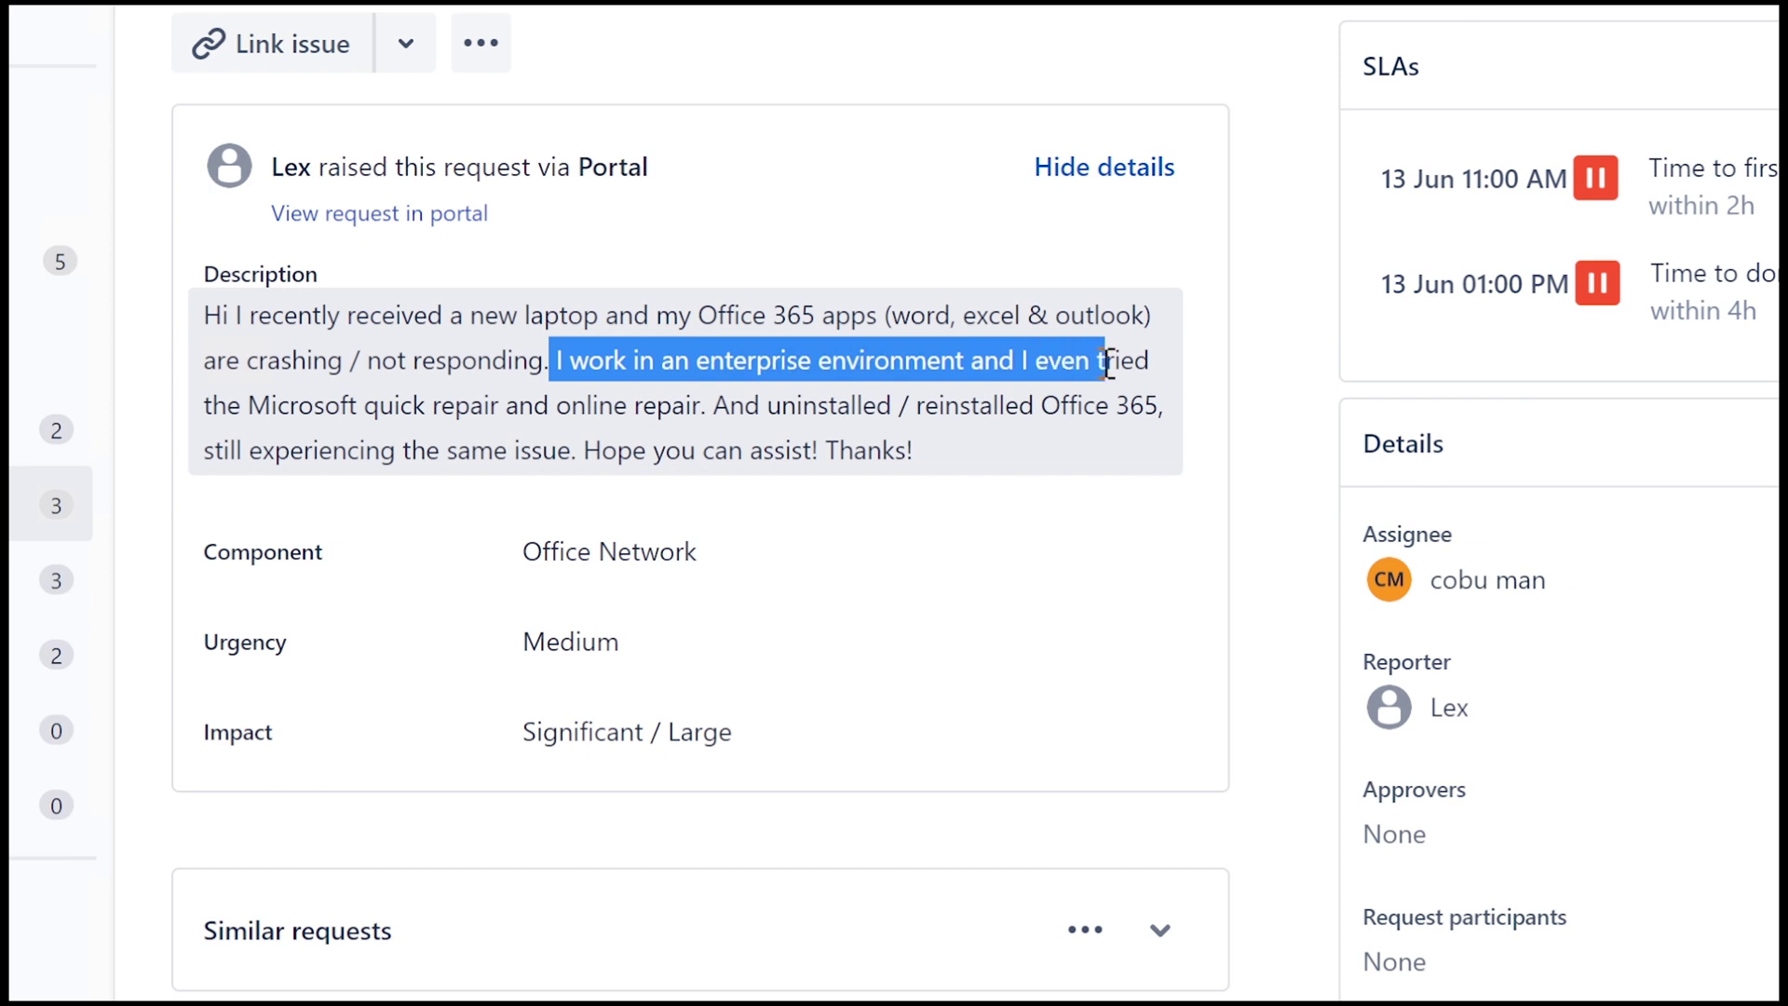
pyautogui.click(735, 312)
pyautogui.moveTo(690, 315); pyautogui.dragTo(1198, 320)
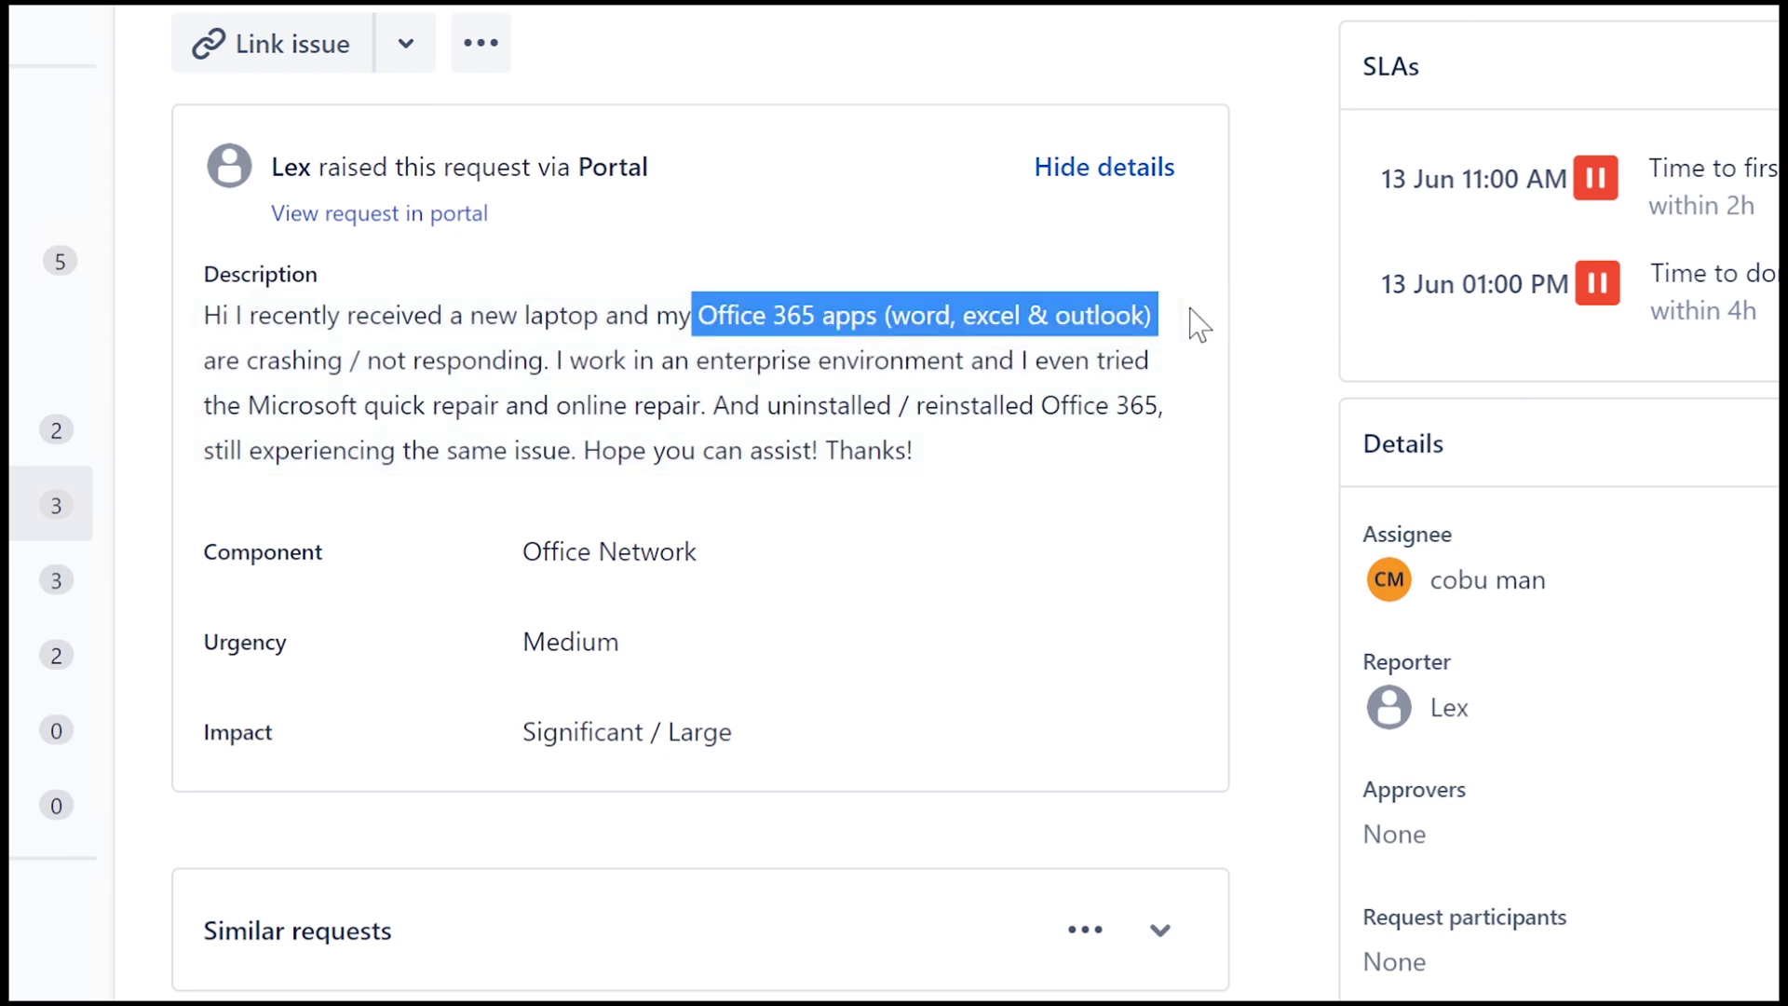
pyautogui.moveTo(199, 313); pyautogui.dragTo(597, 307)
pyautogui.click(622, 362)
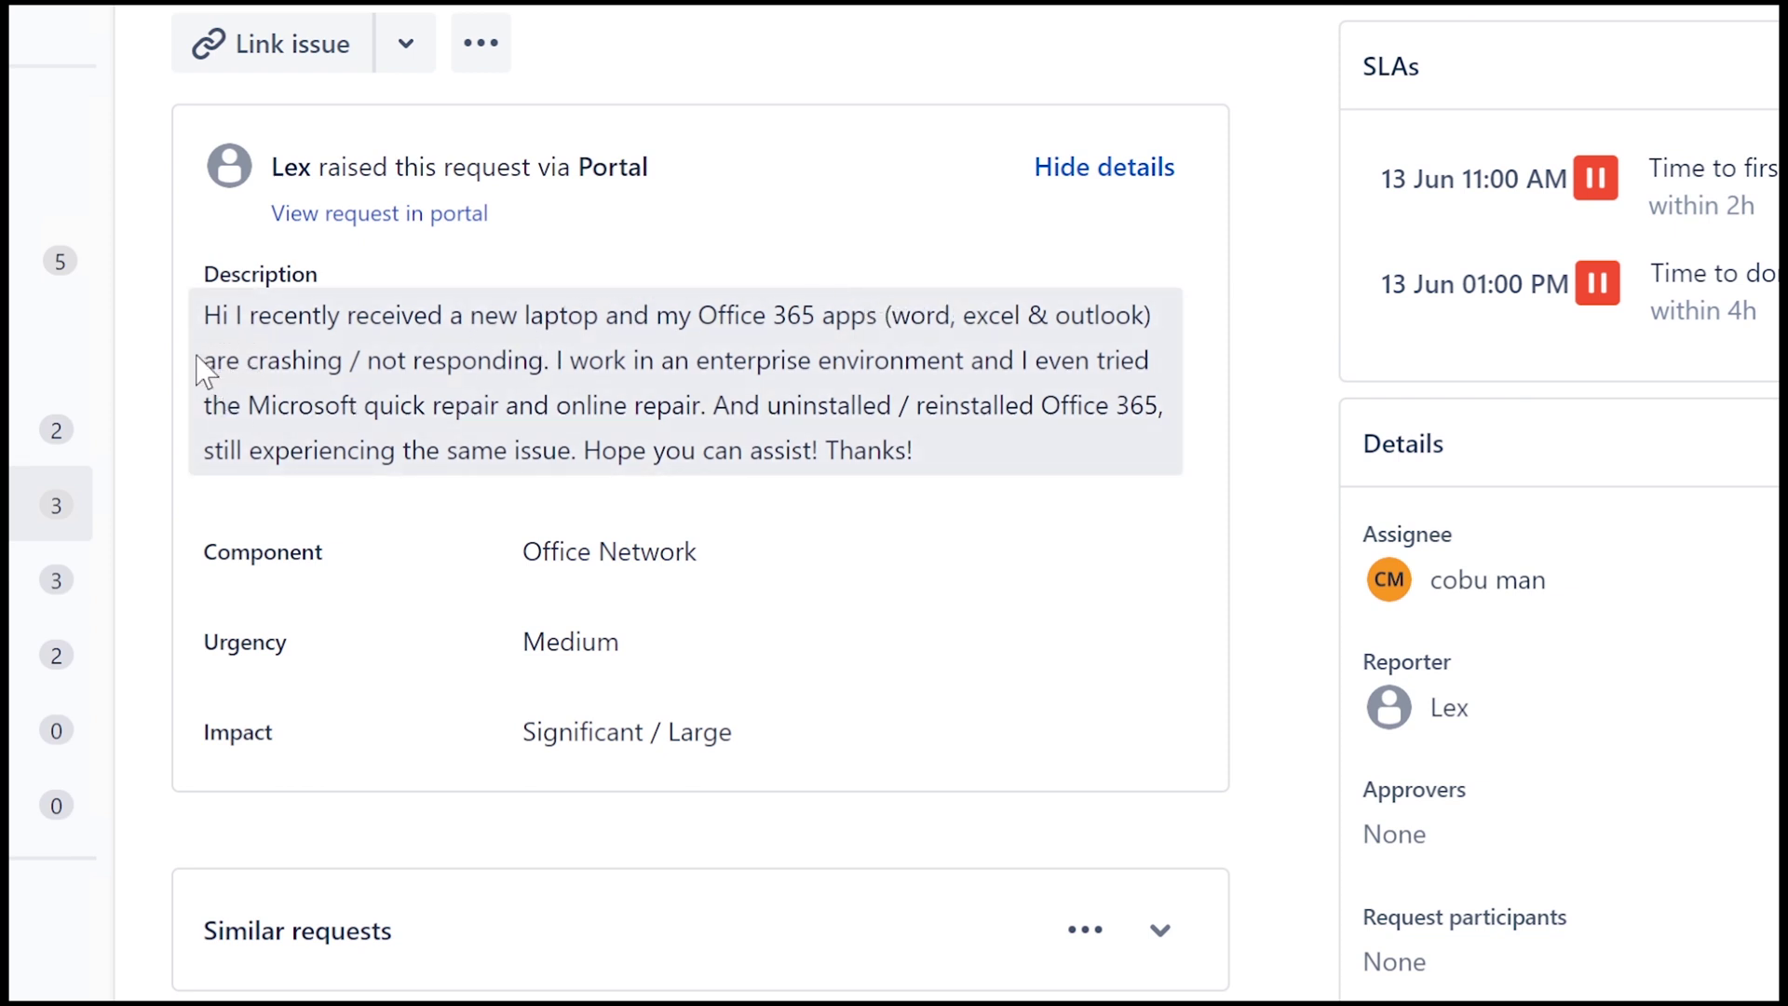
pyautogui.moveTo(201, 360); pyautogui.dragTo(547, 359)
pyautogui.click(701, 361)
pyautogui.moveTo(703, 405); pyautogui.dragTo(958, 451)
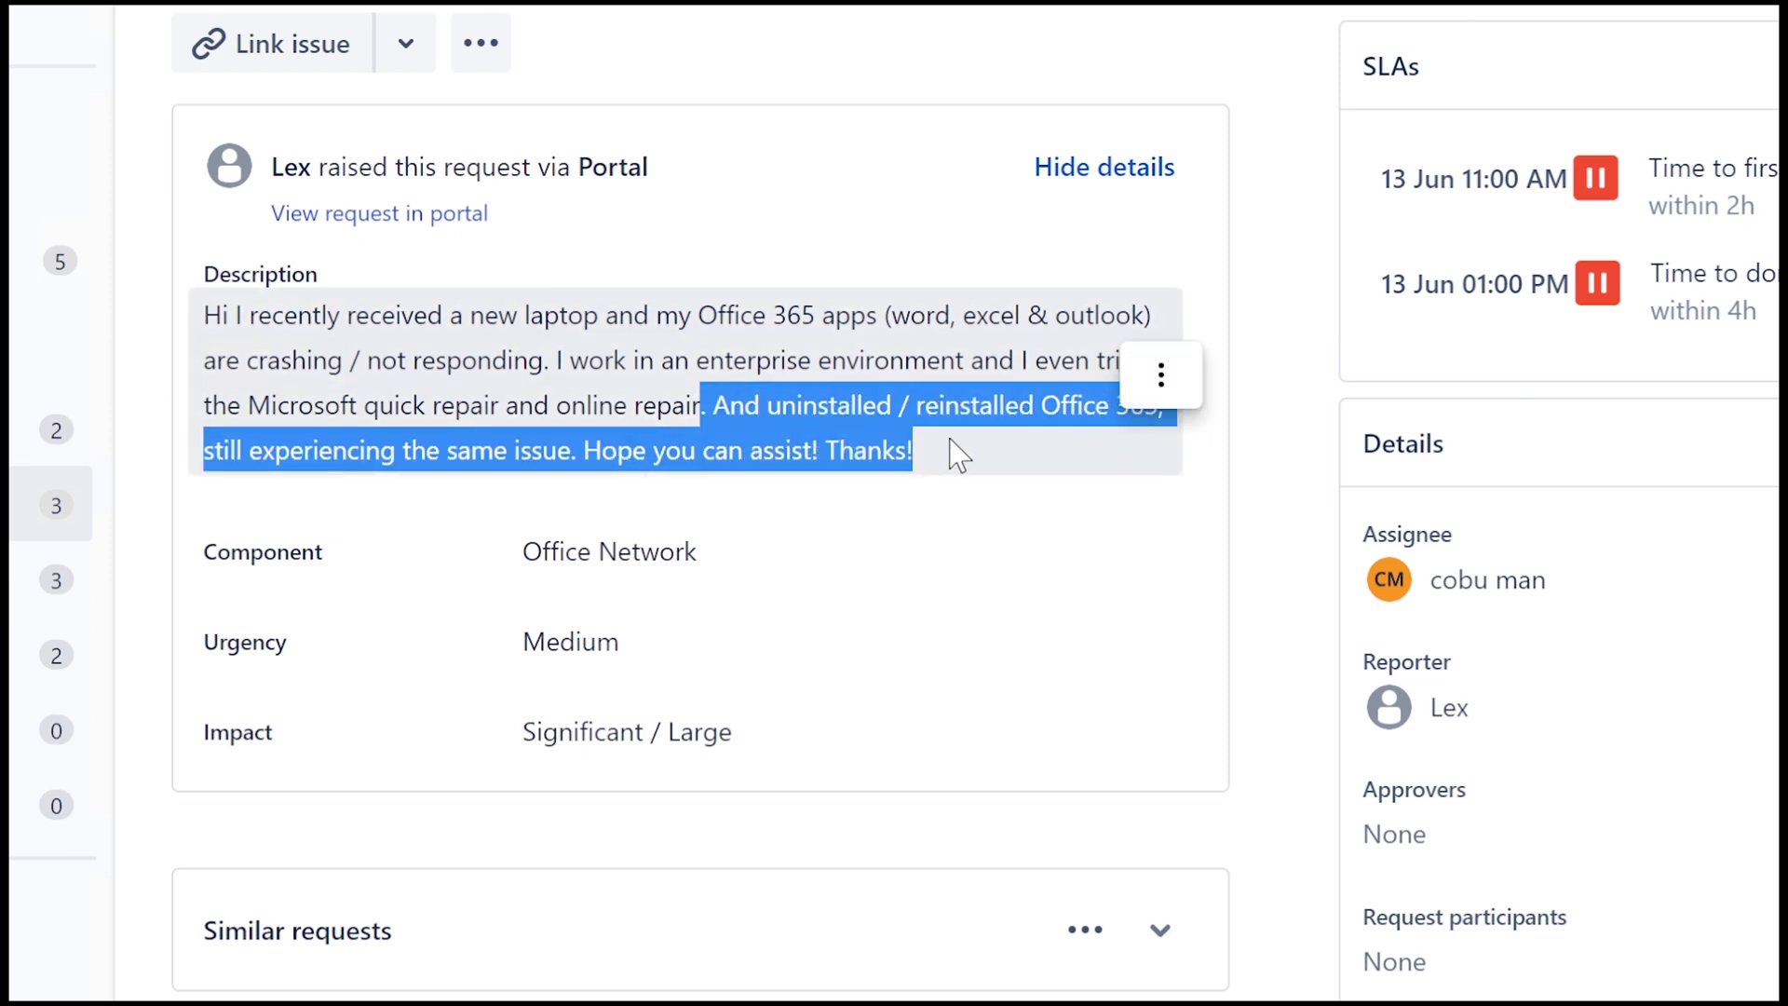
pyautogui.click(844, 438)
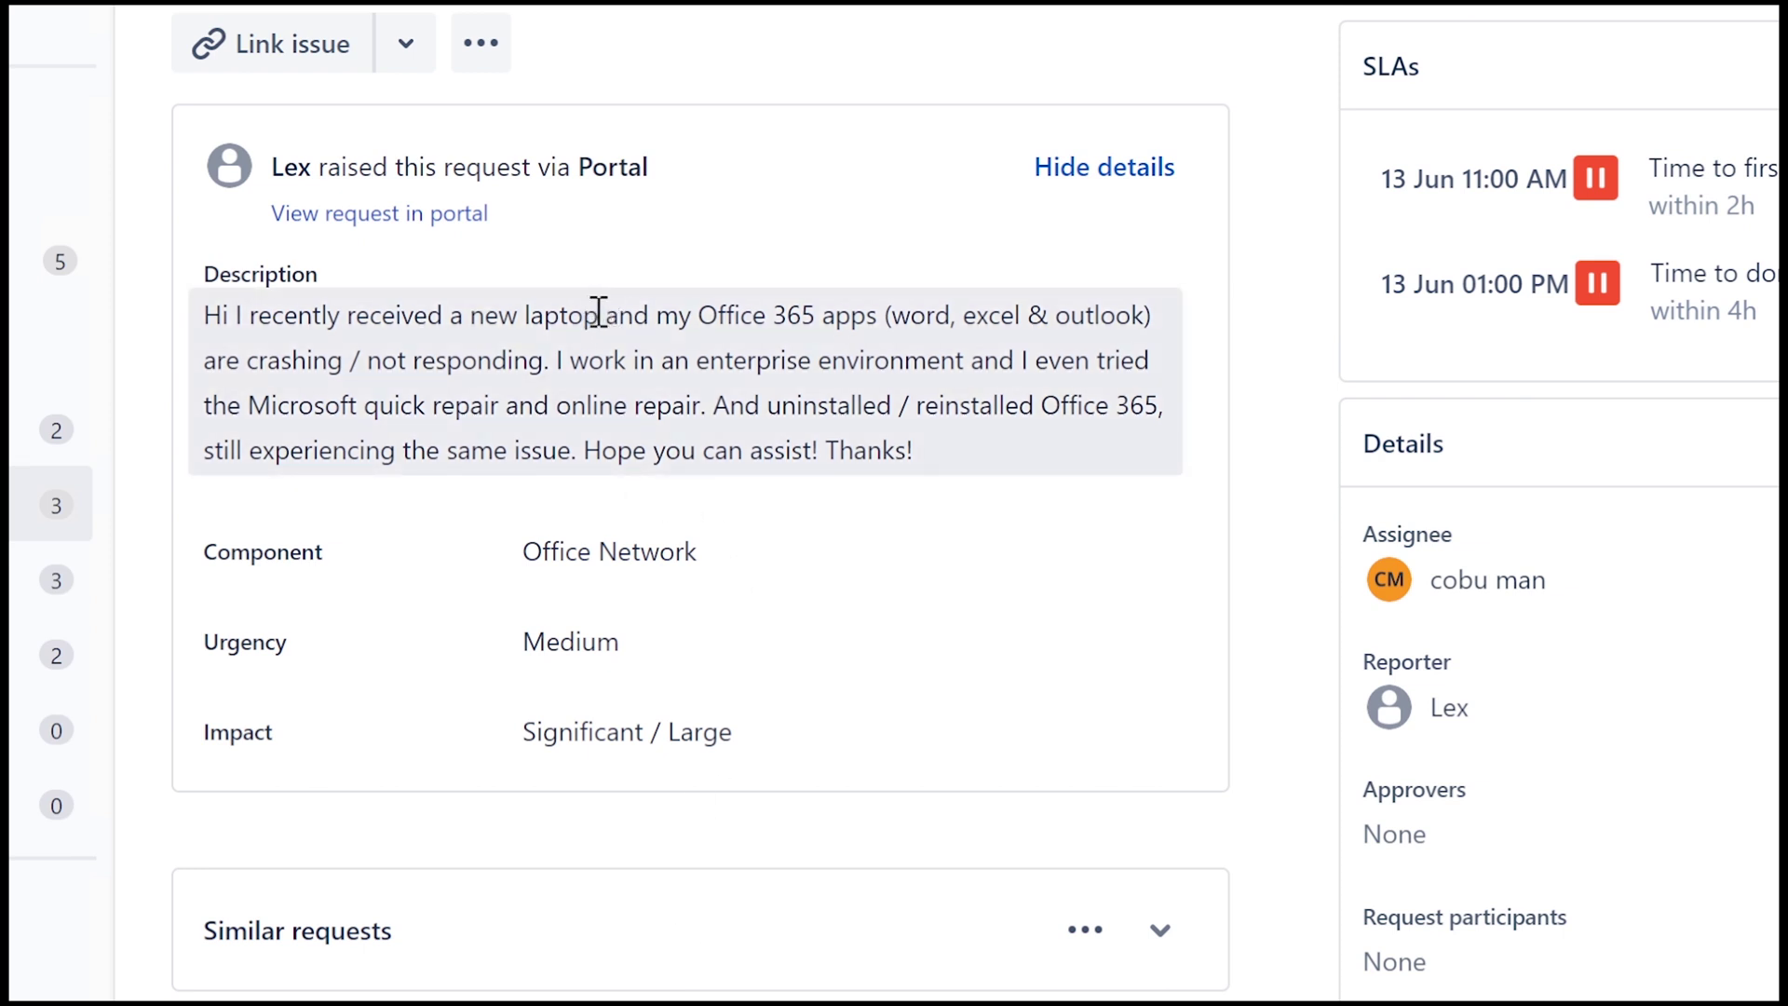
pyautogui.moveTo(599, 314); pyautogui.dragTo(208, 322)
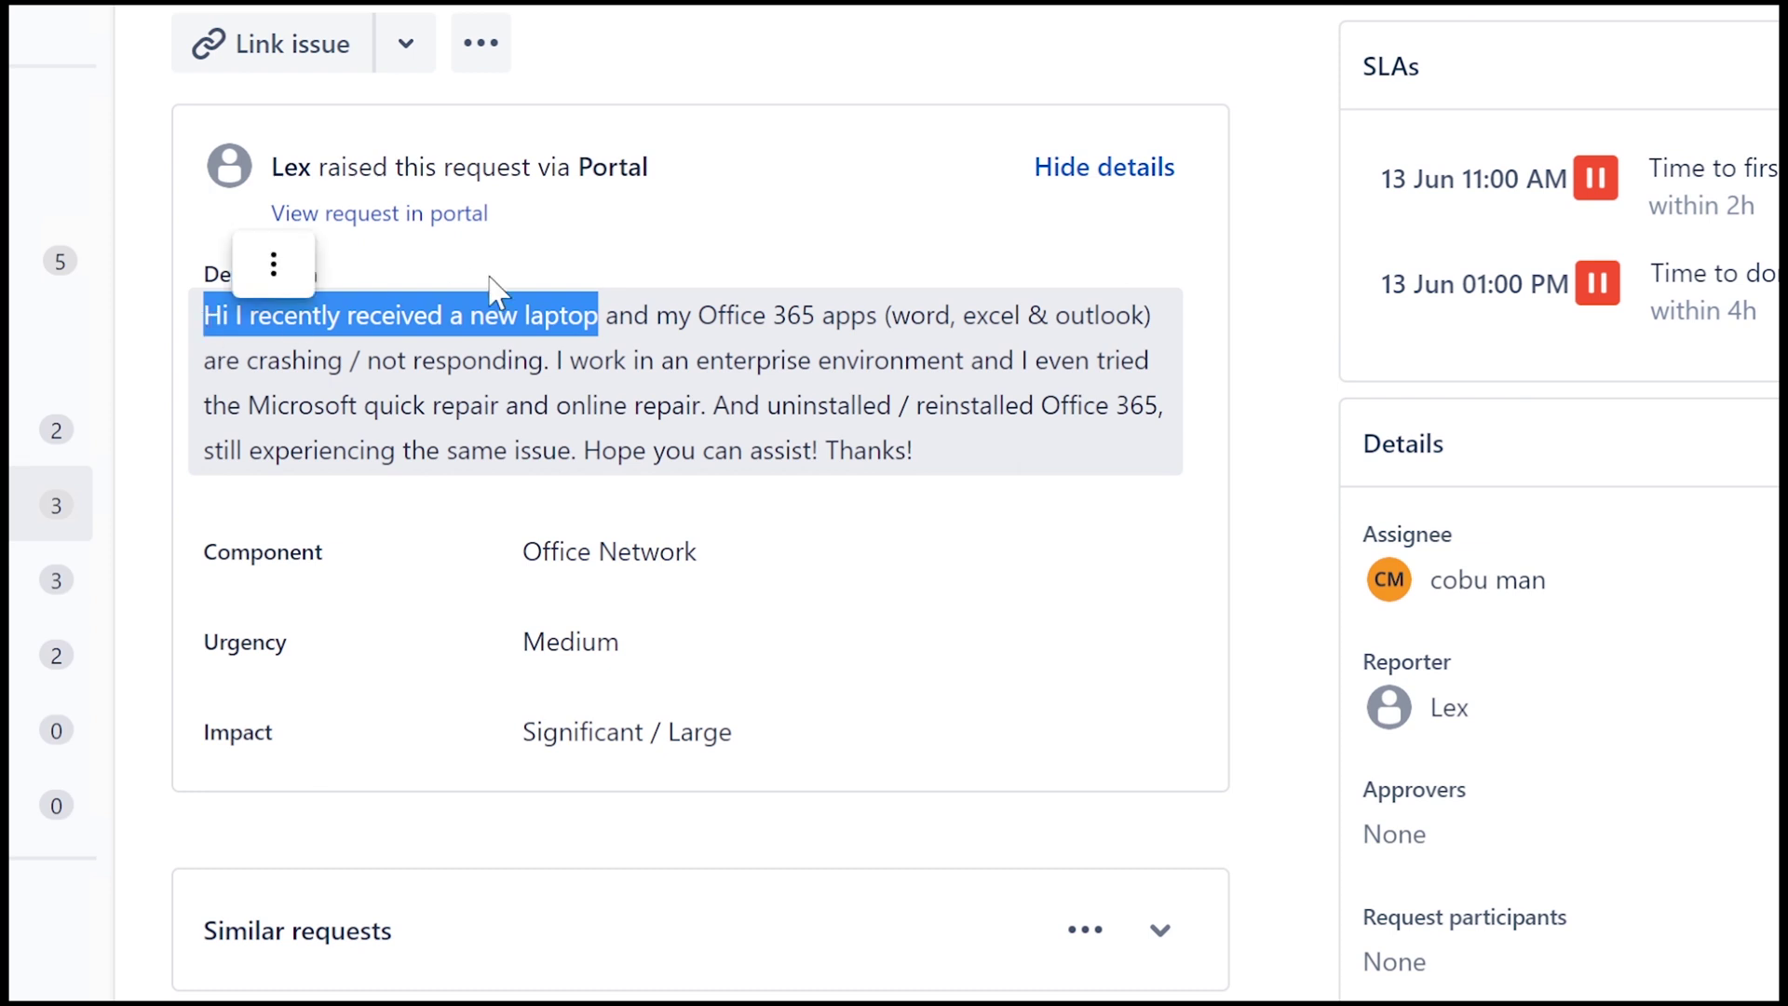
pyautogui.click(600, 311)
pyautogui.moveTo(605, 315); pyautogui.dragTo(1117, 317)
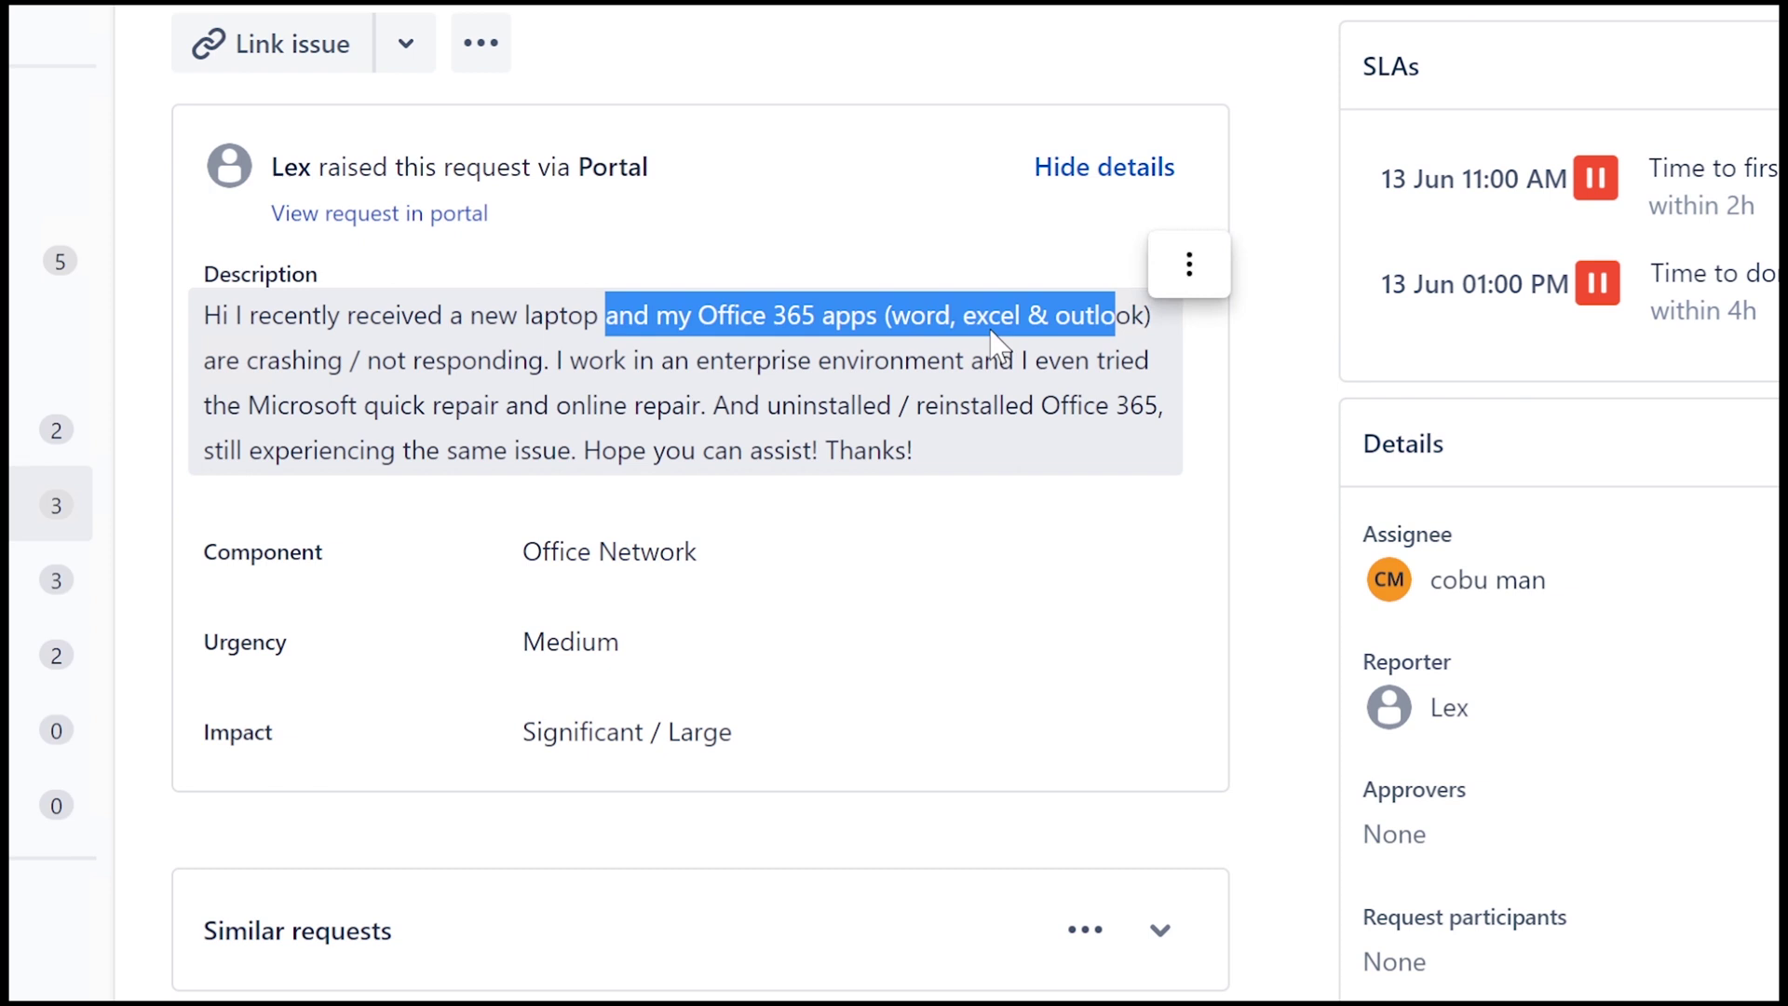
pyautogui.moveTo(601, 315); pyautogui.dragTo(197, 331)
pyautogui.click(370, 308)
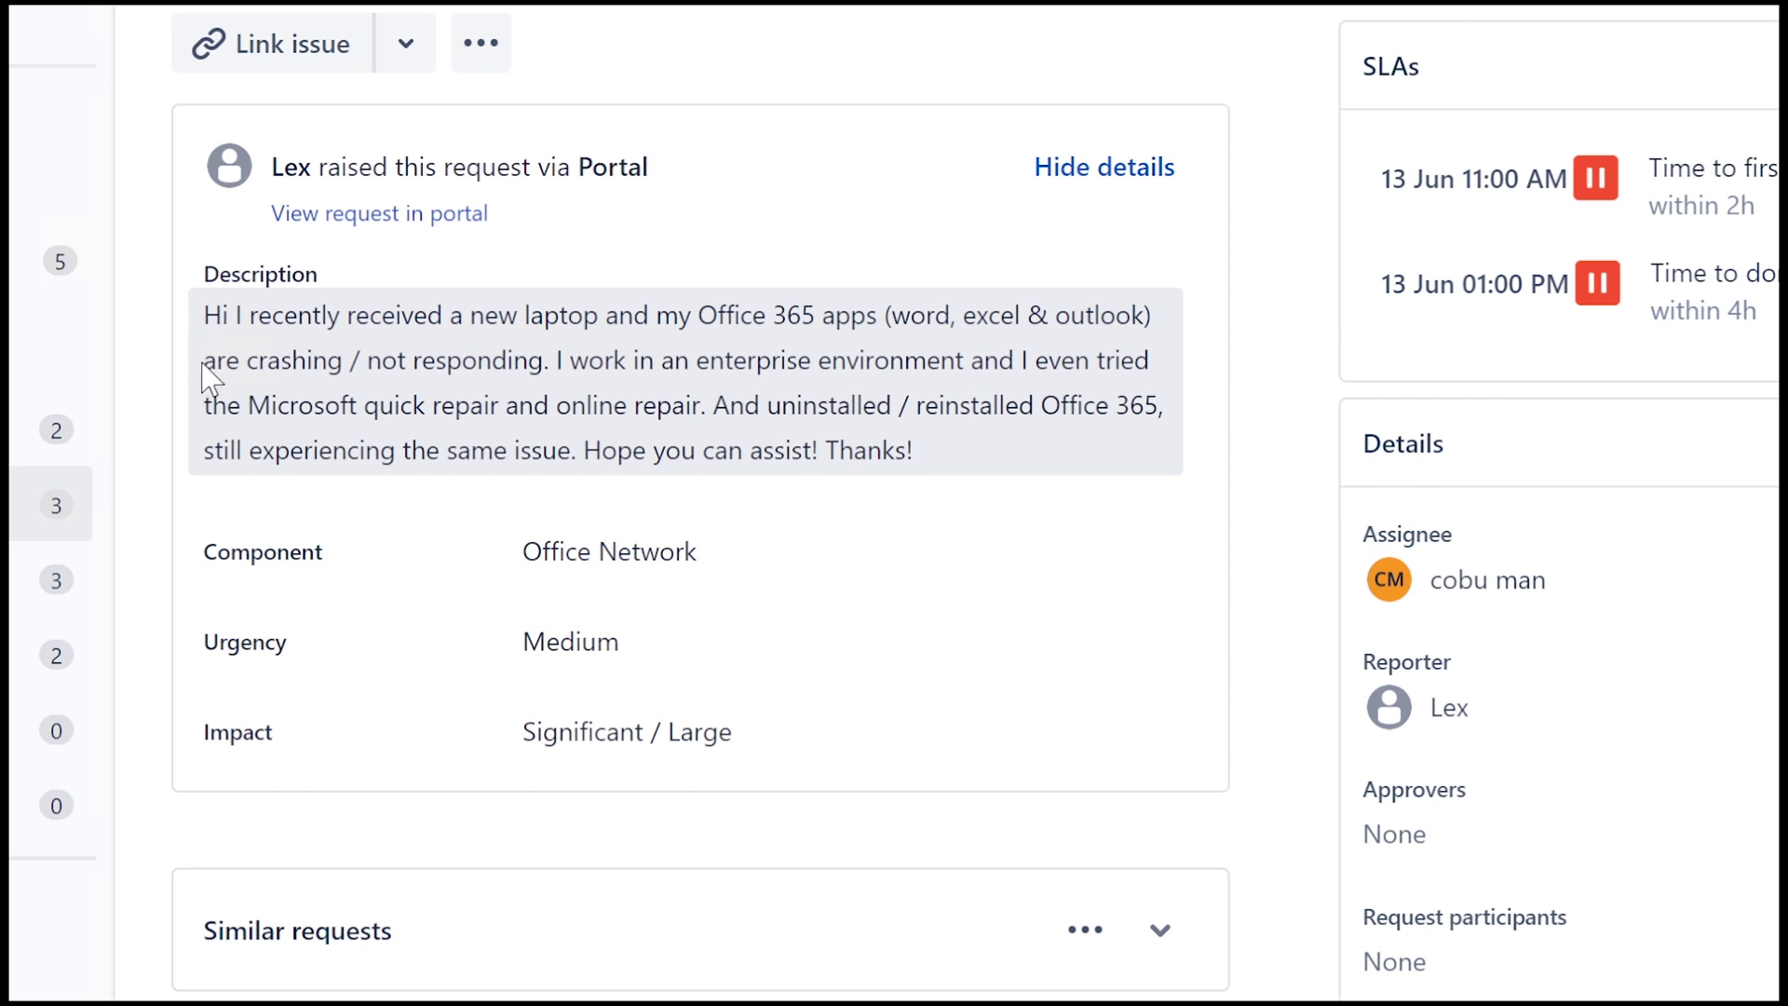
pyautogui.moveTo(203, 368); pyautogui.dragTo(719, 400)
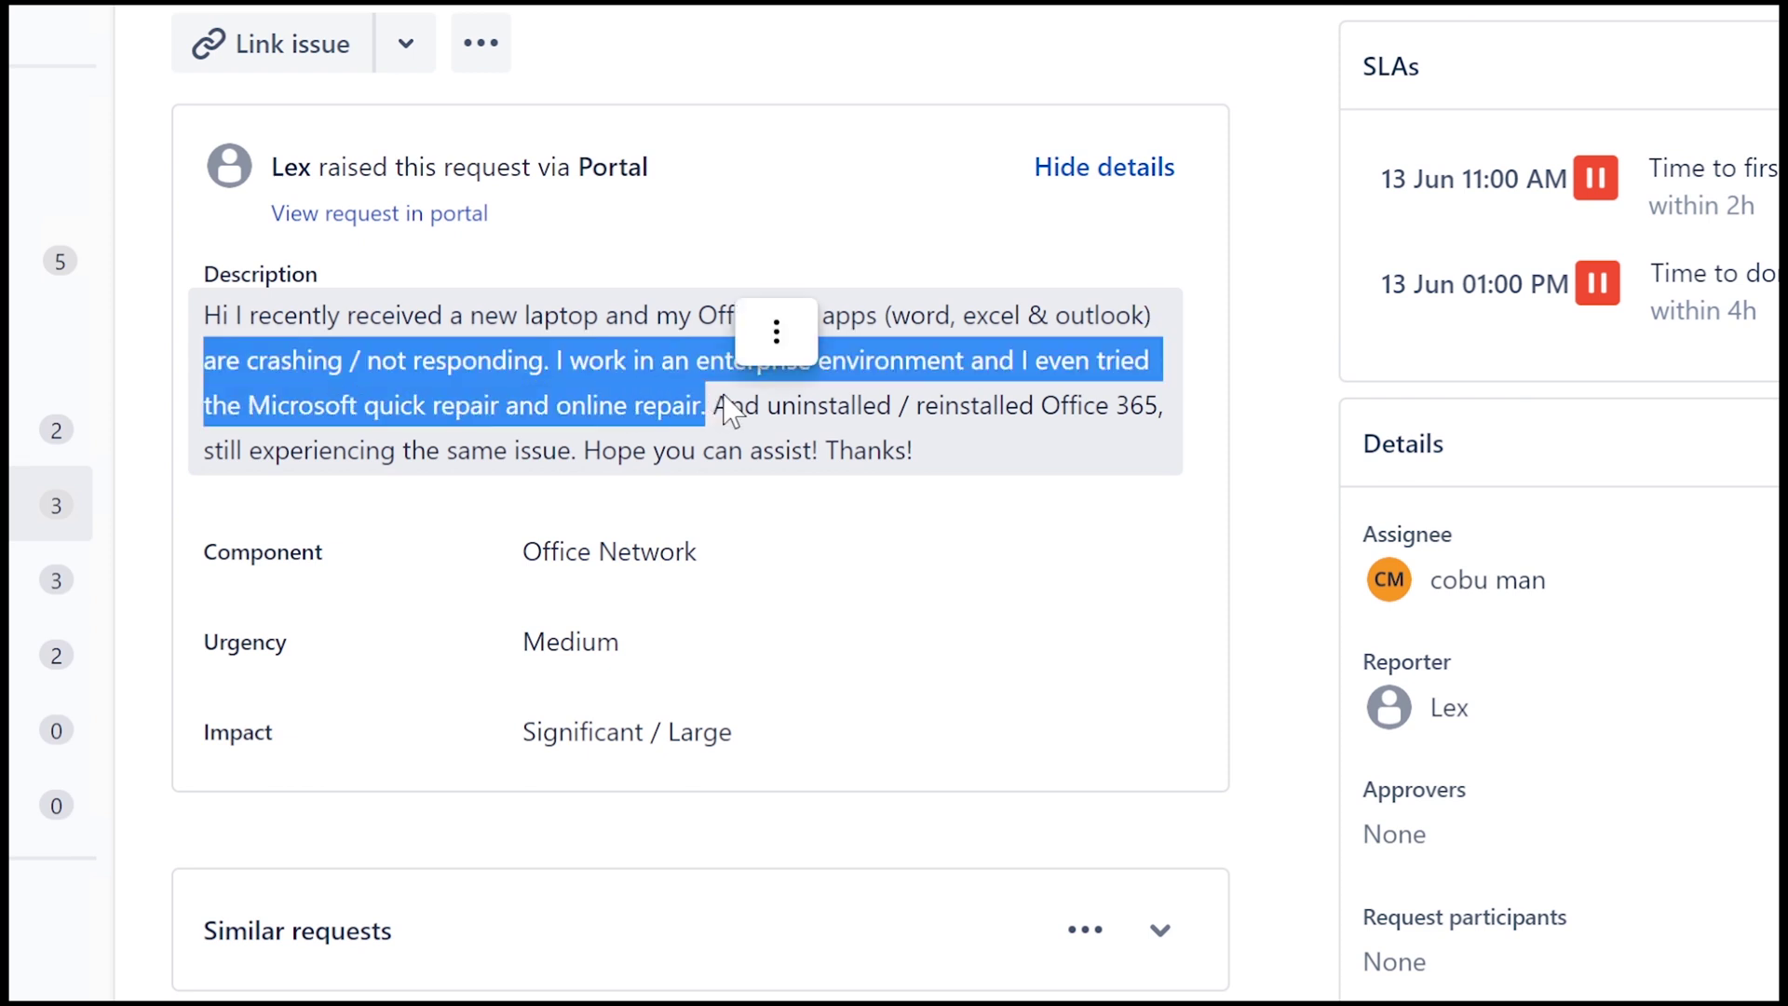
pyautogui.click(722, 398)
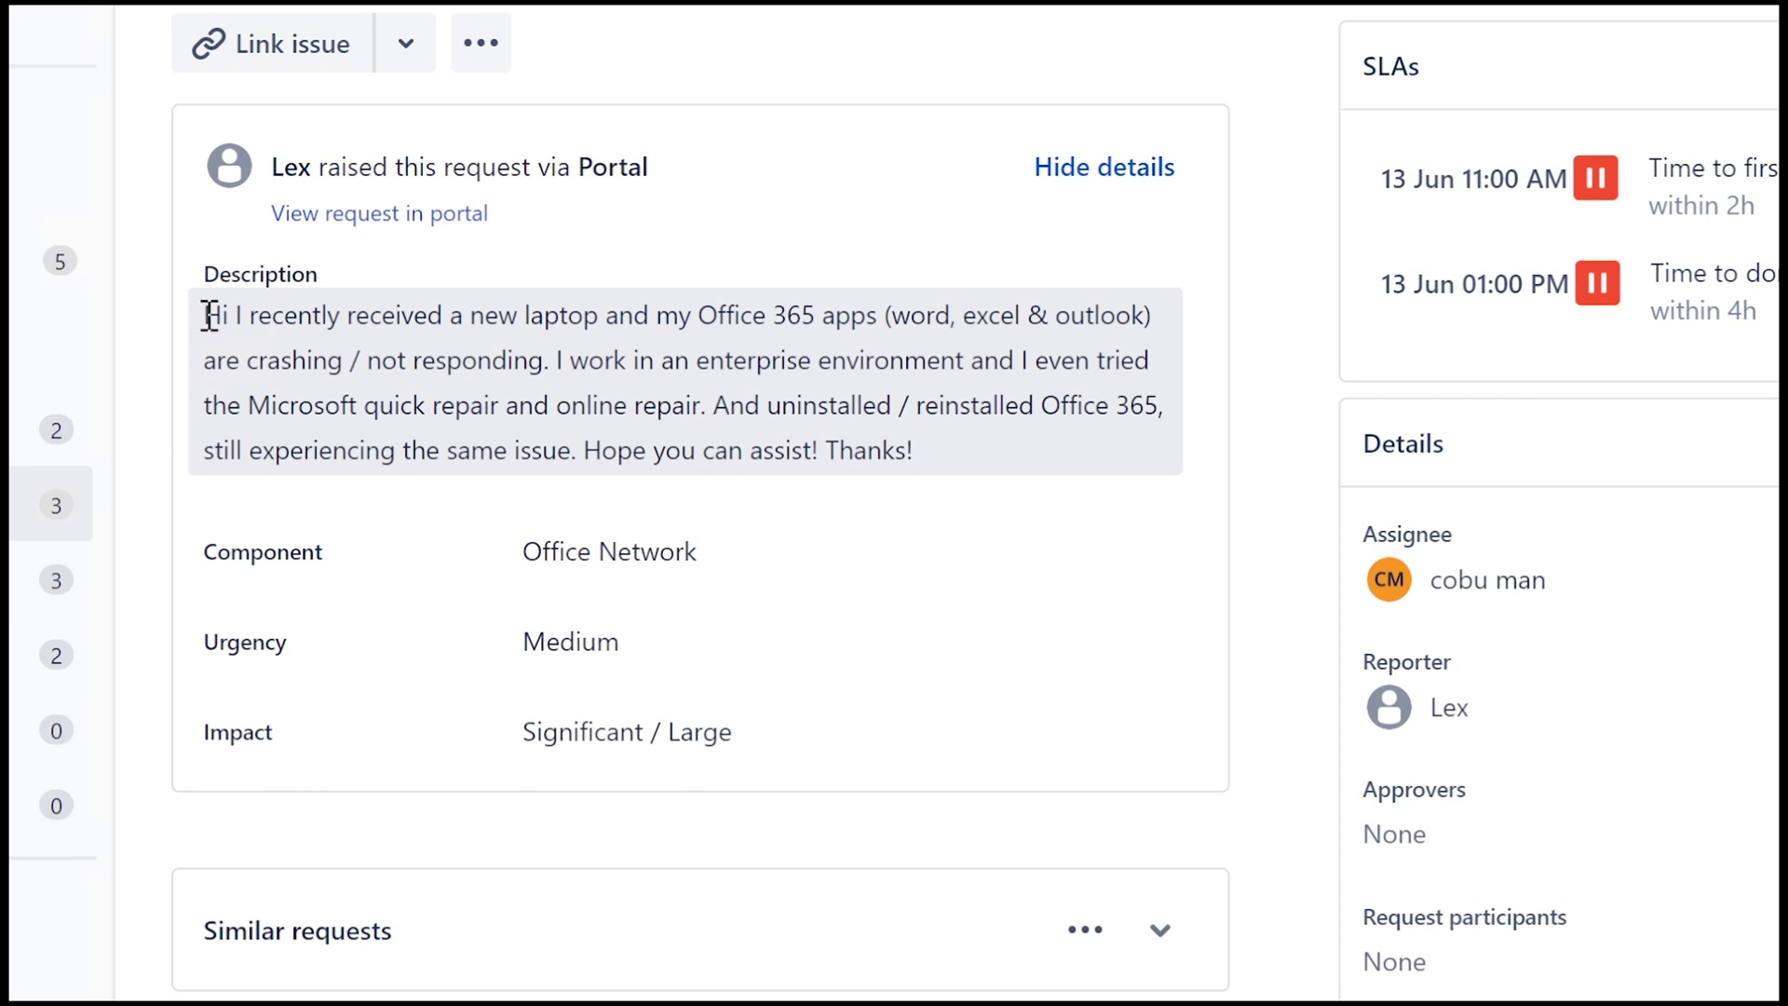
pyautogui.moveTo(211, 317); pyautogui.dragTo(880, 322)
pyautogui.click(880, 321)
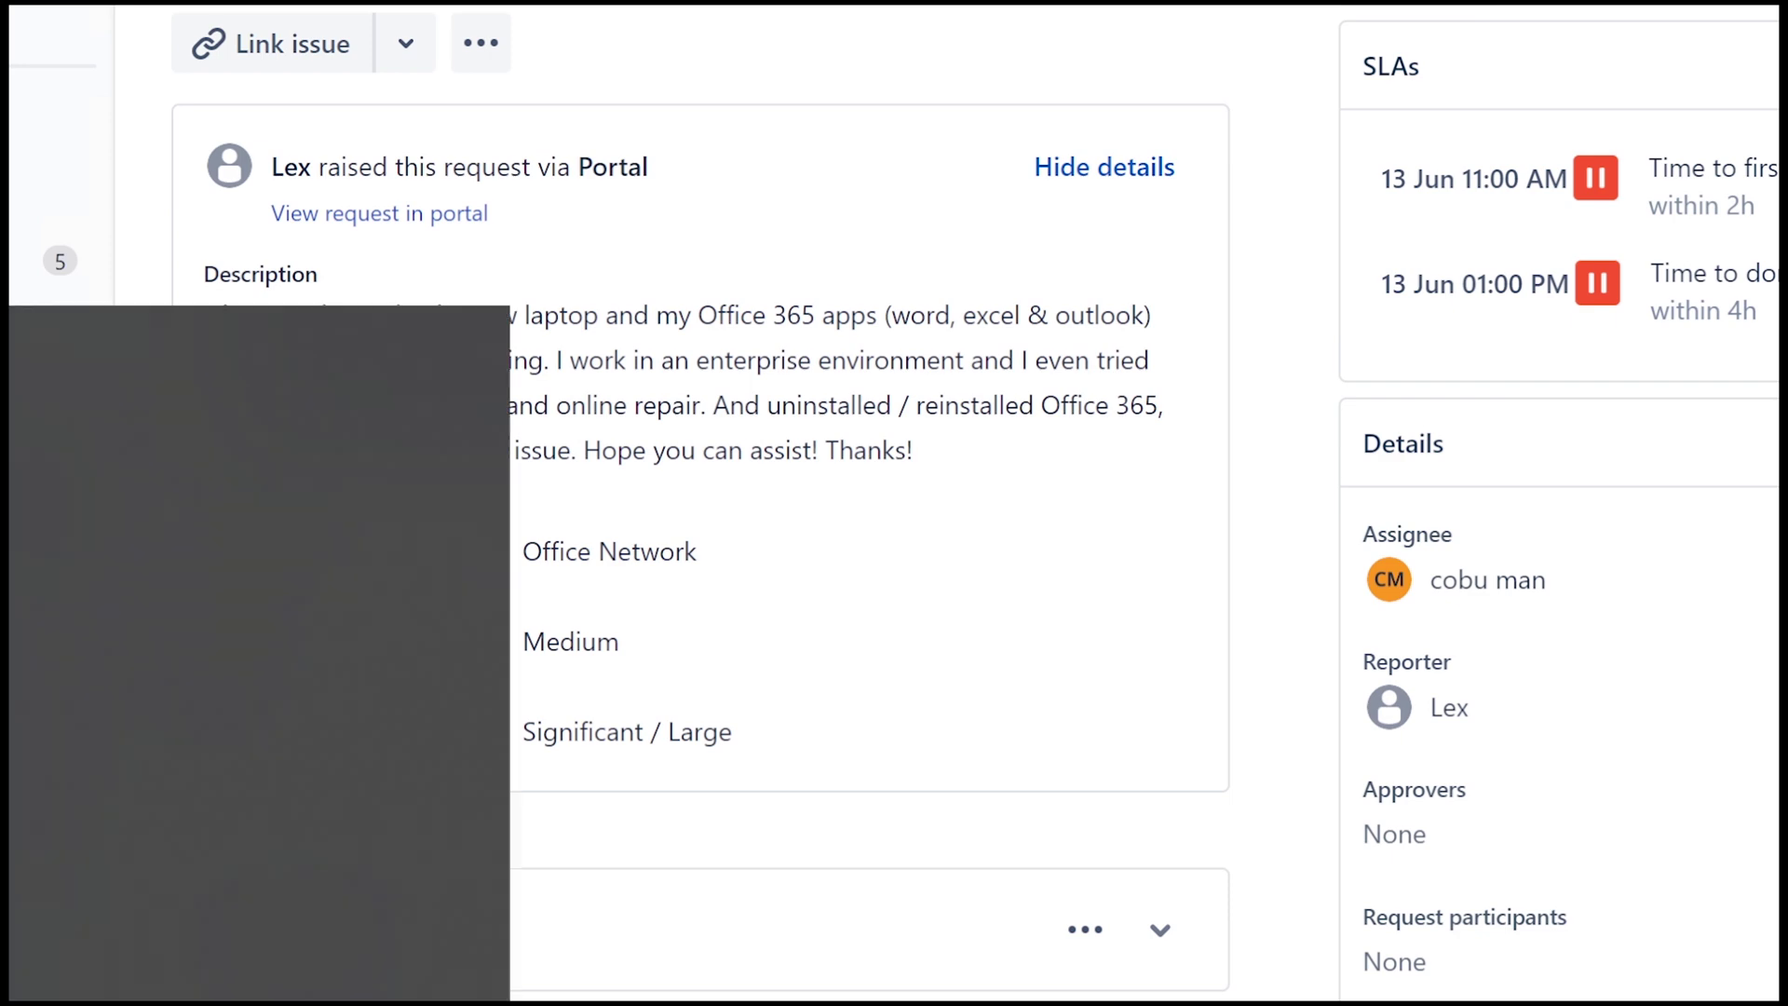
pyautogui.write('task')
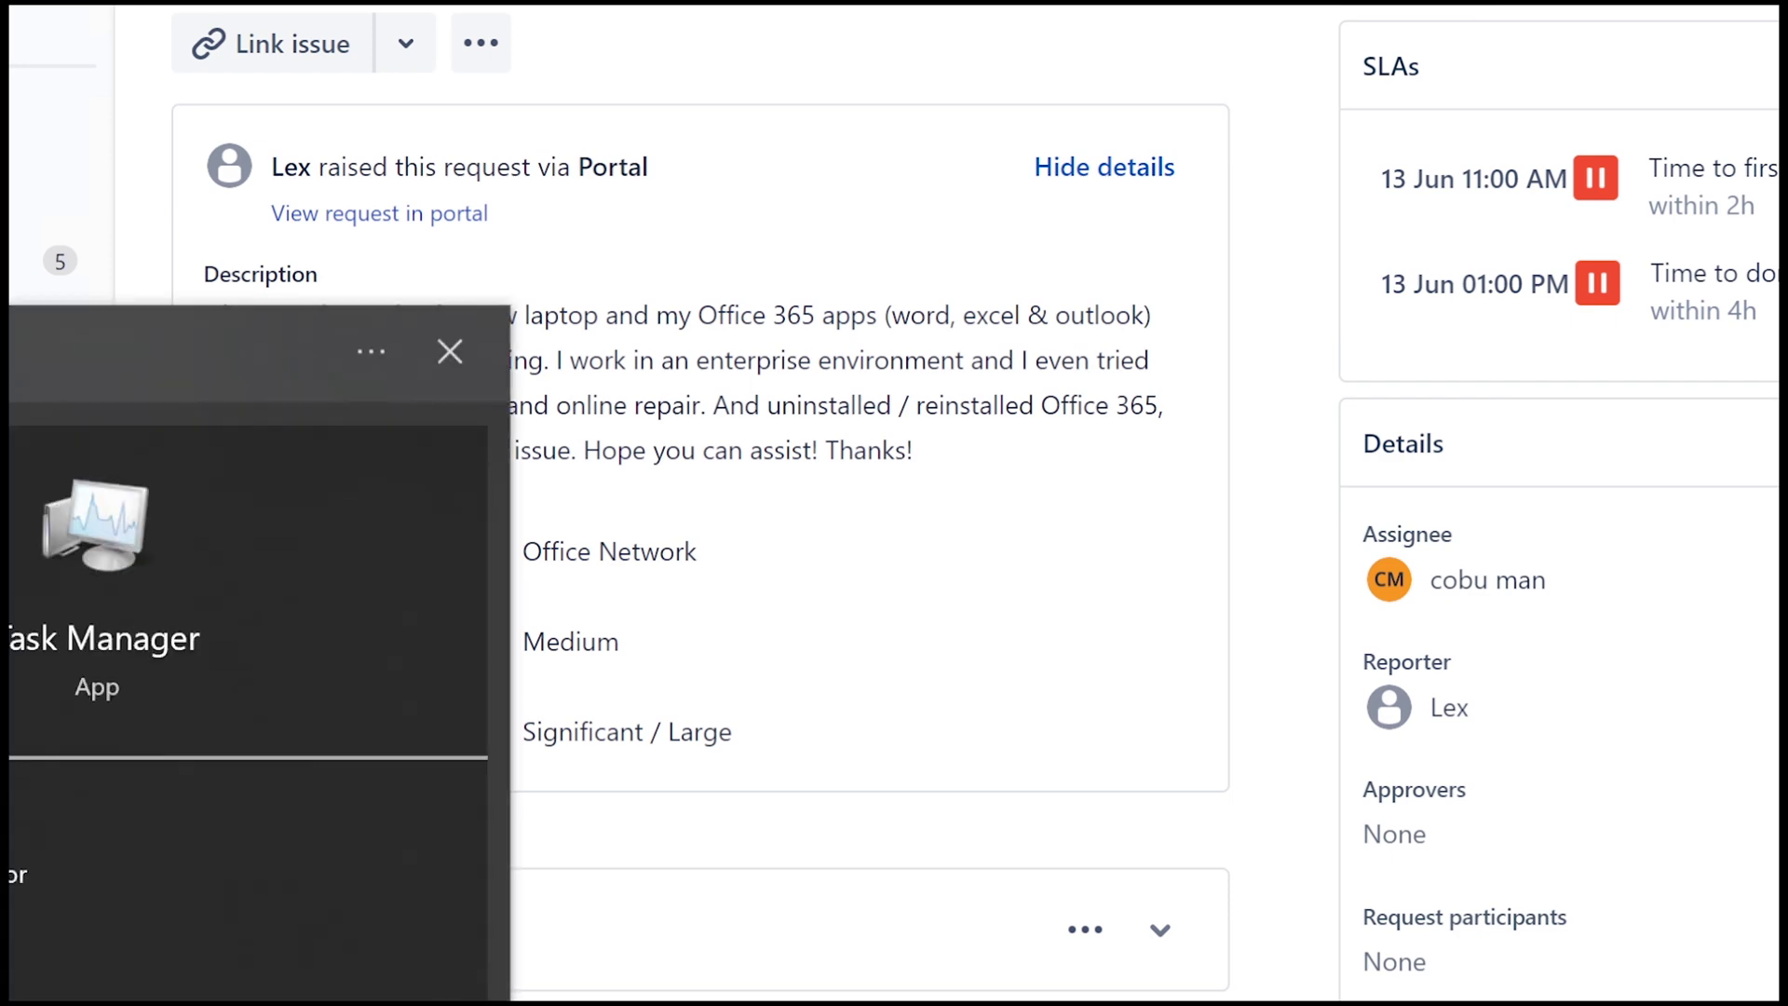
pyautogui.press('BackSpace')
pyautogui.press('BackSpace')
pyautogui.press('BackSpace')
pyautogui.press('BackSpace')
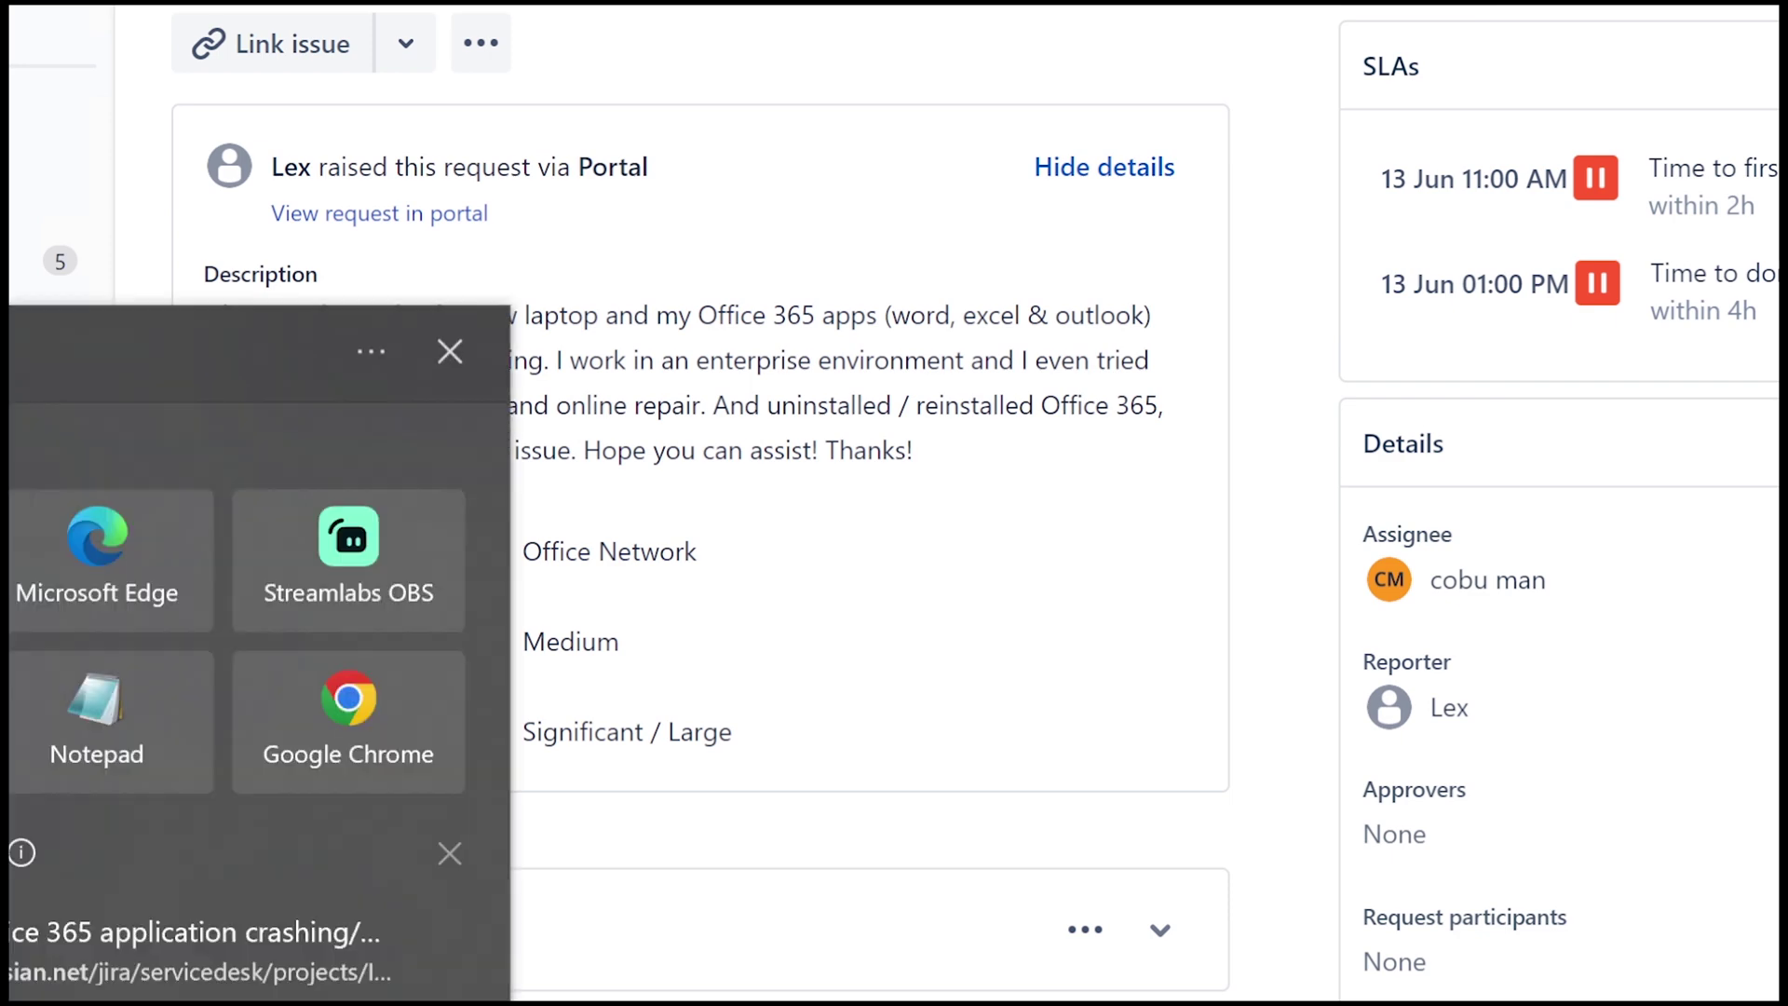
pyautogui.press('Escape')
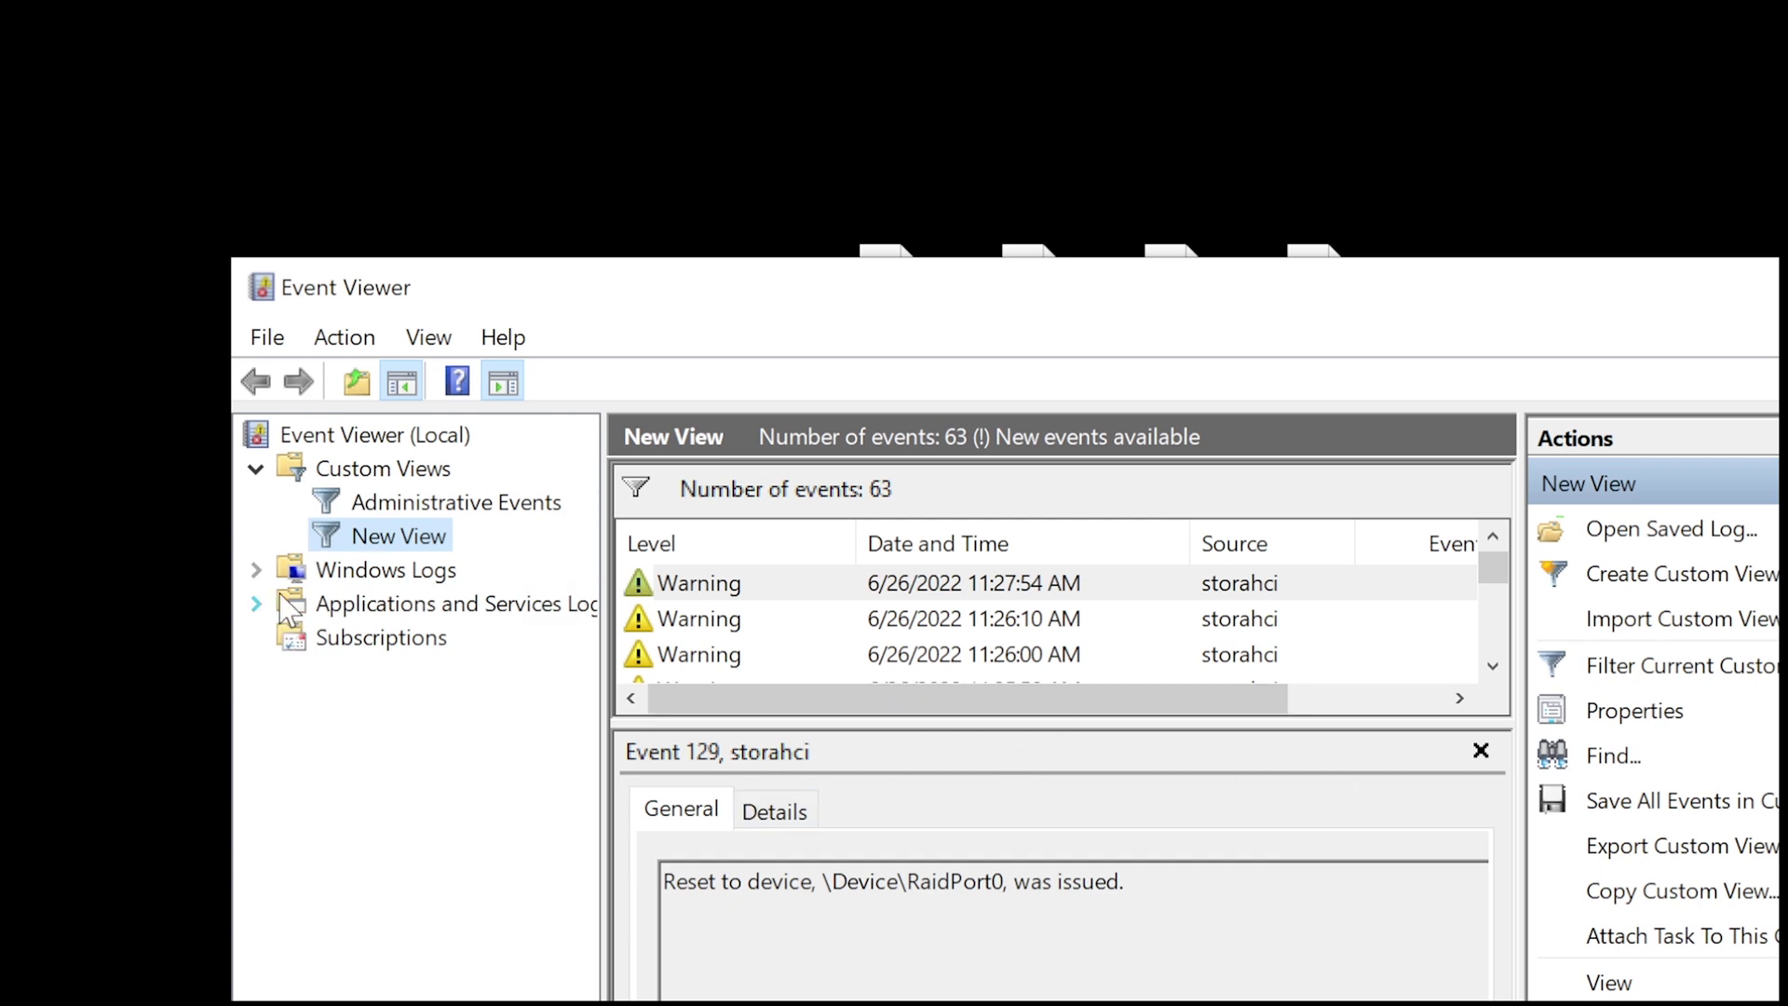
# Step: Expand Custom Views and Windows Logs, then show the System log's events
pyautogui.click(257, 469)
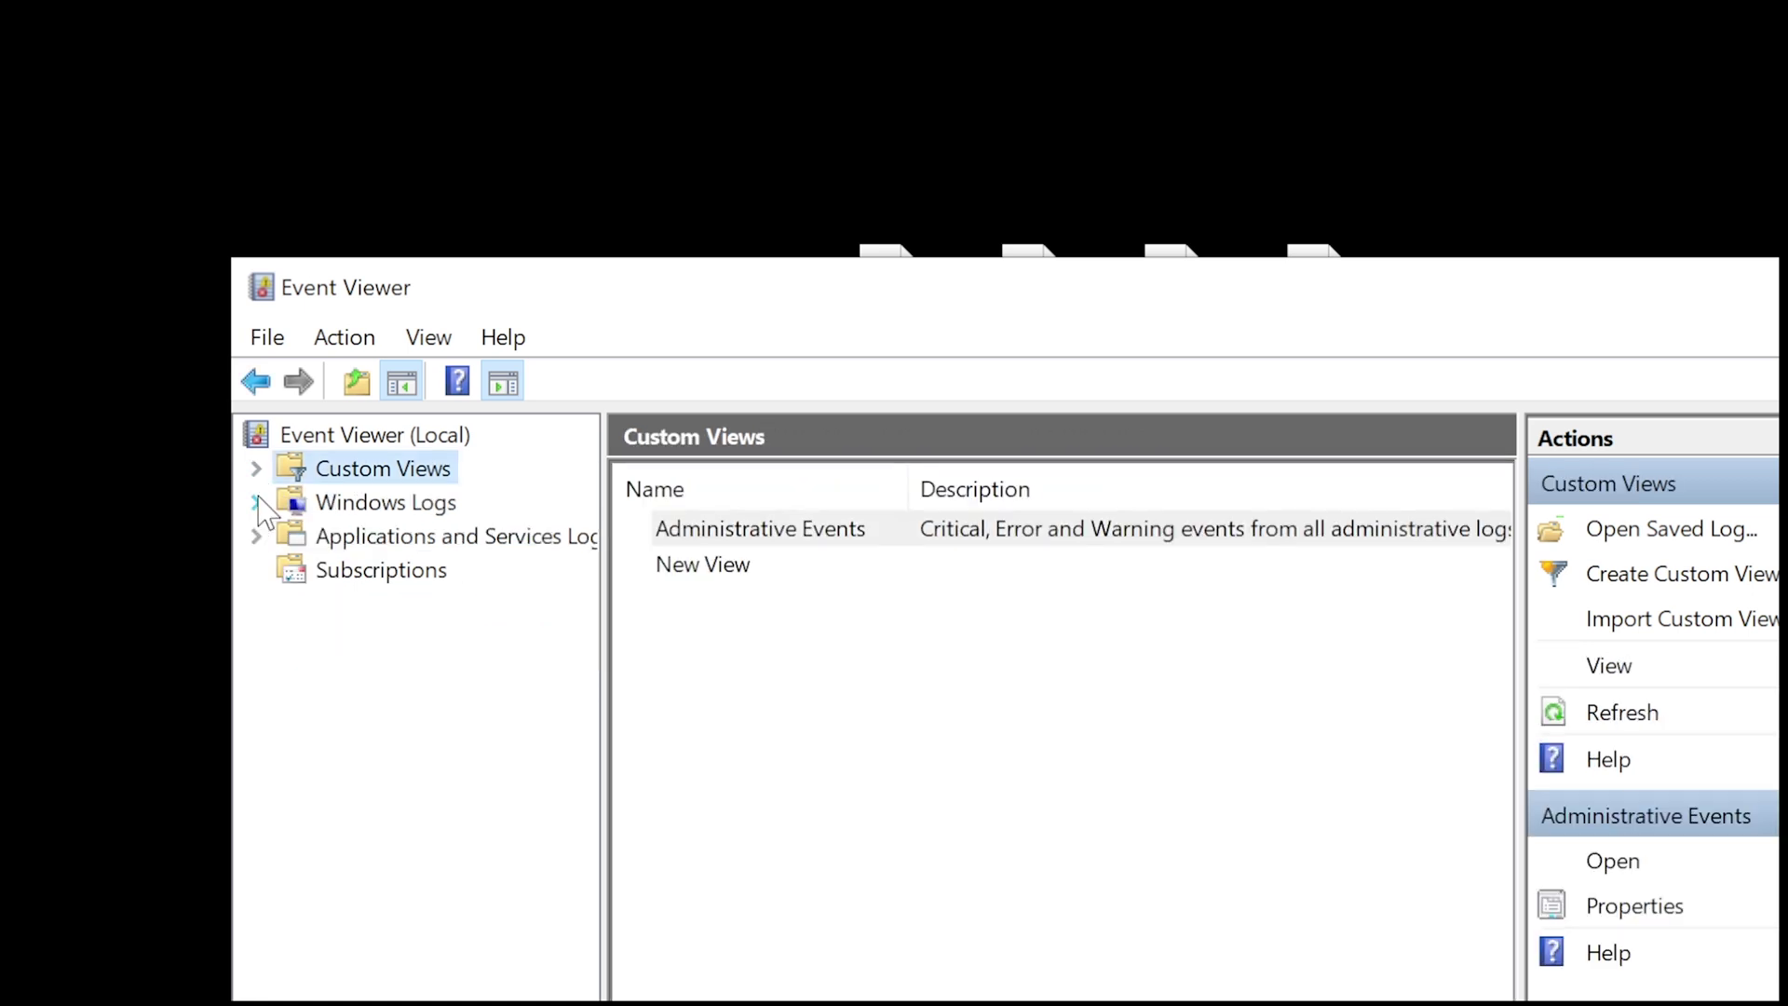
pyautogui.click(257, 502)
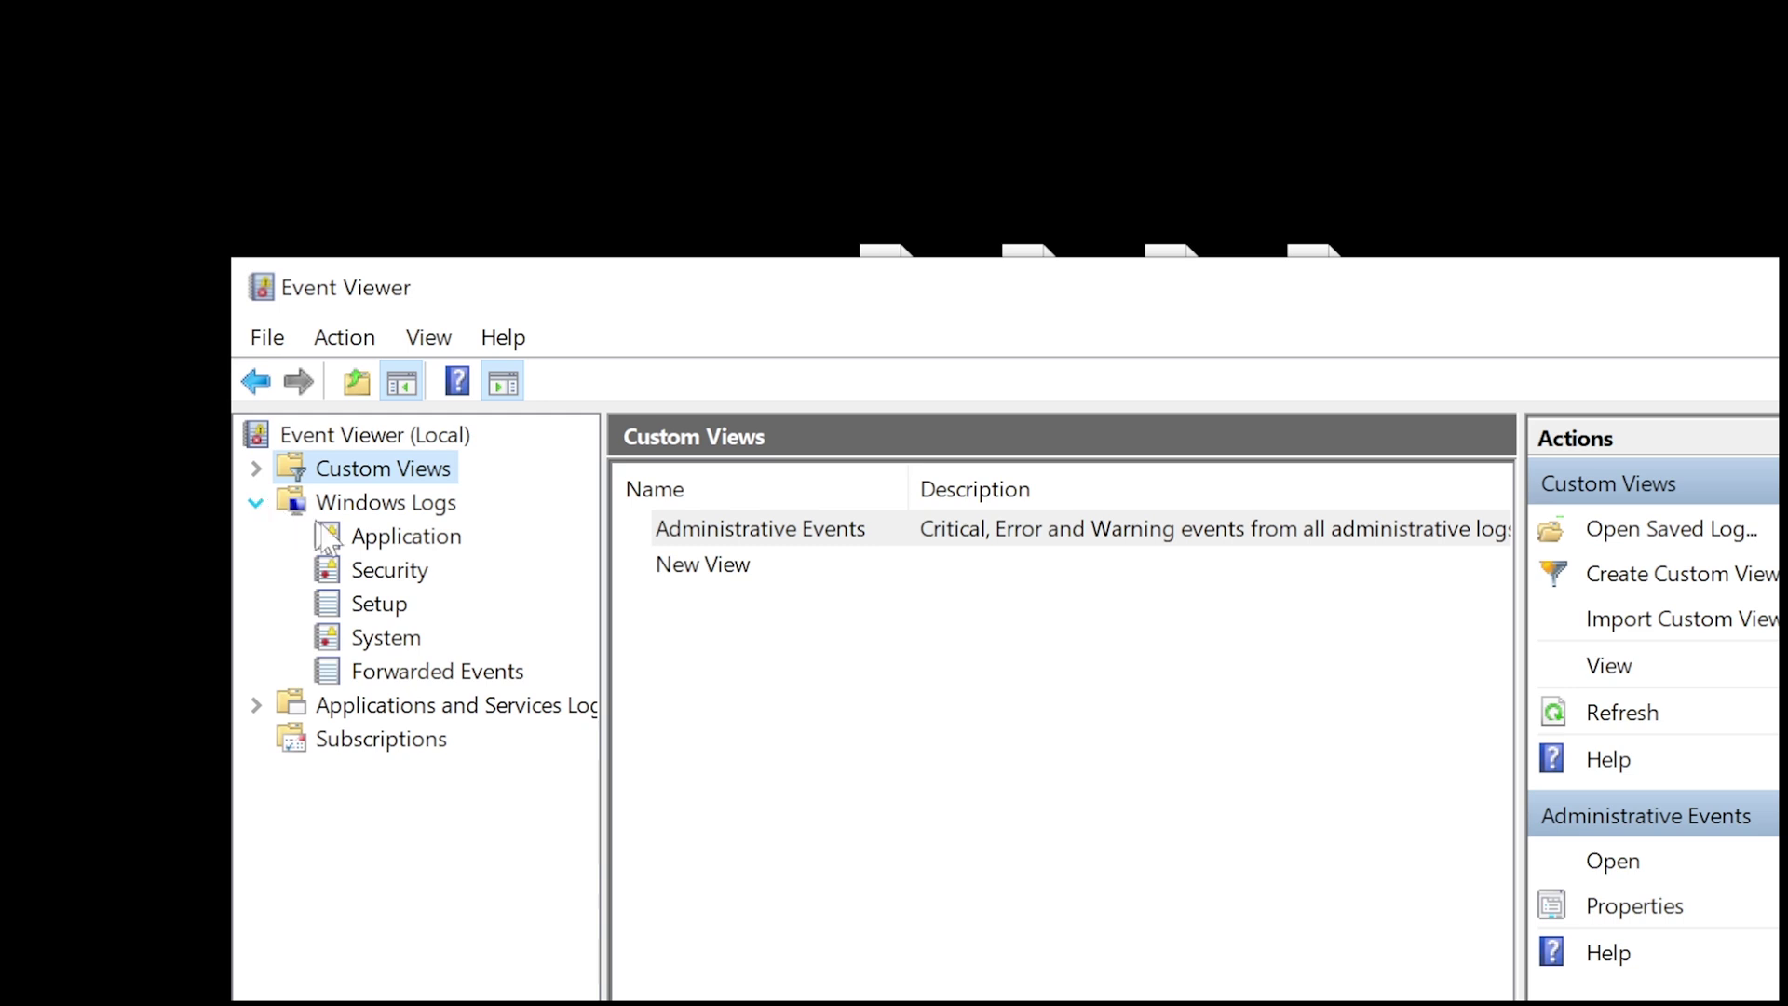
pyautogui.click(385, 639)
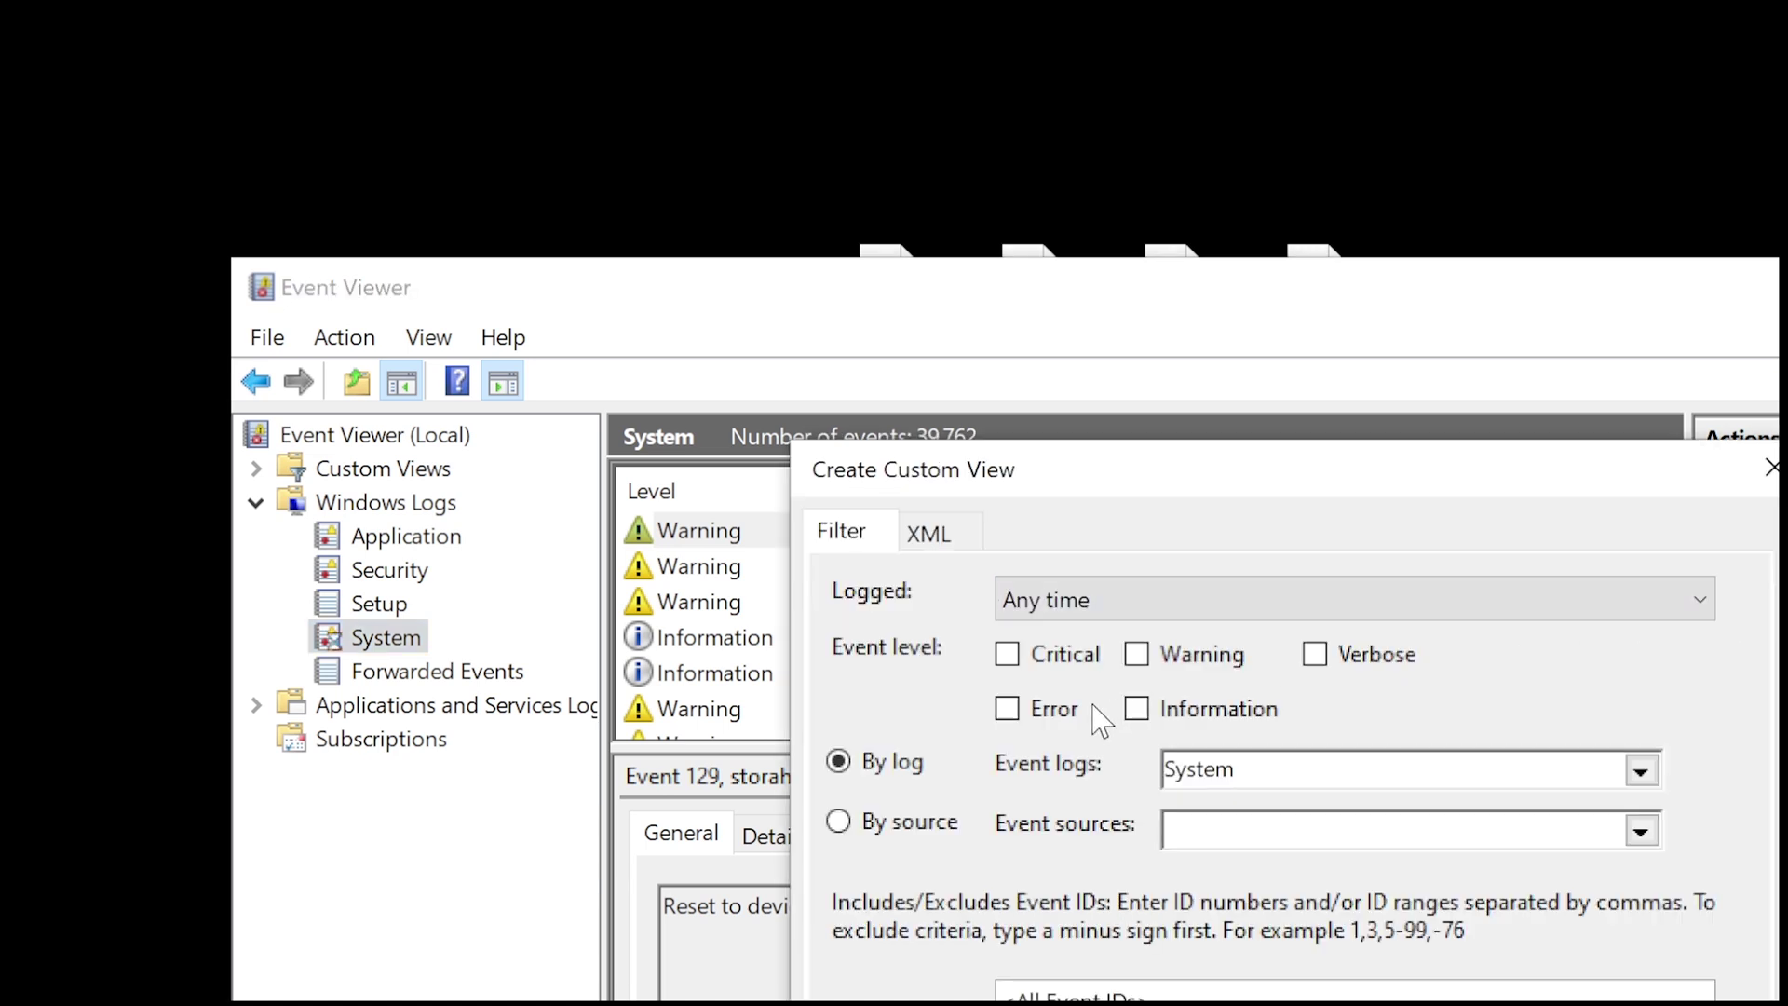
# Step: Save New View showing Critical System events from the last 12 hours, replacing the existing view
pyautogui.click(1007, 655)
pyautogui.click(1088, 610)
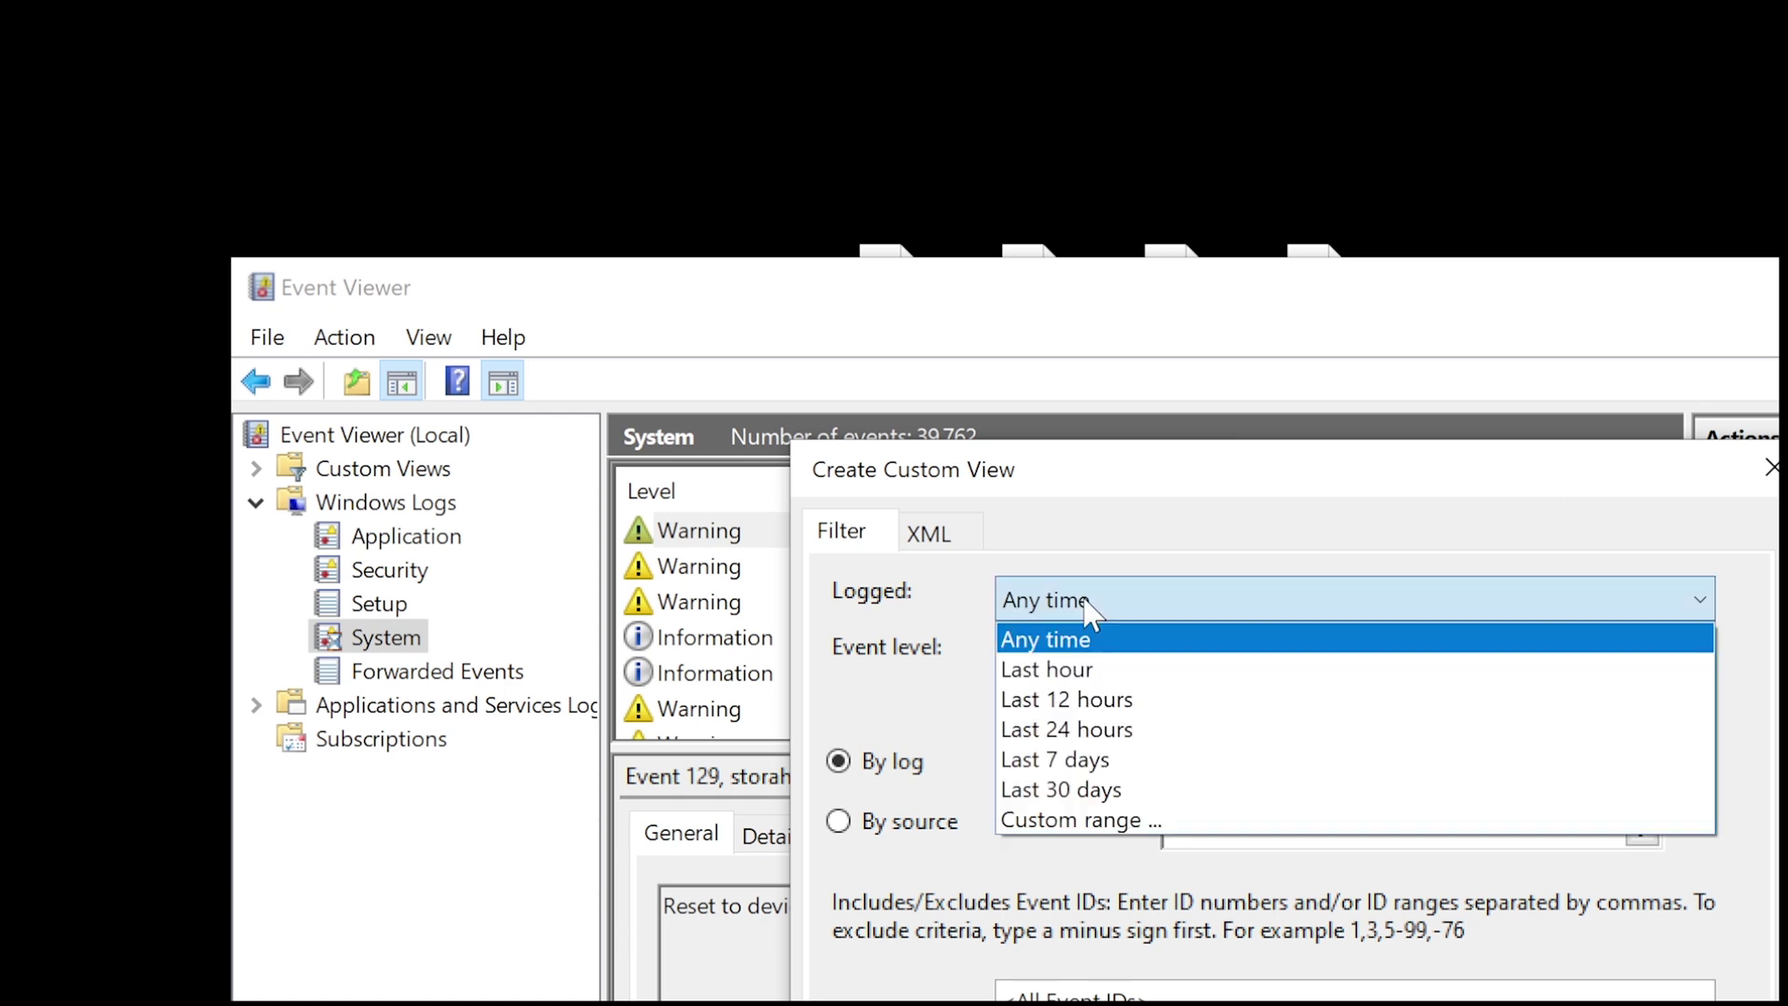
pyautogui.click(1125, 703)
pyautogui.click(1189, 587)
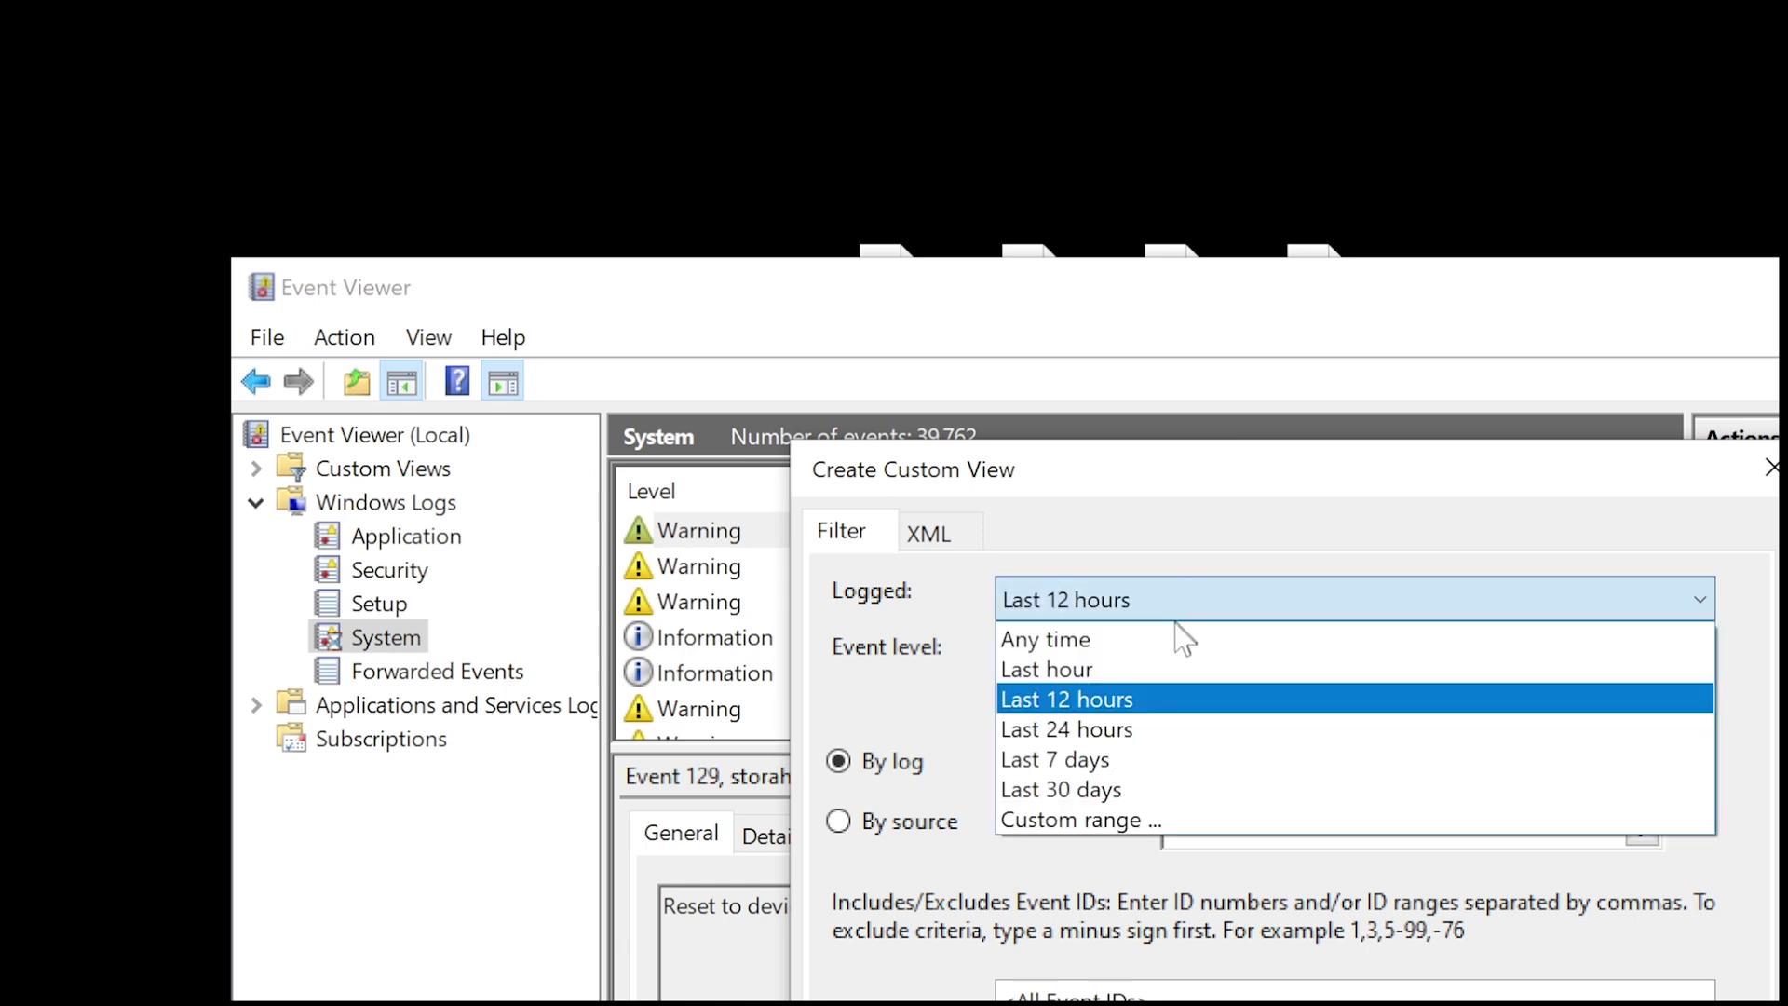
pyautogui.click(1119, 551)
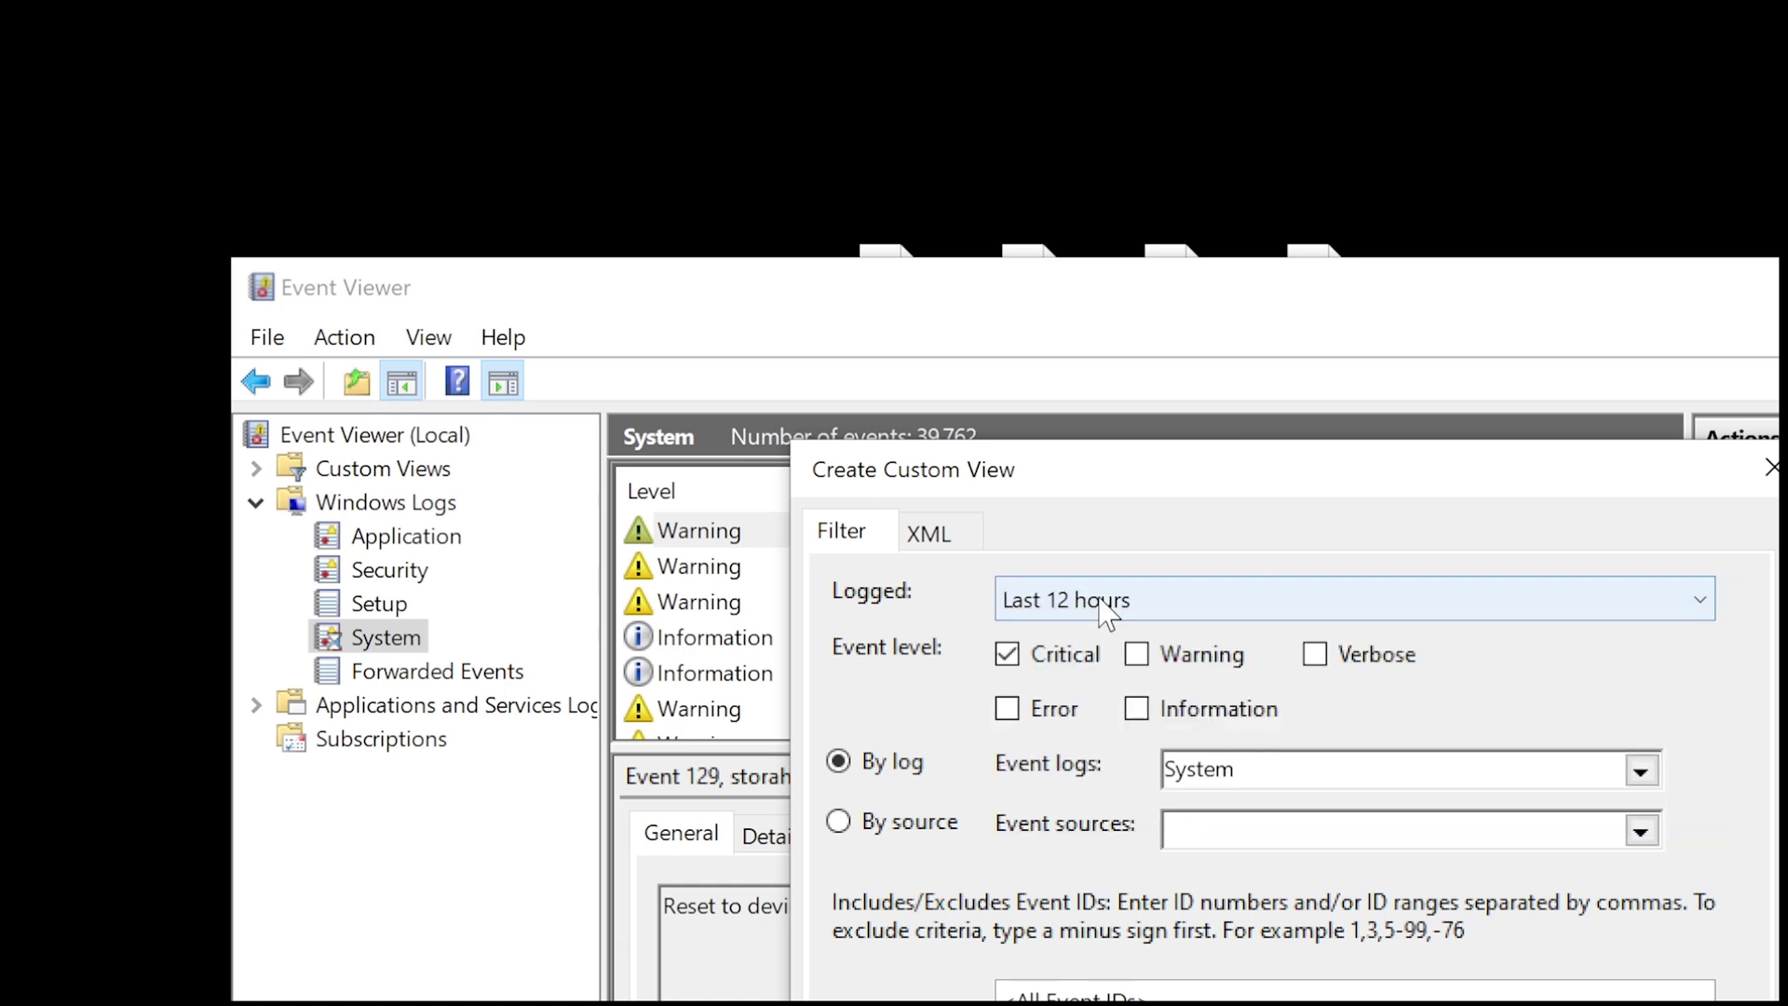
pyautogui.click(1106, 606)
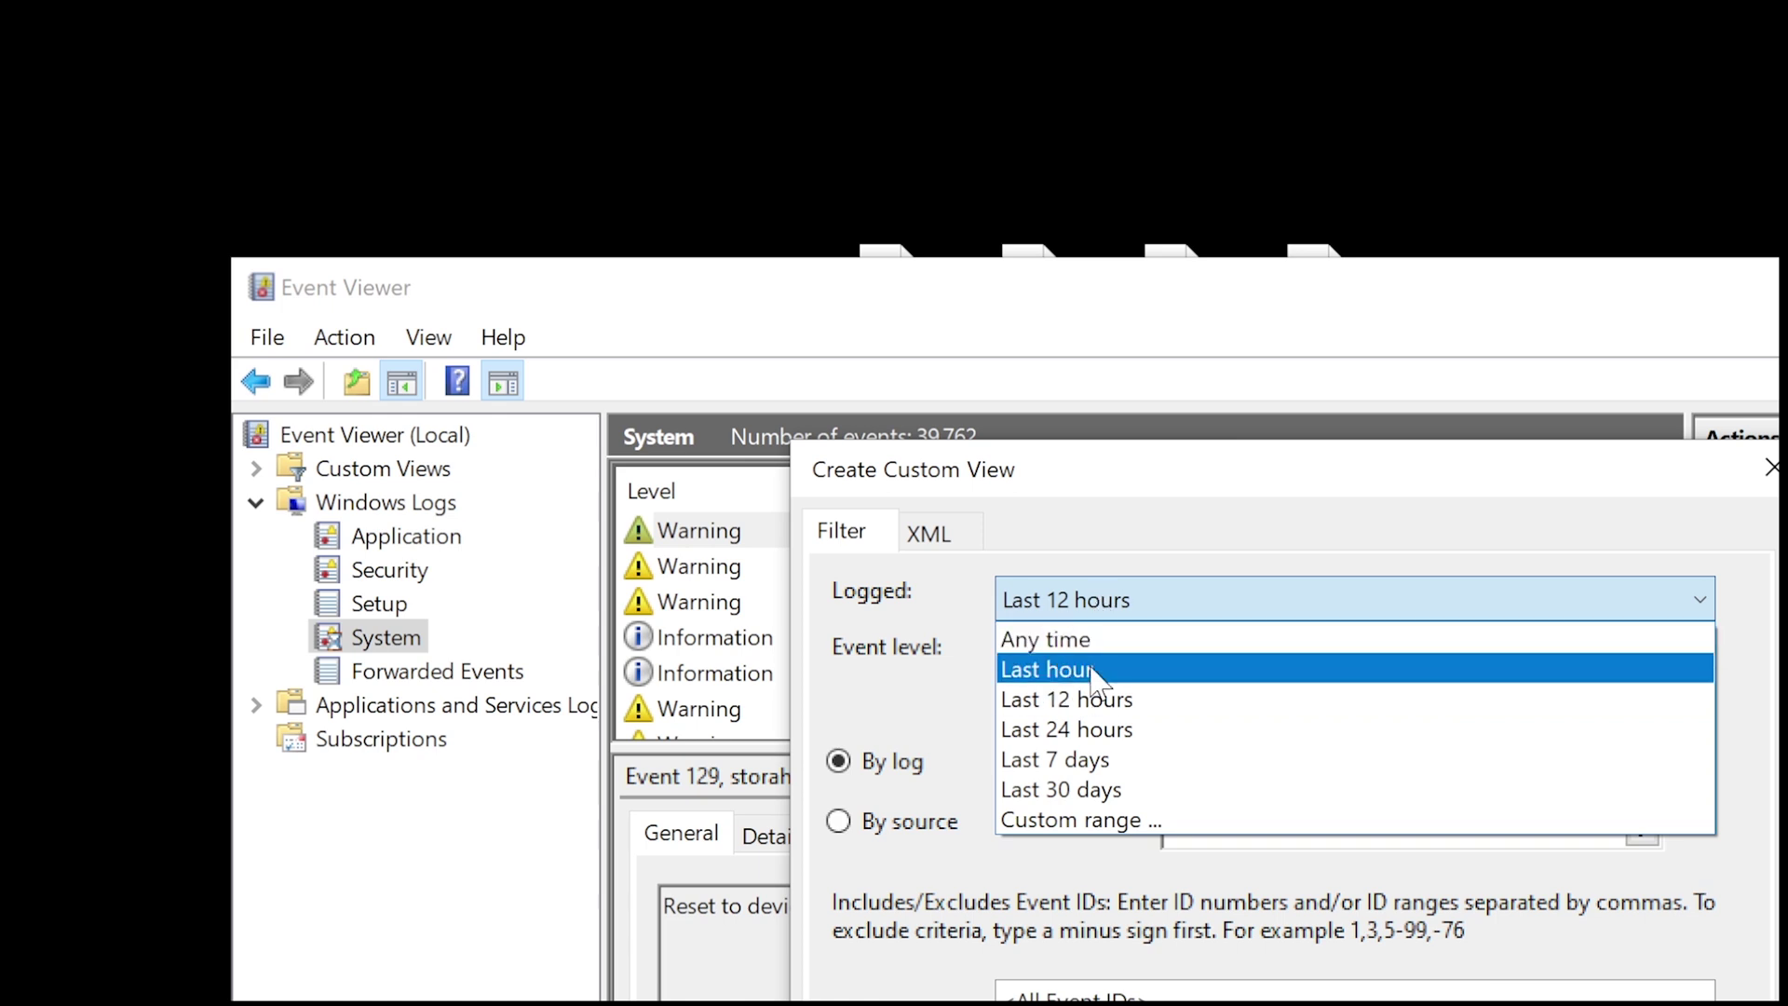
pyautogui.click(1091, 699)
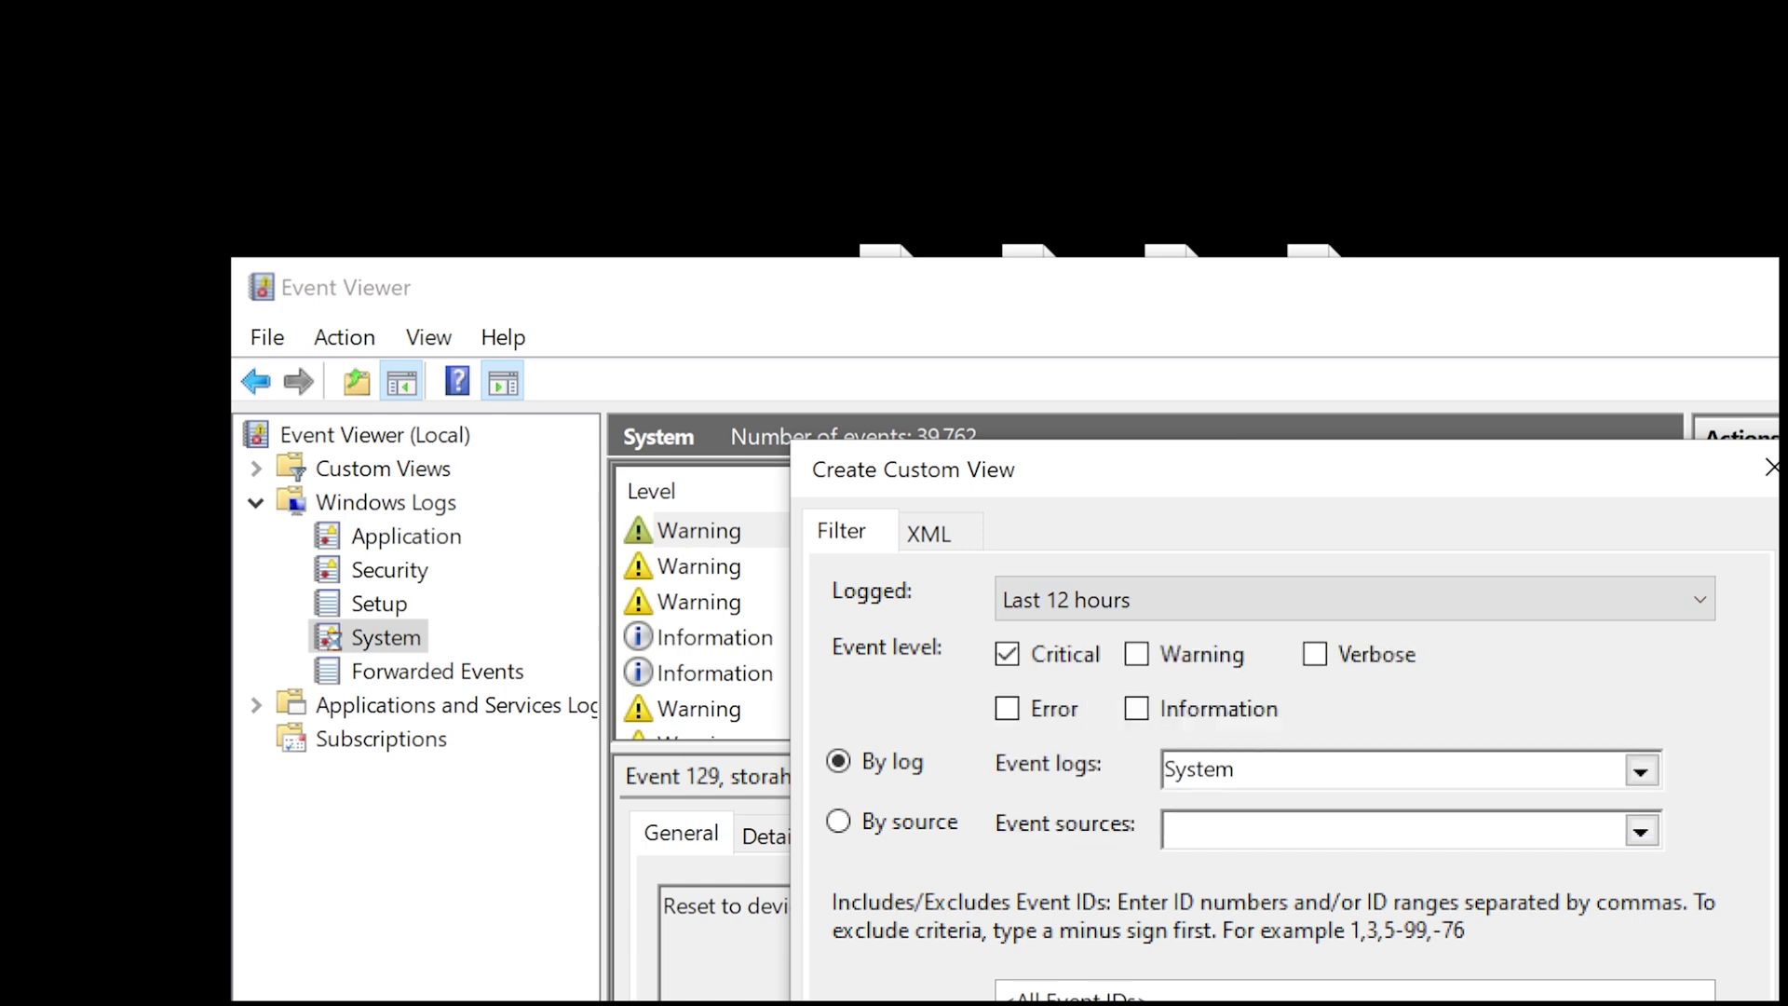
pyautogui.press('Return')
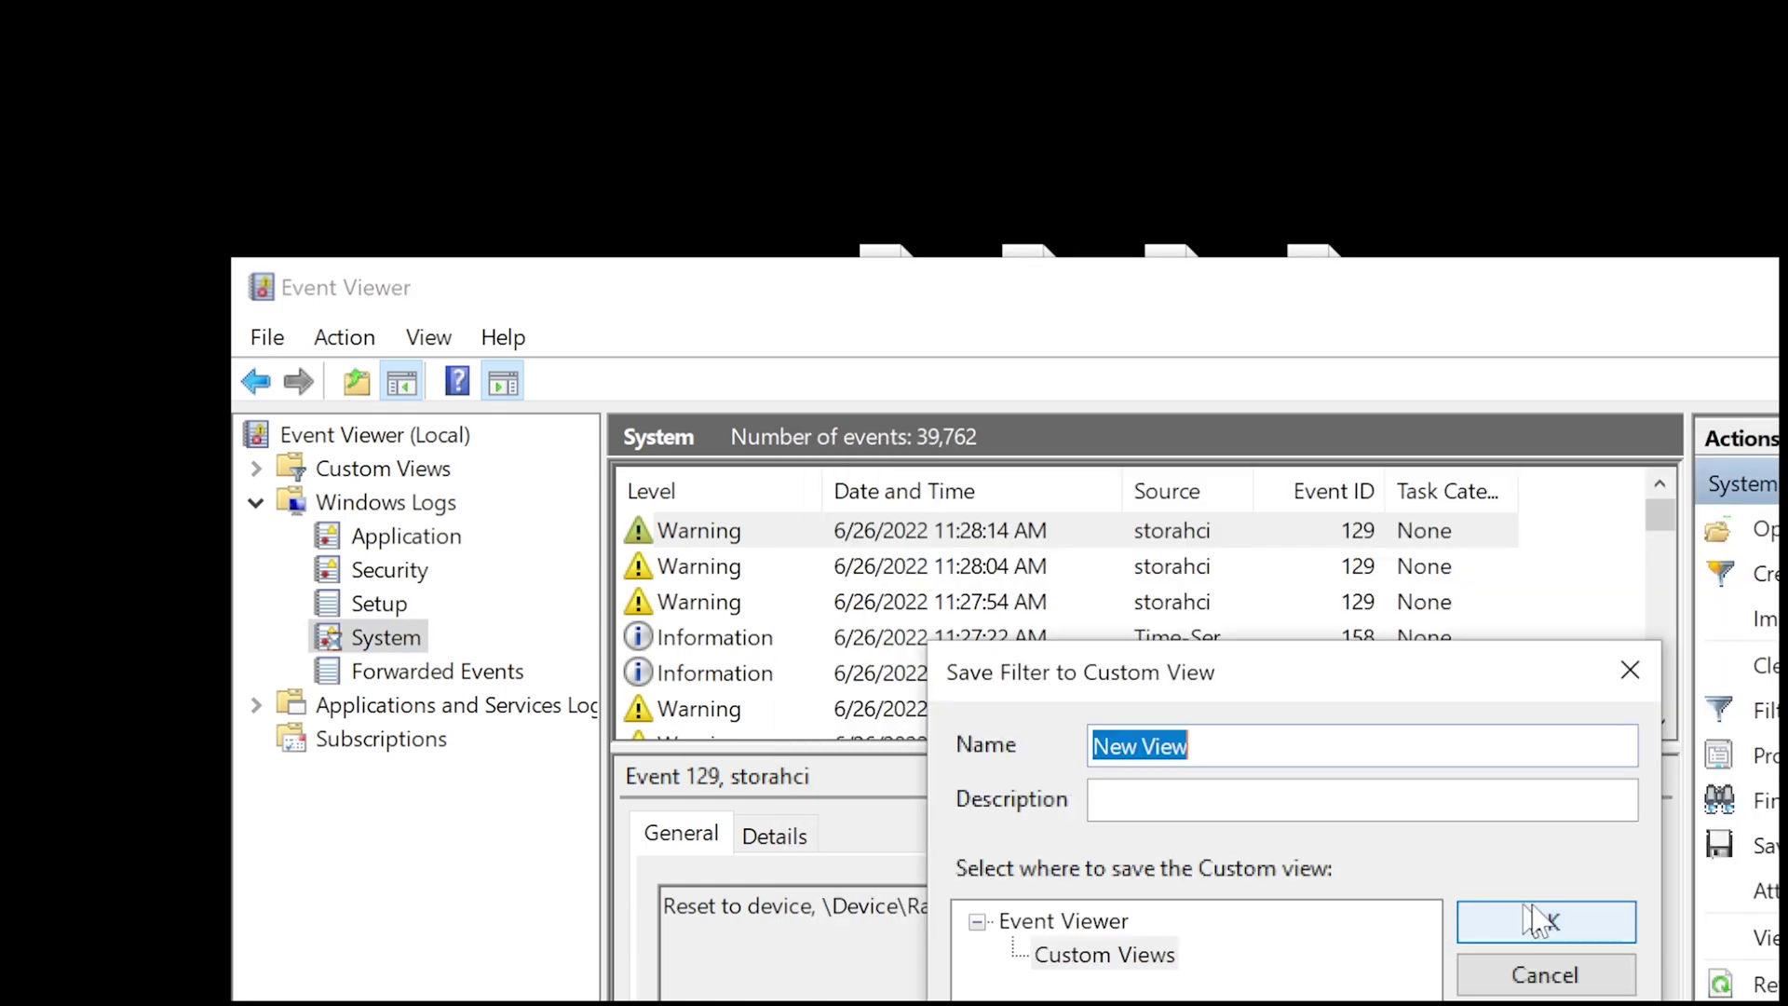
pyautogui.click(1509, 931)
pyautogui.press('Return')
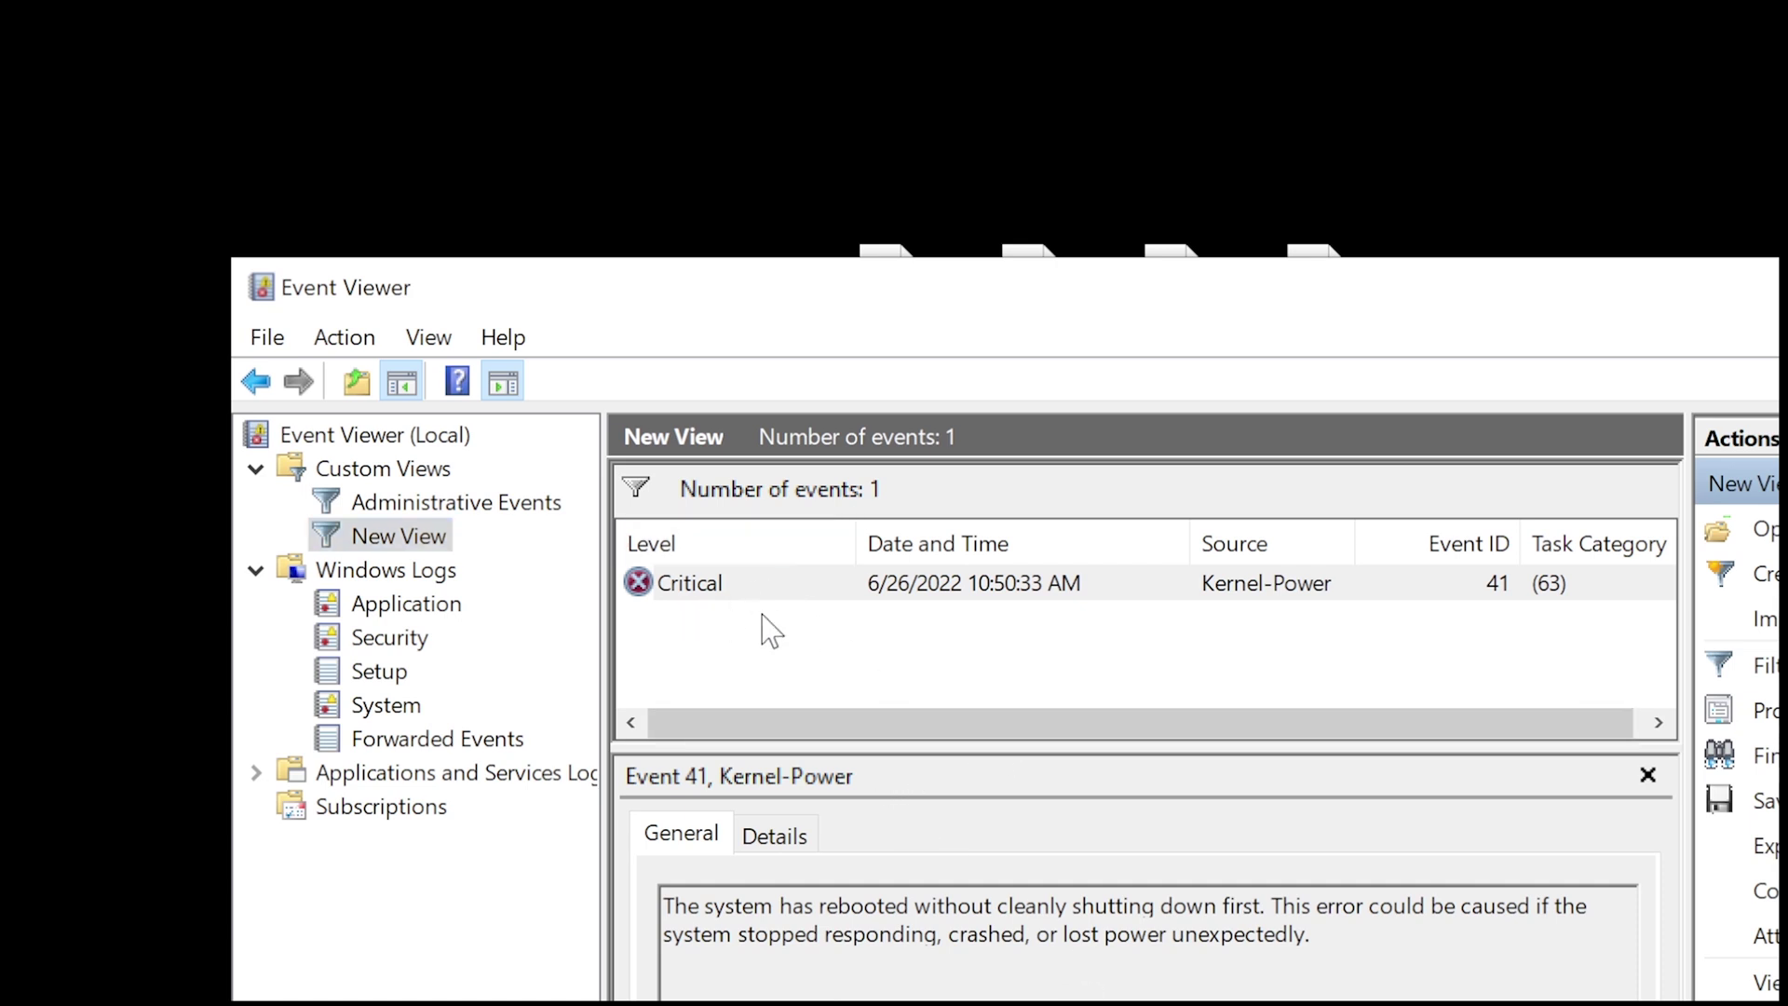
# Step: Read the Critical Kernel-Power event 41 details, then dismiss Event Viewer with Alt+F4
pyautogui.click(689, 594)
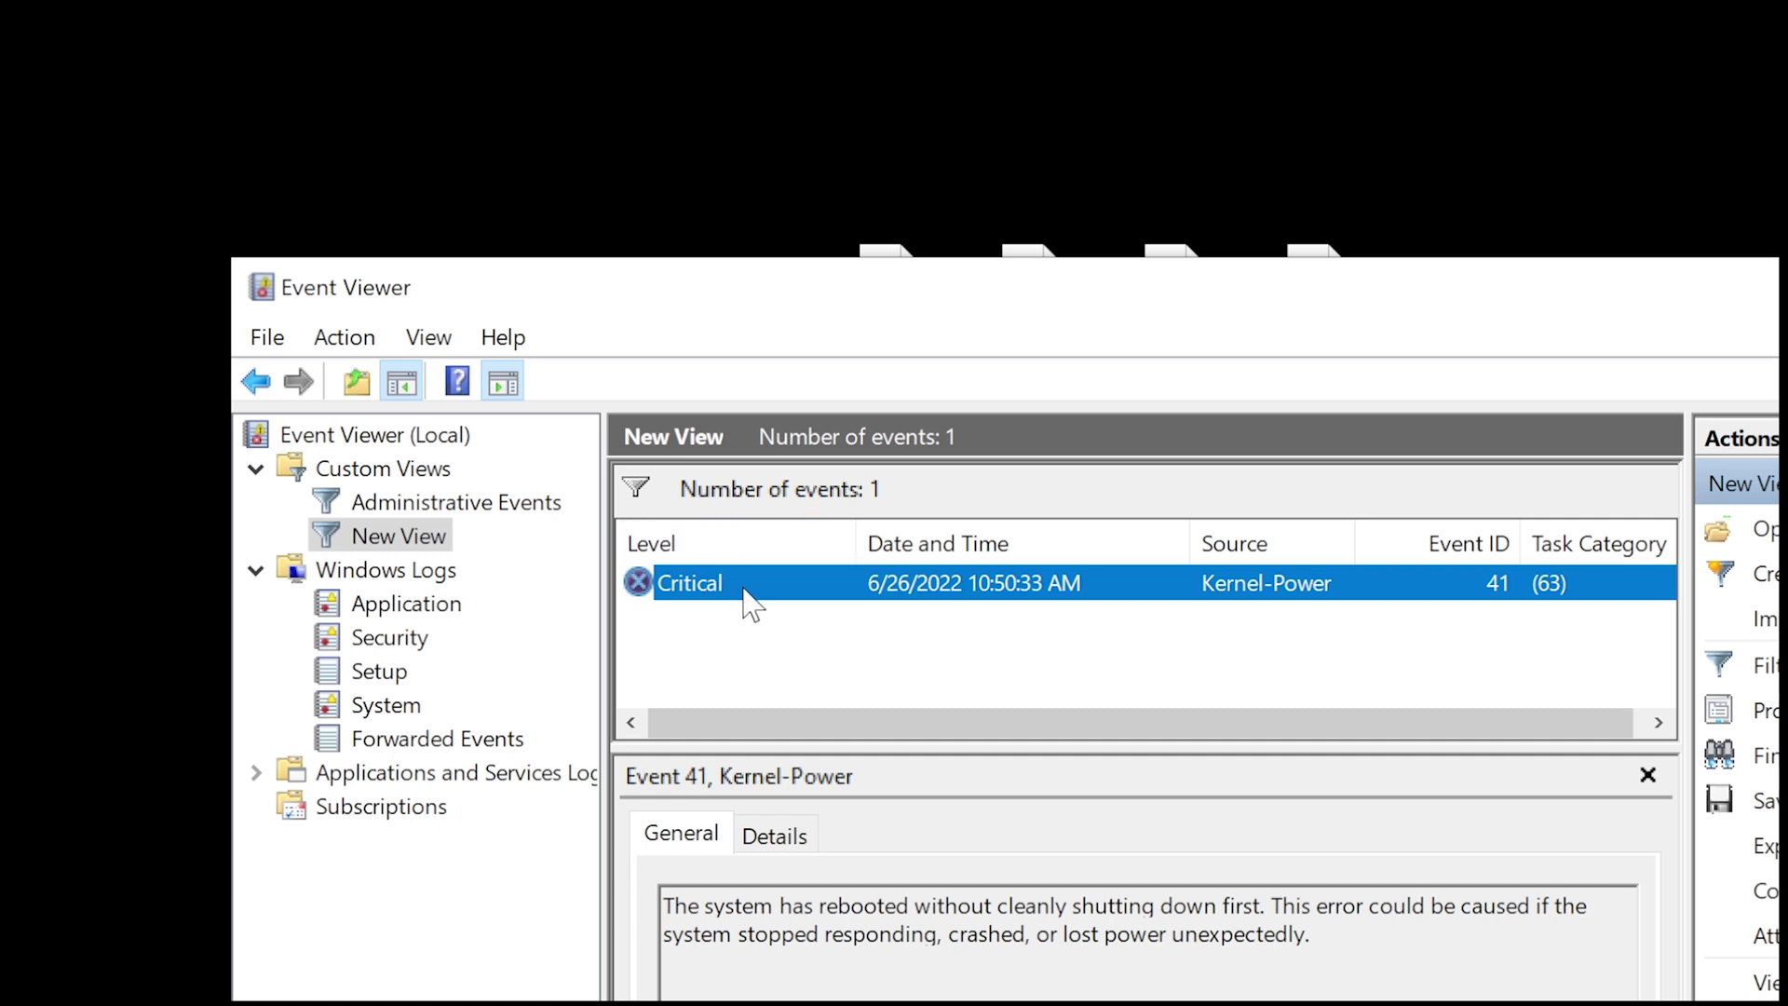
pyautogui.click(950, 648)
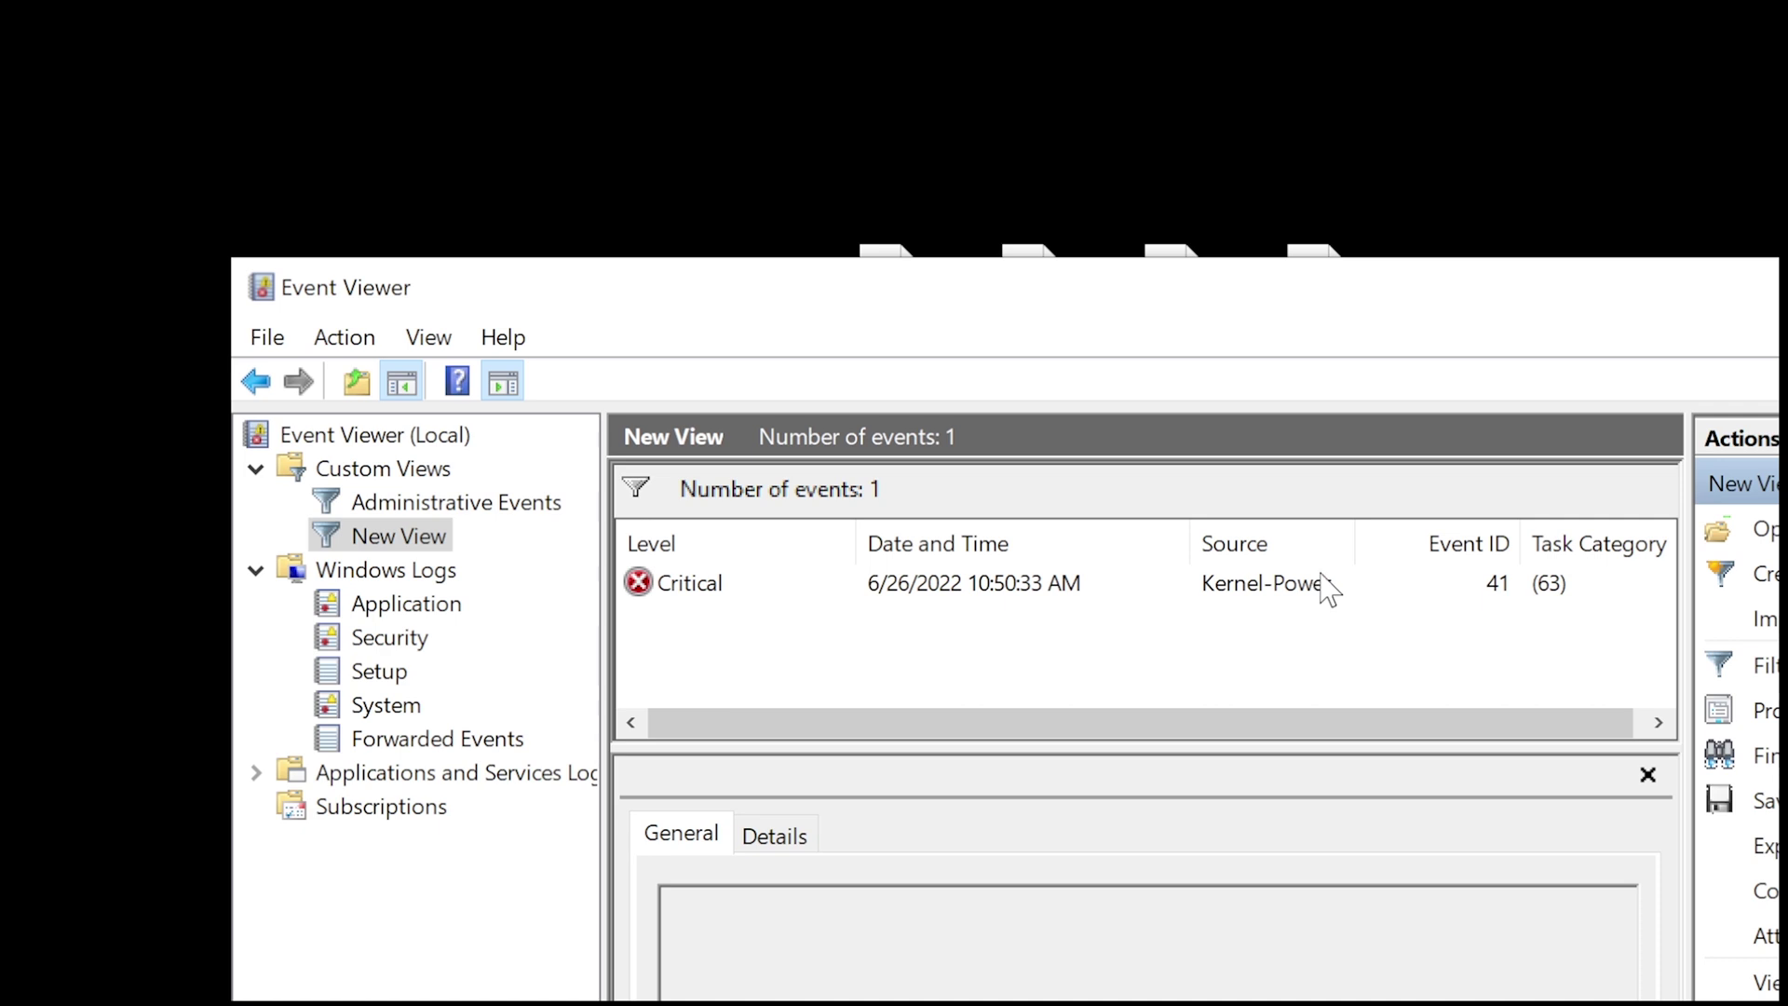
pyautogui.click(1282, 589)
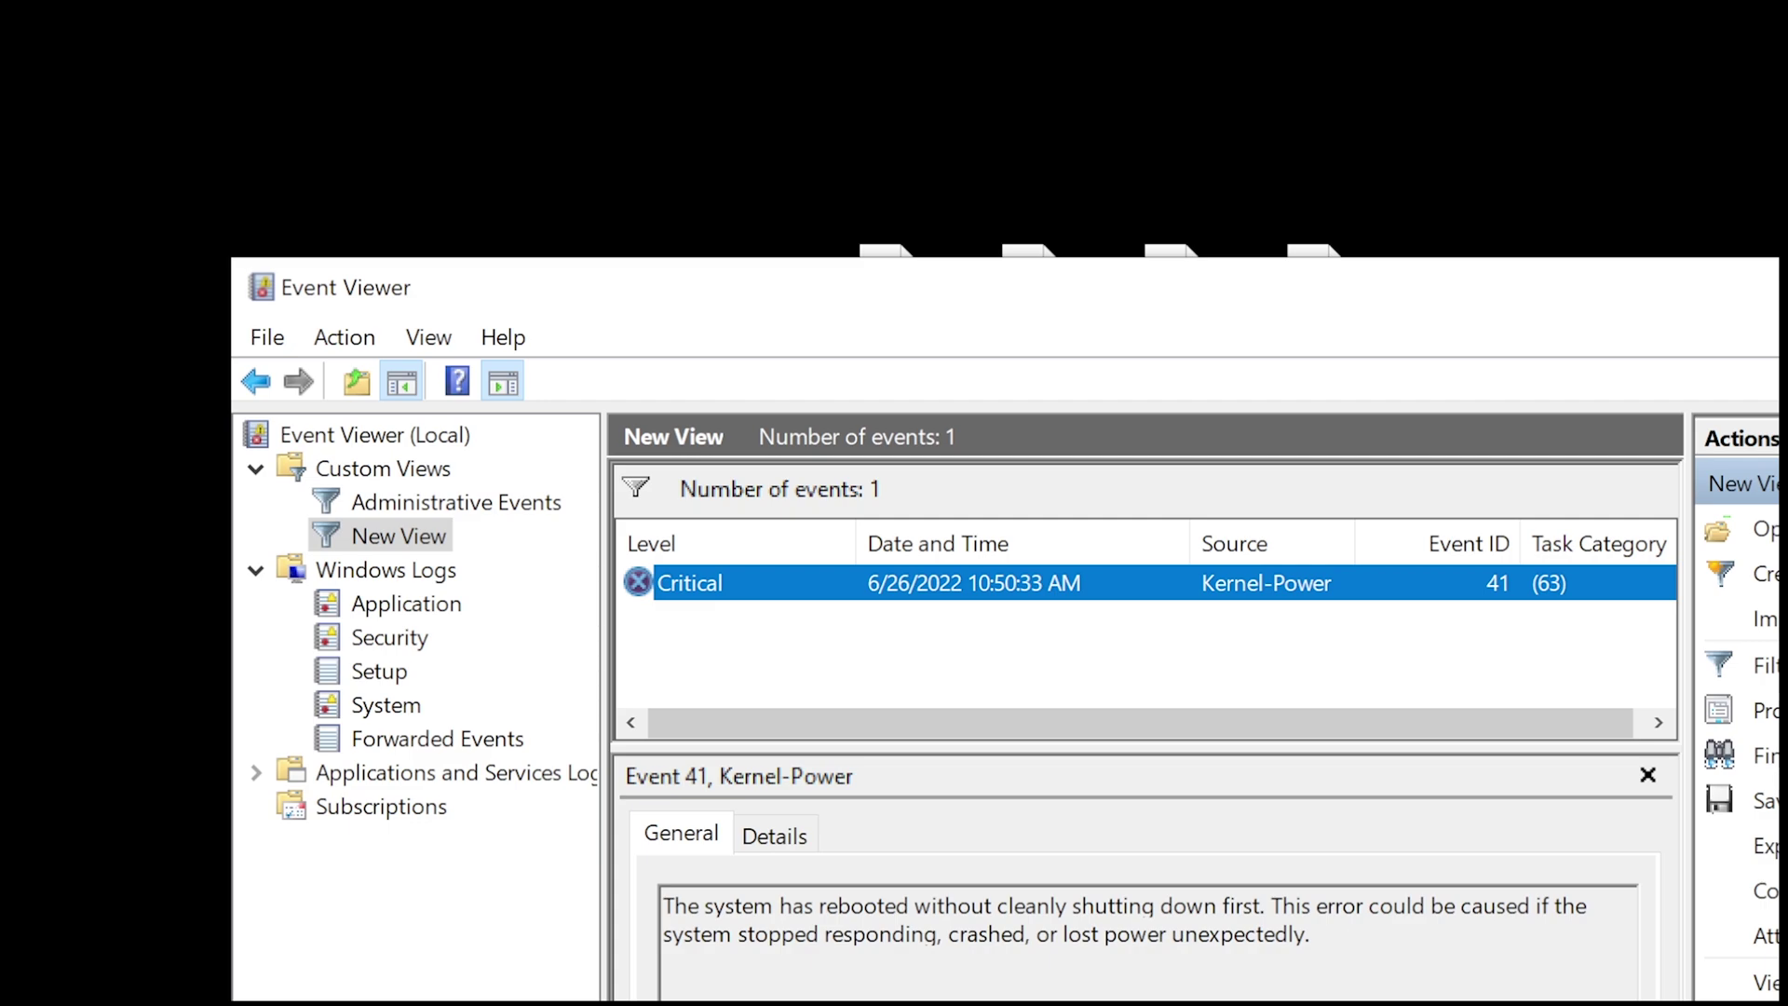
pyautogui.hotkey('alt', 'F4')
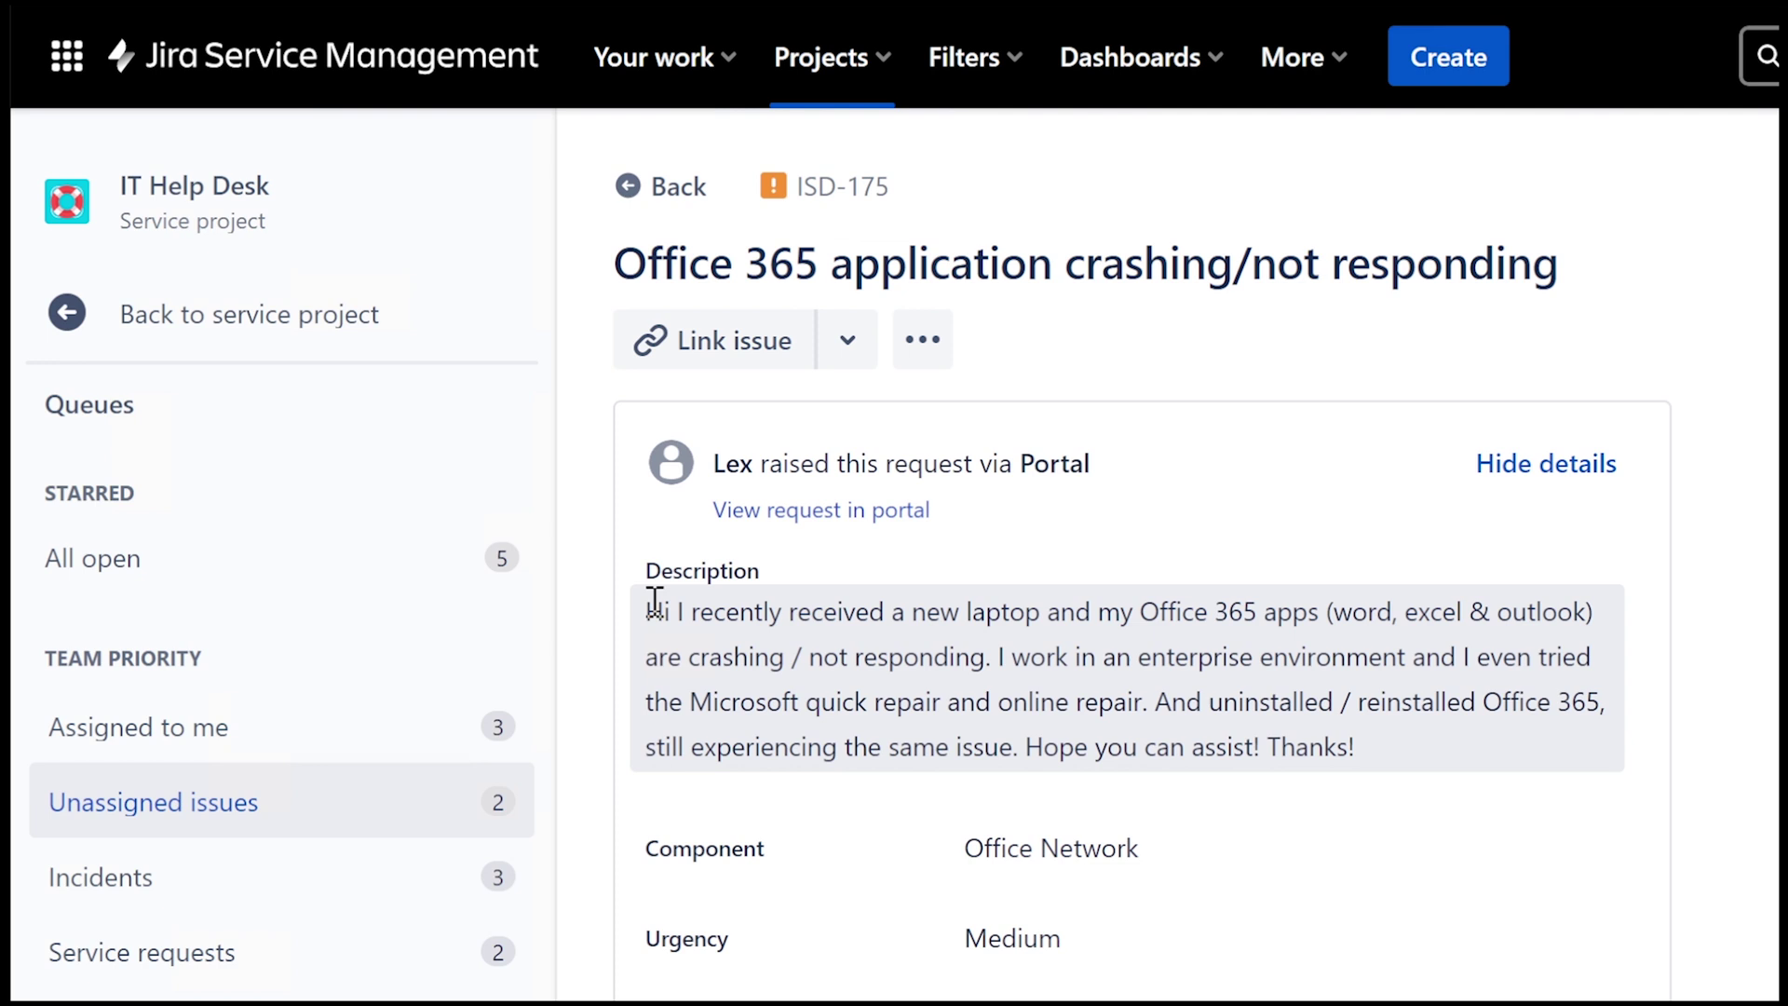
# Step: Highlight the opening words, 'are crashing / not responding' and 'Office 365 apps' in the ISD-175 description
pyautogui.moveTo(655, 603); pyautogui.dragTo(967, 611)
pyautogui.click(1101, 613)
pyautogui.moveTo(650, 657); pyautogui.dragTo(989, 657)
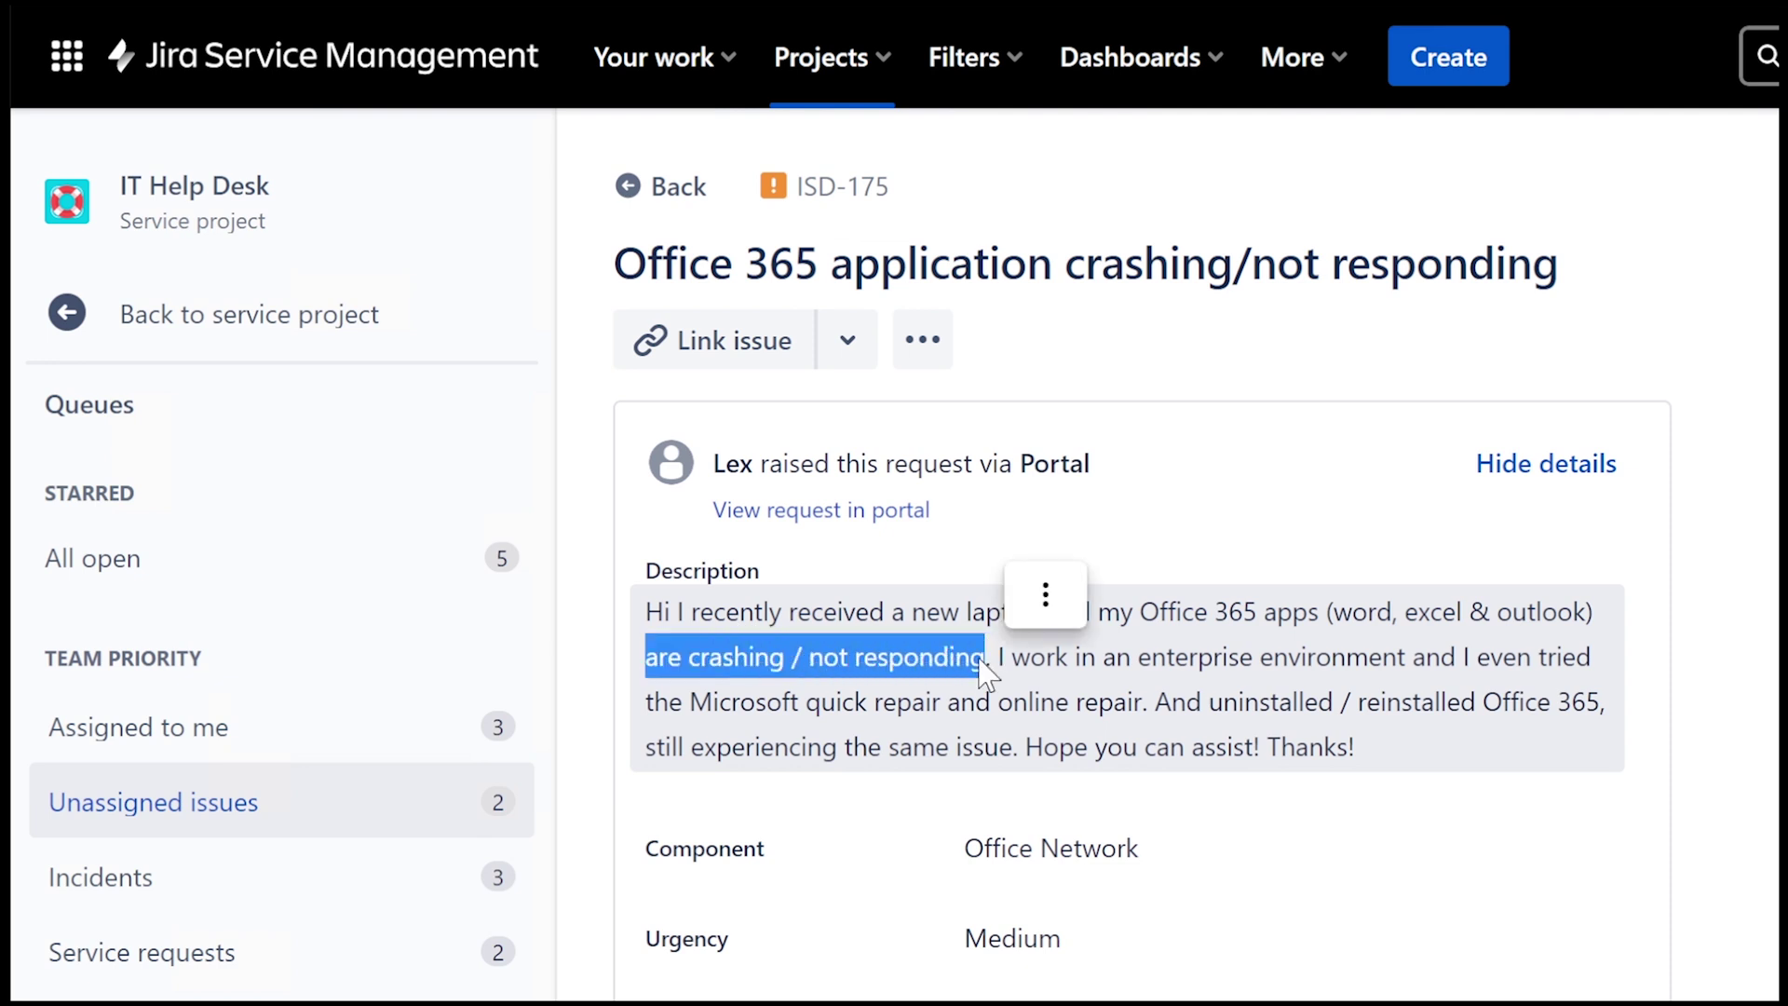
pyautogui.click(1199, 657)
pyautogui.moveTo(1135, 611); pyautogui.dragTo(1323, 615)
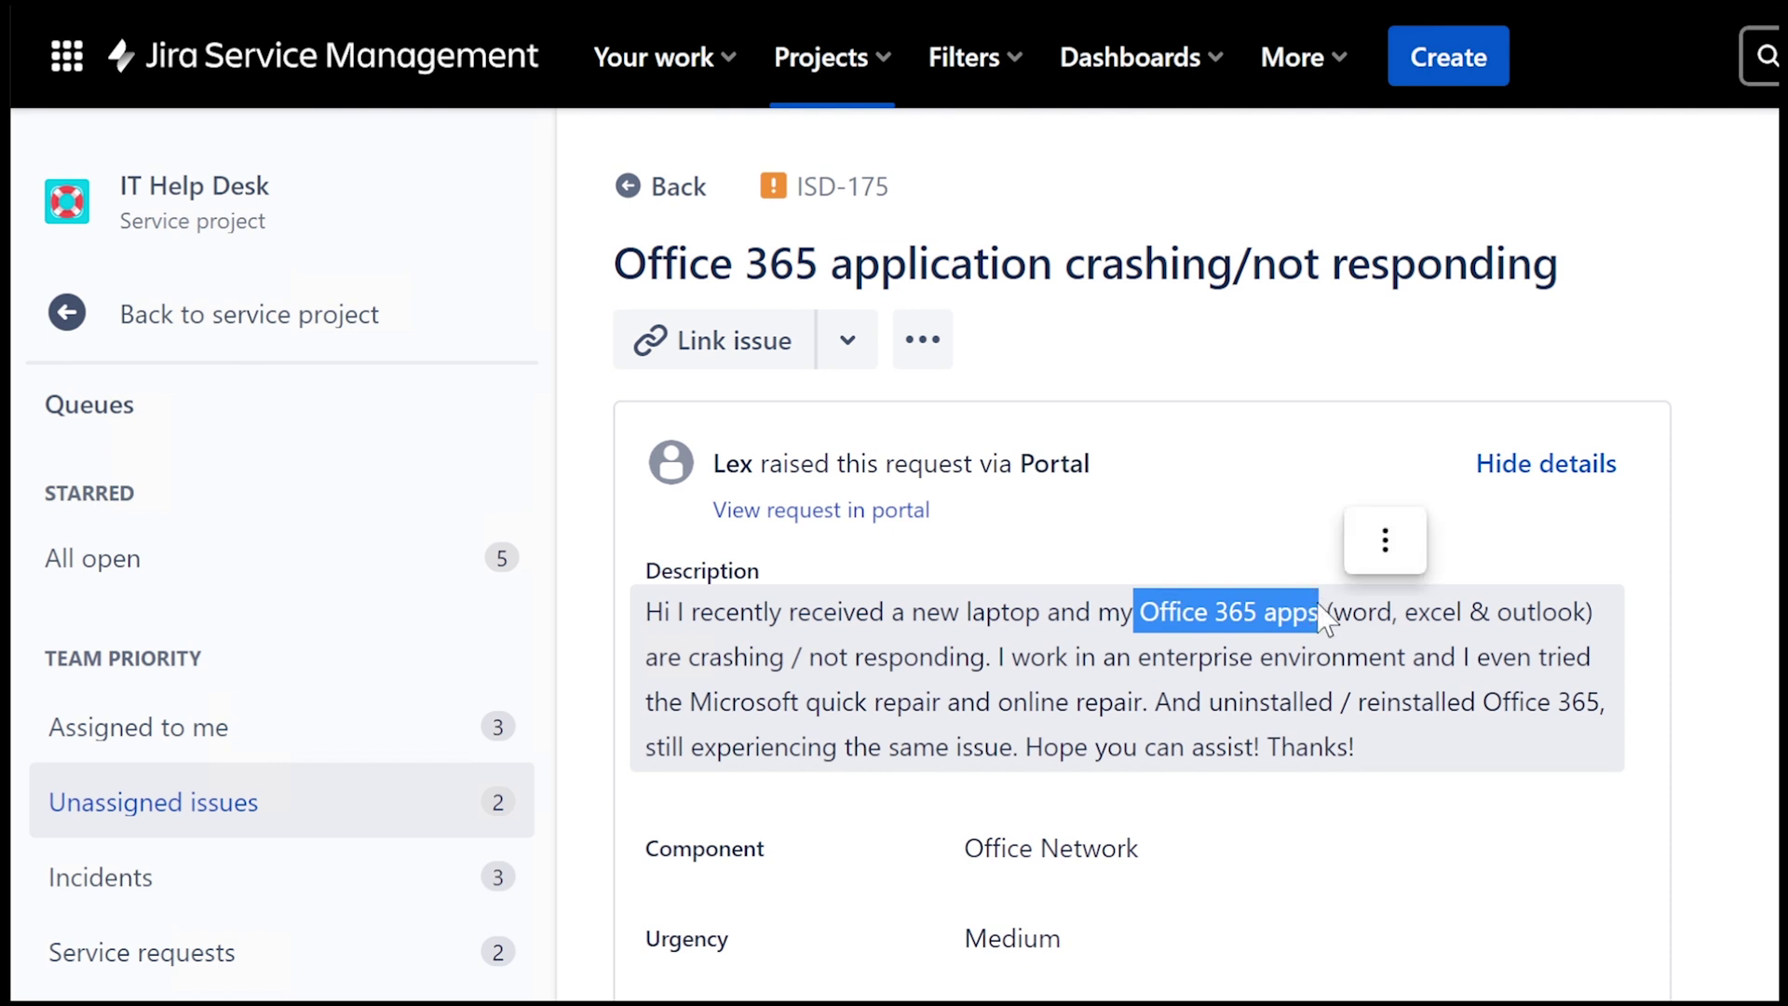
pyautogui.click(1336, 615)
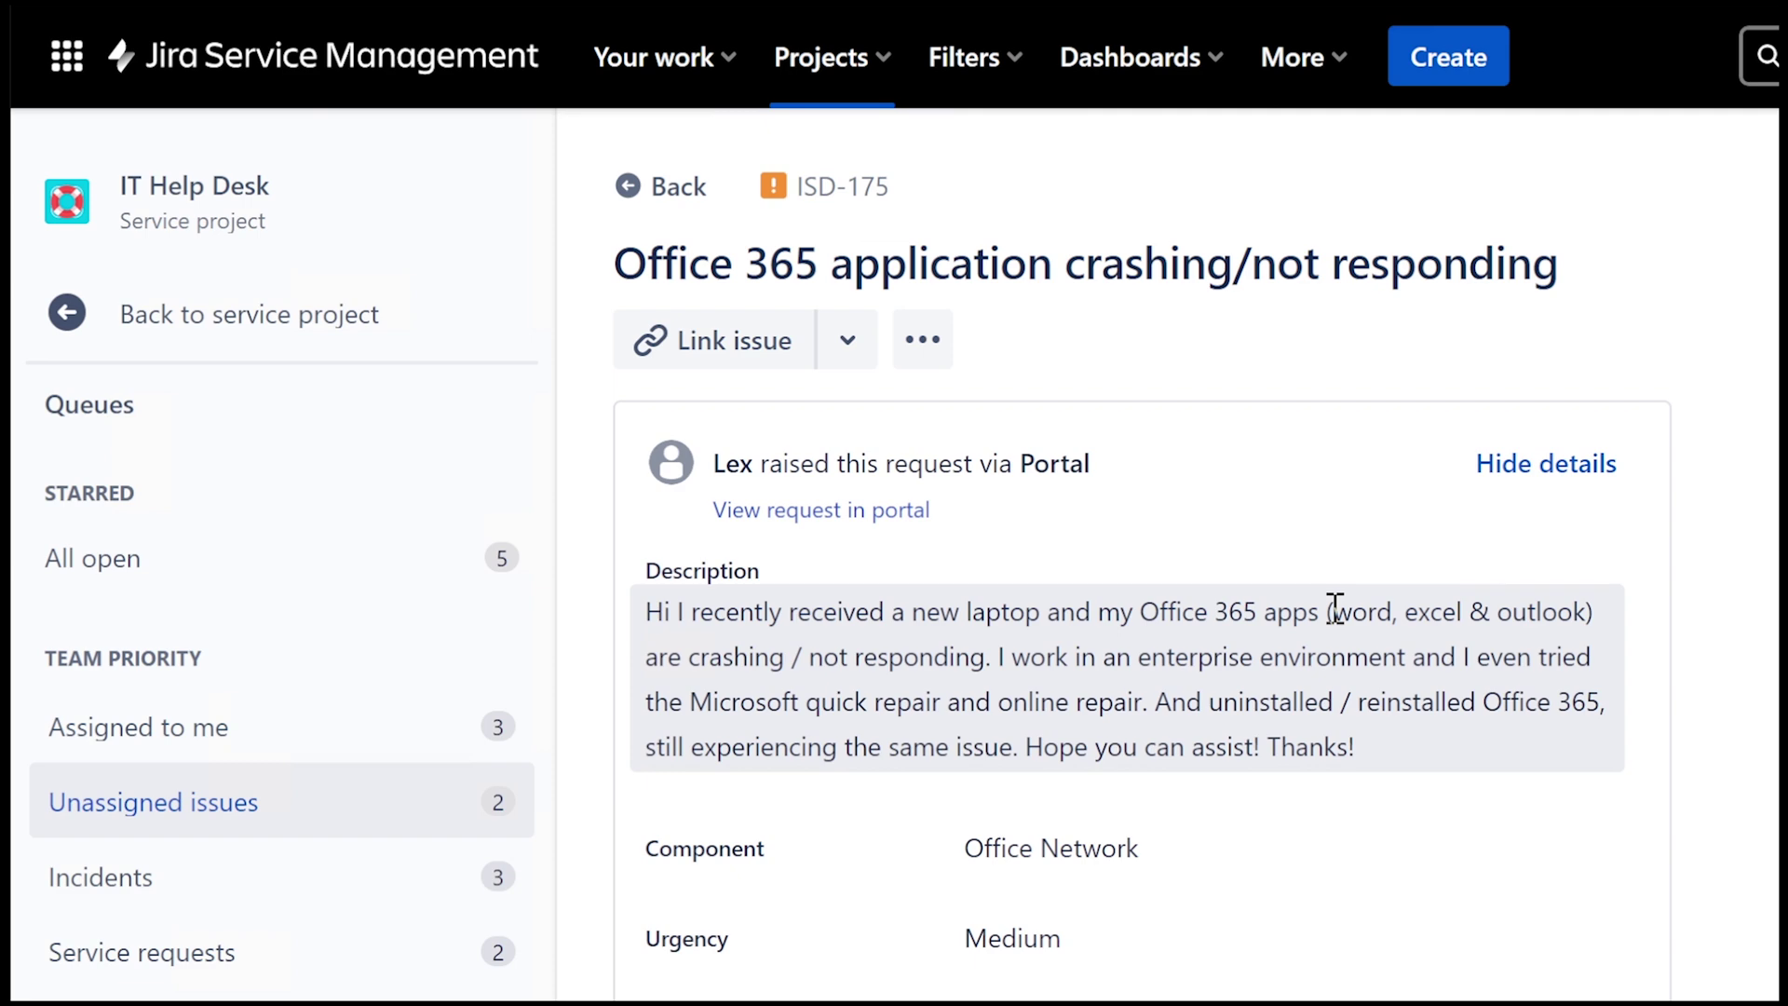
# Step: Switch back to Event Viewer and clear its event selection
pyautogui.hotkey('alt', 'Tab')
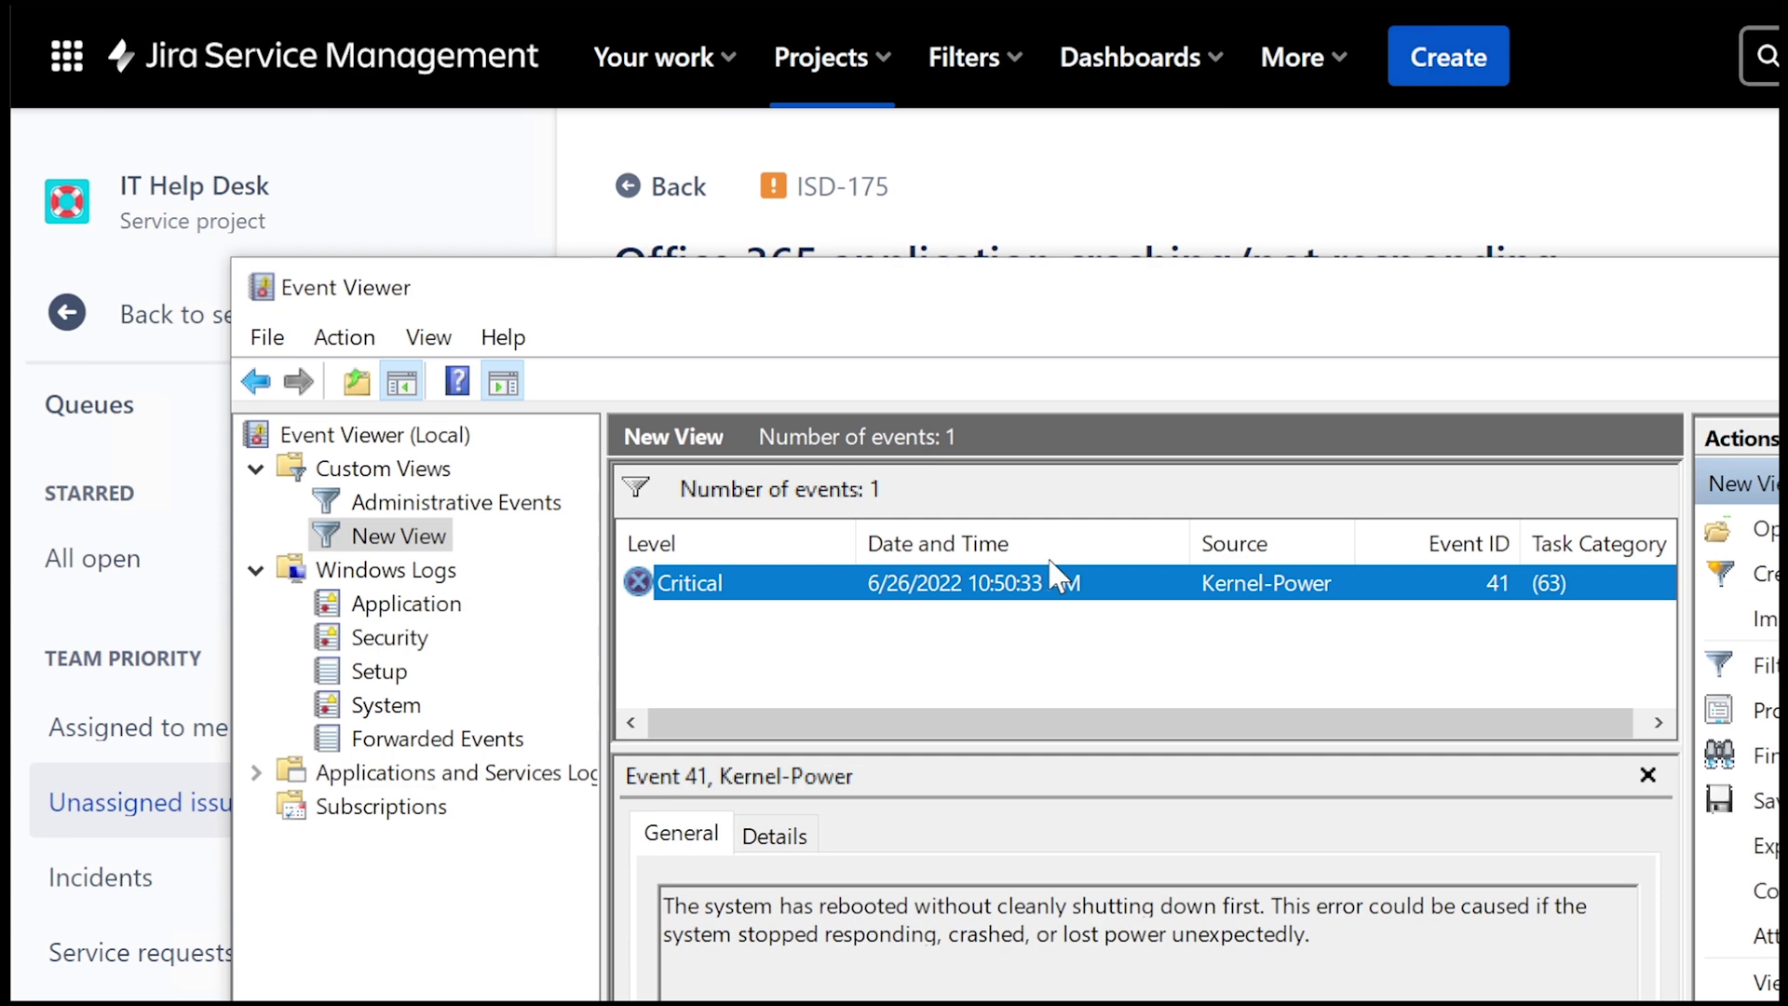
pyautogui.click(995, 637)
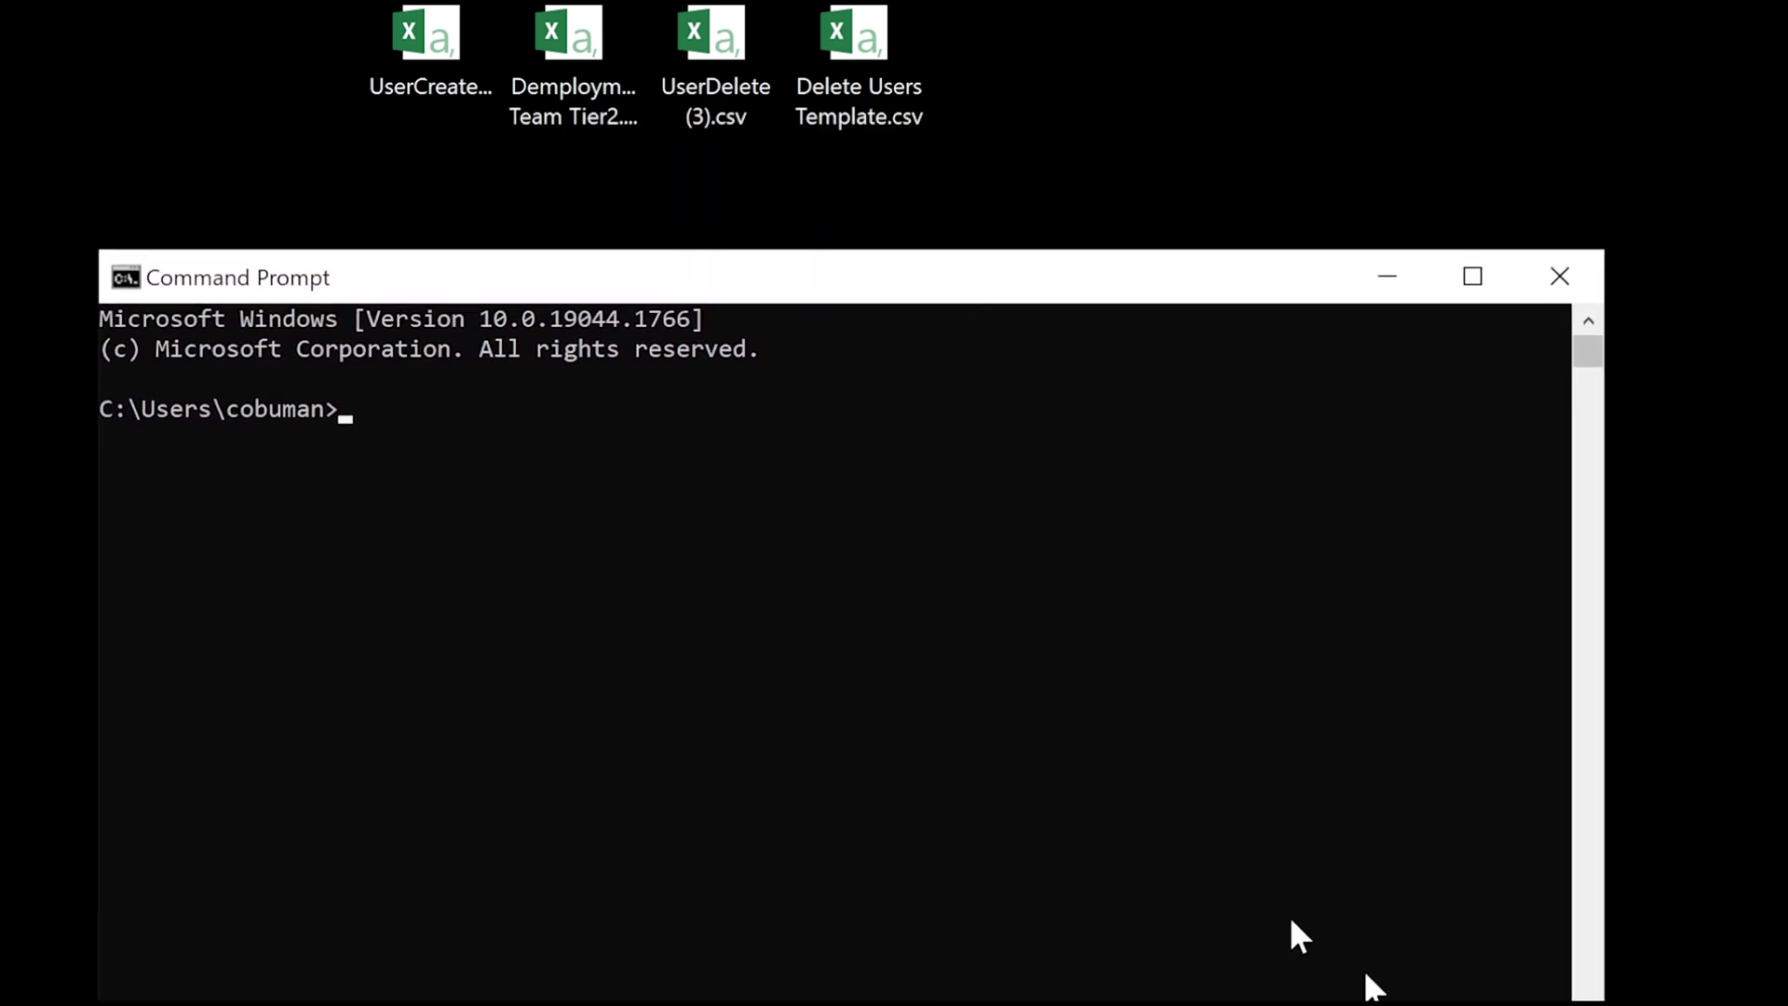
# Step: Run ping microsoft.com and mark the 20.81.111.85 address and the timed-out replies
pyautogui.moveTo(871, 292); pyautogui.dragTo(827, 284)
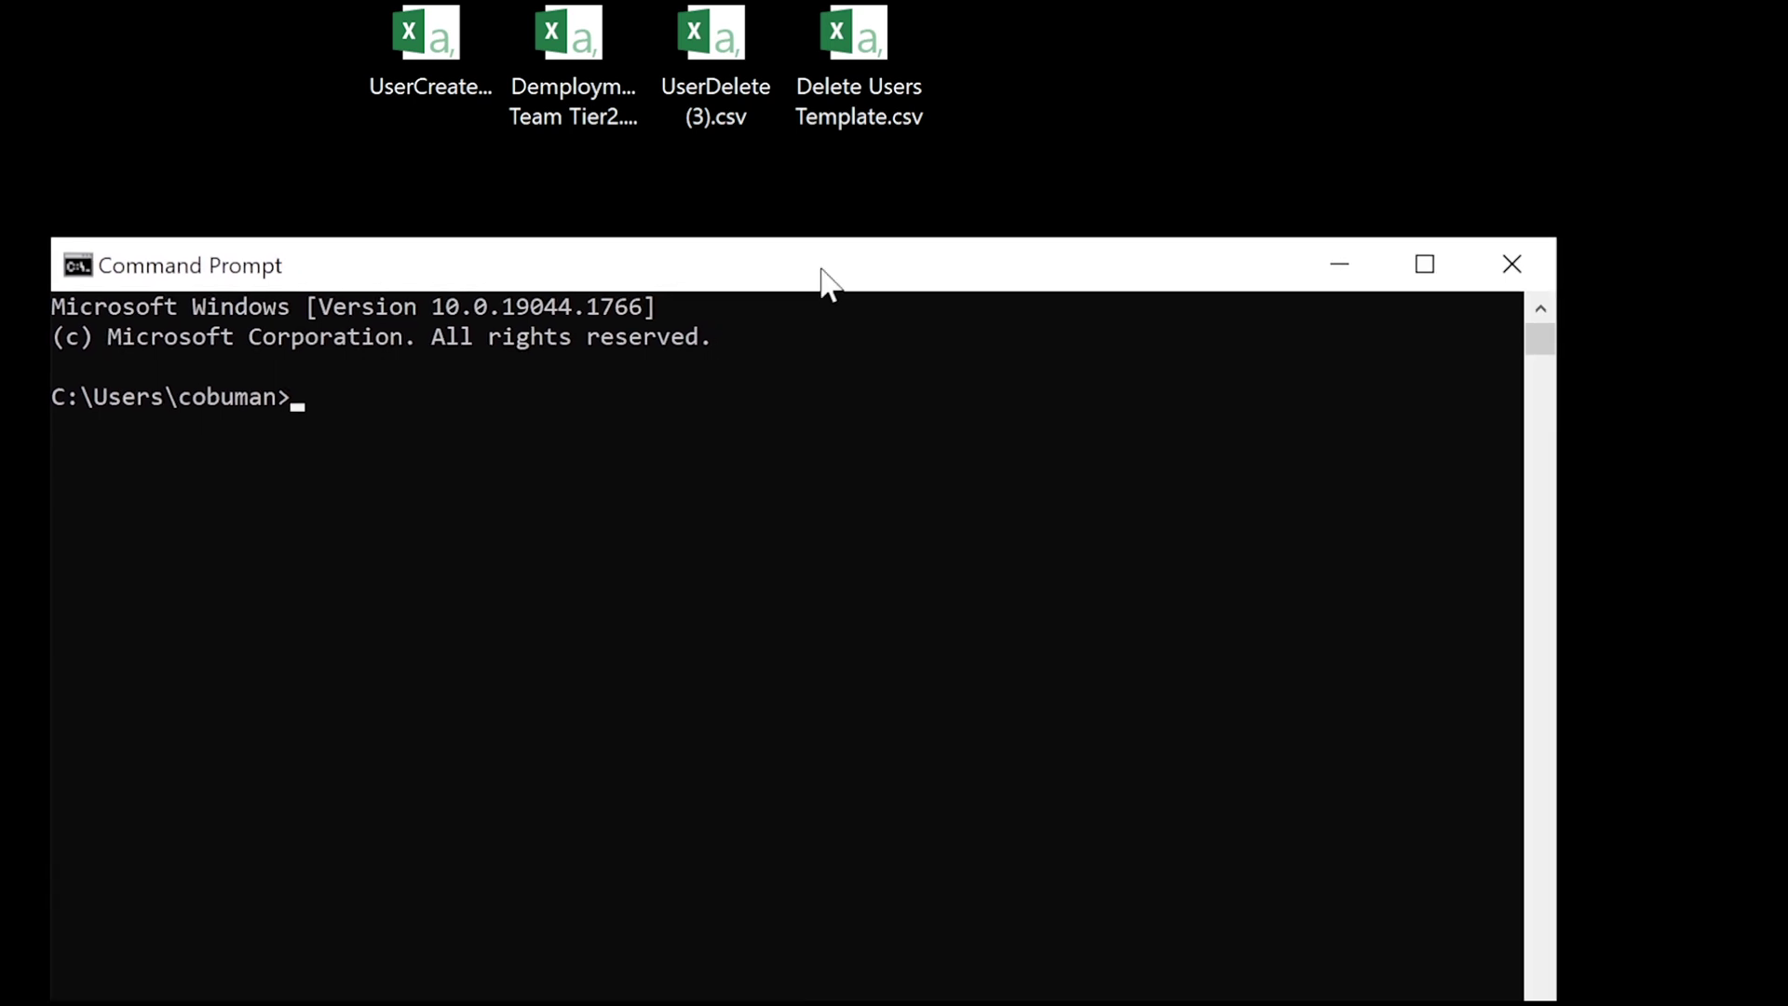
pyautogui.write('ping')
pyautogui.write('microsoft.com')
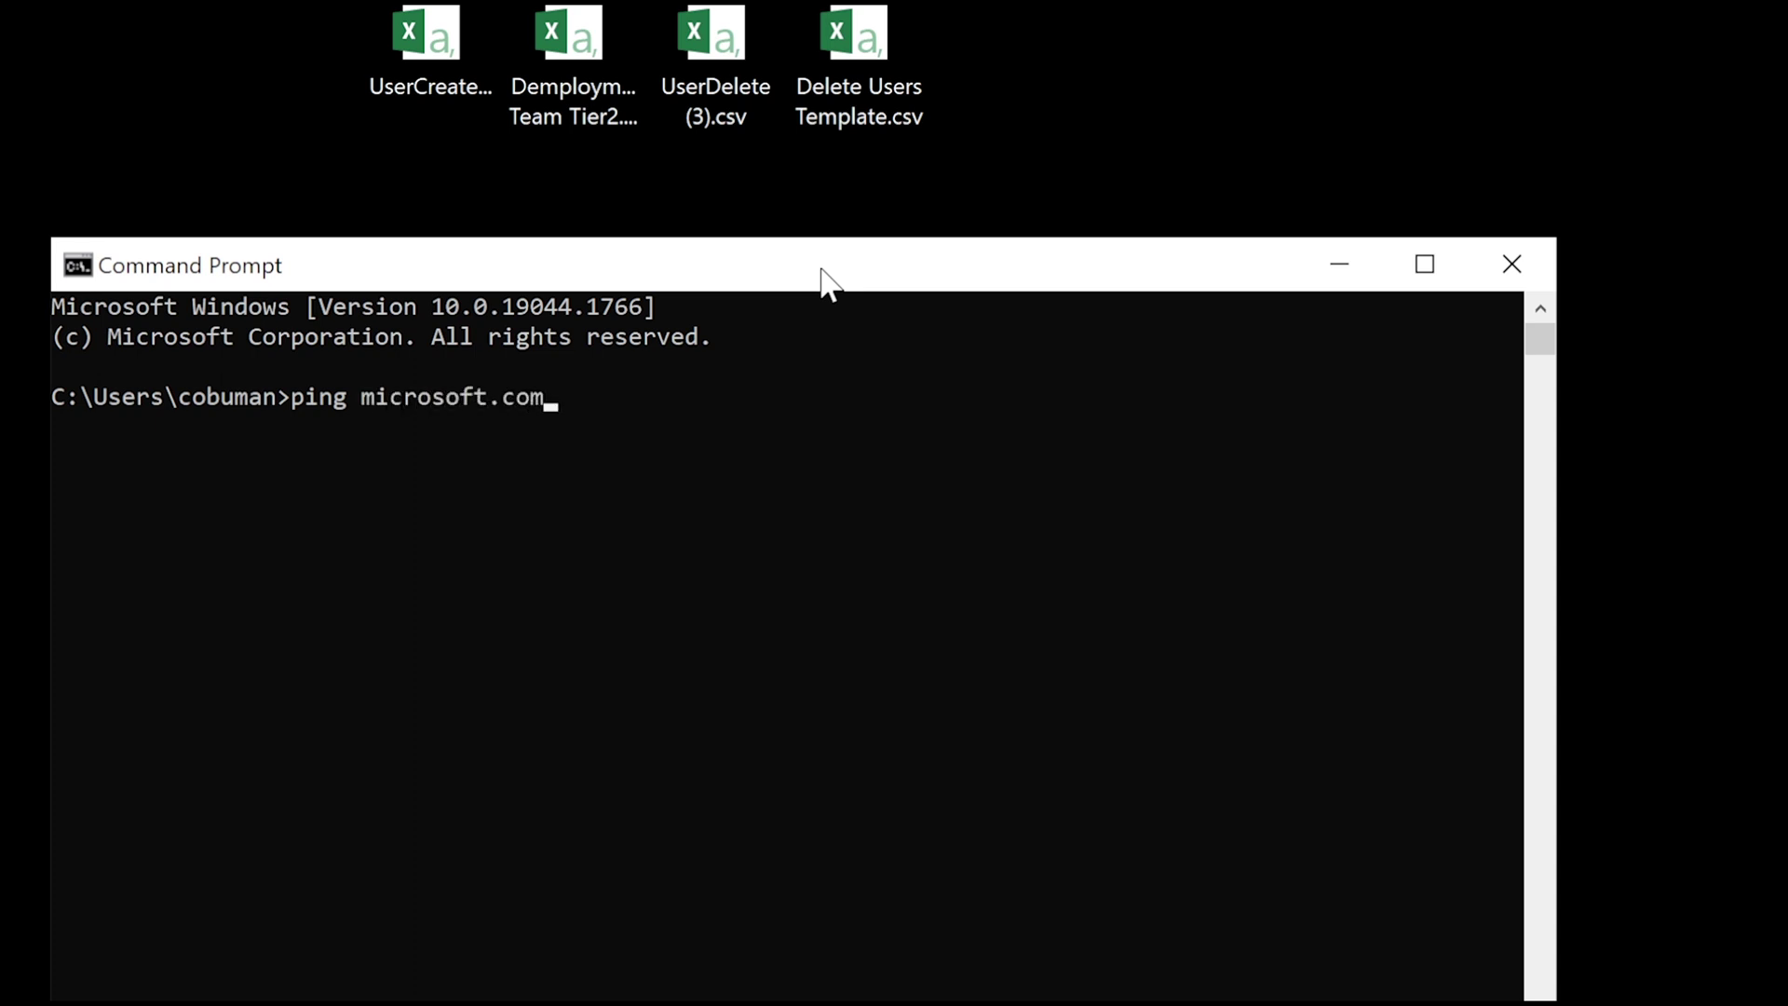
pyautogui.press('Return')
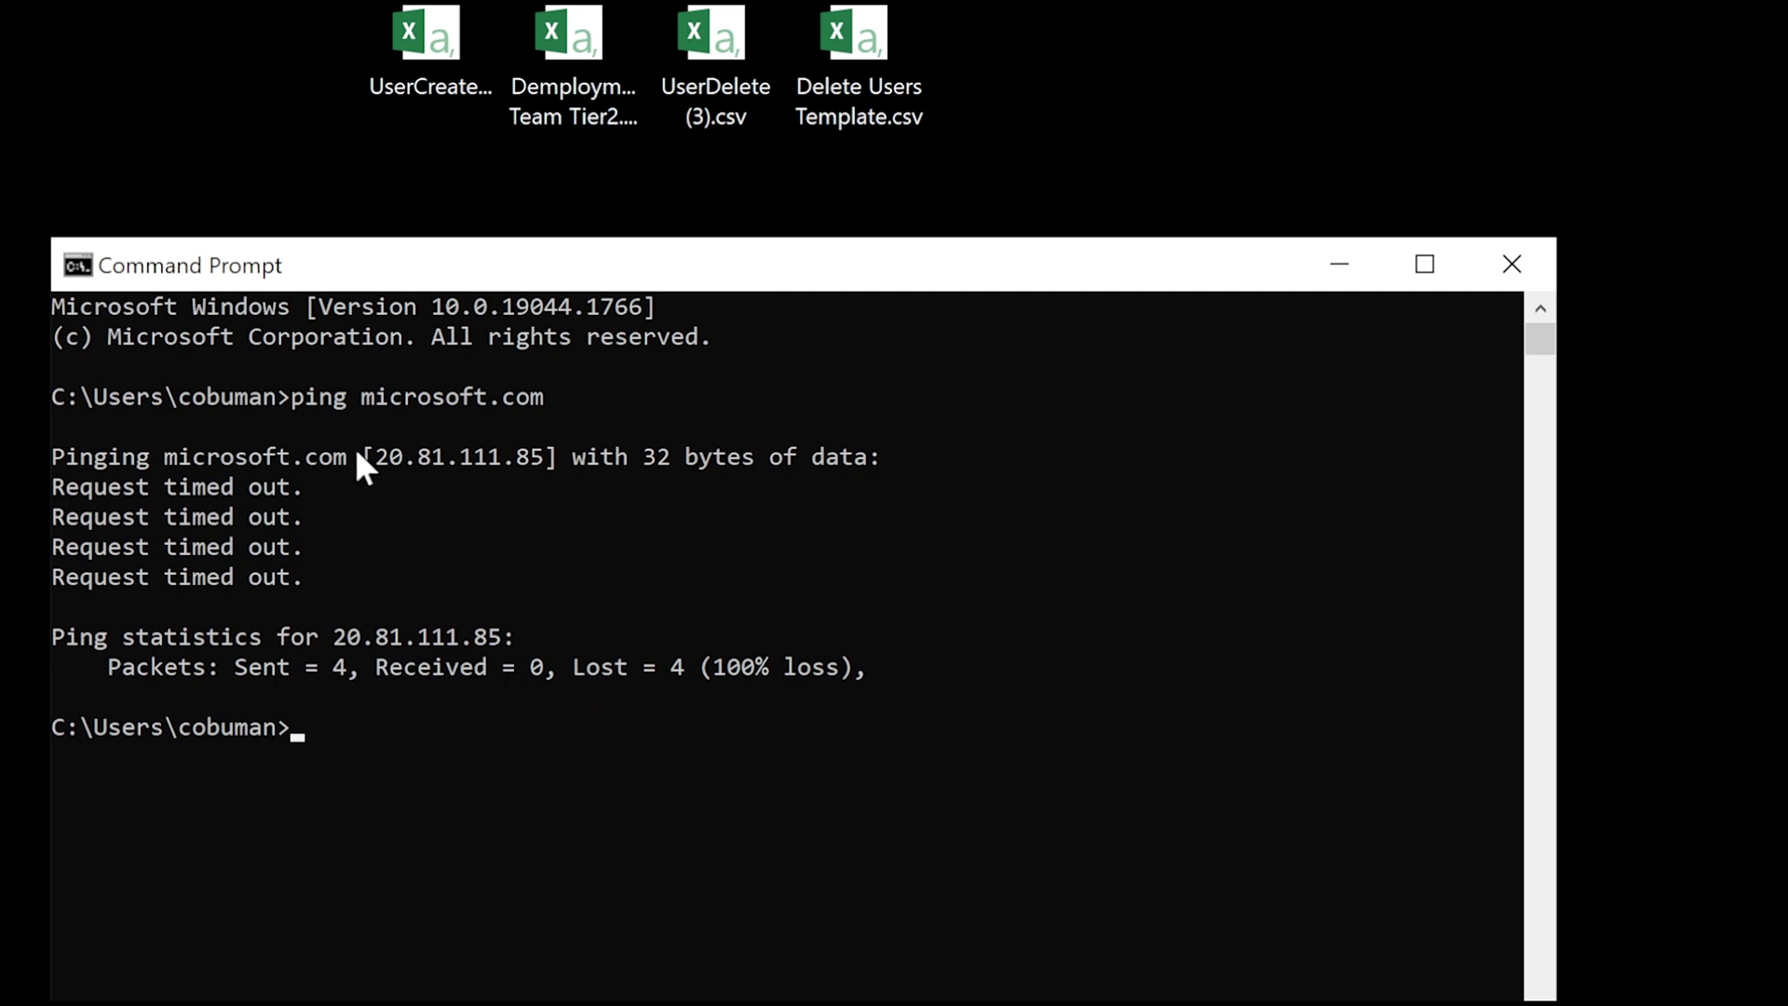
pyautogui.moveTo(375, 455); pyautogui.dragTo(537, 455)
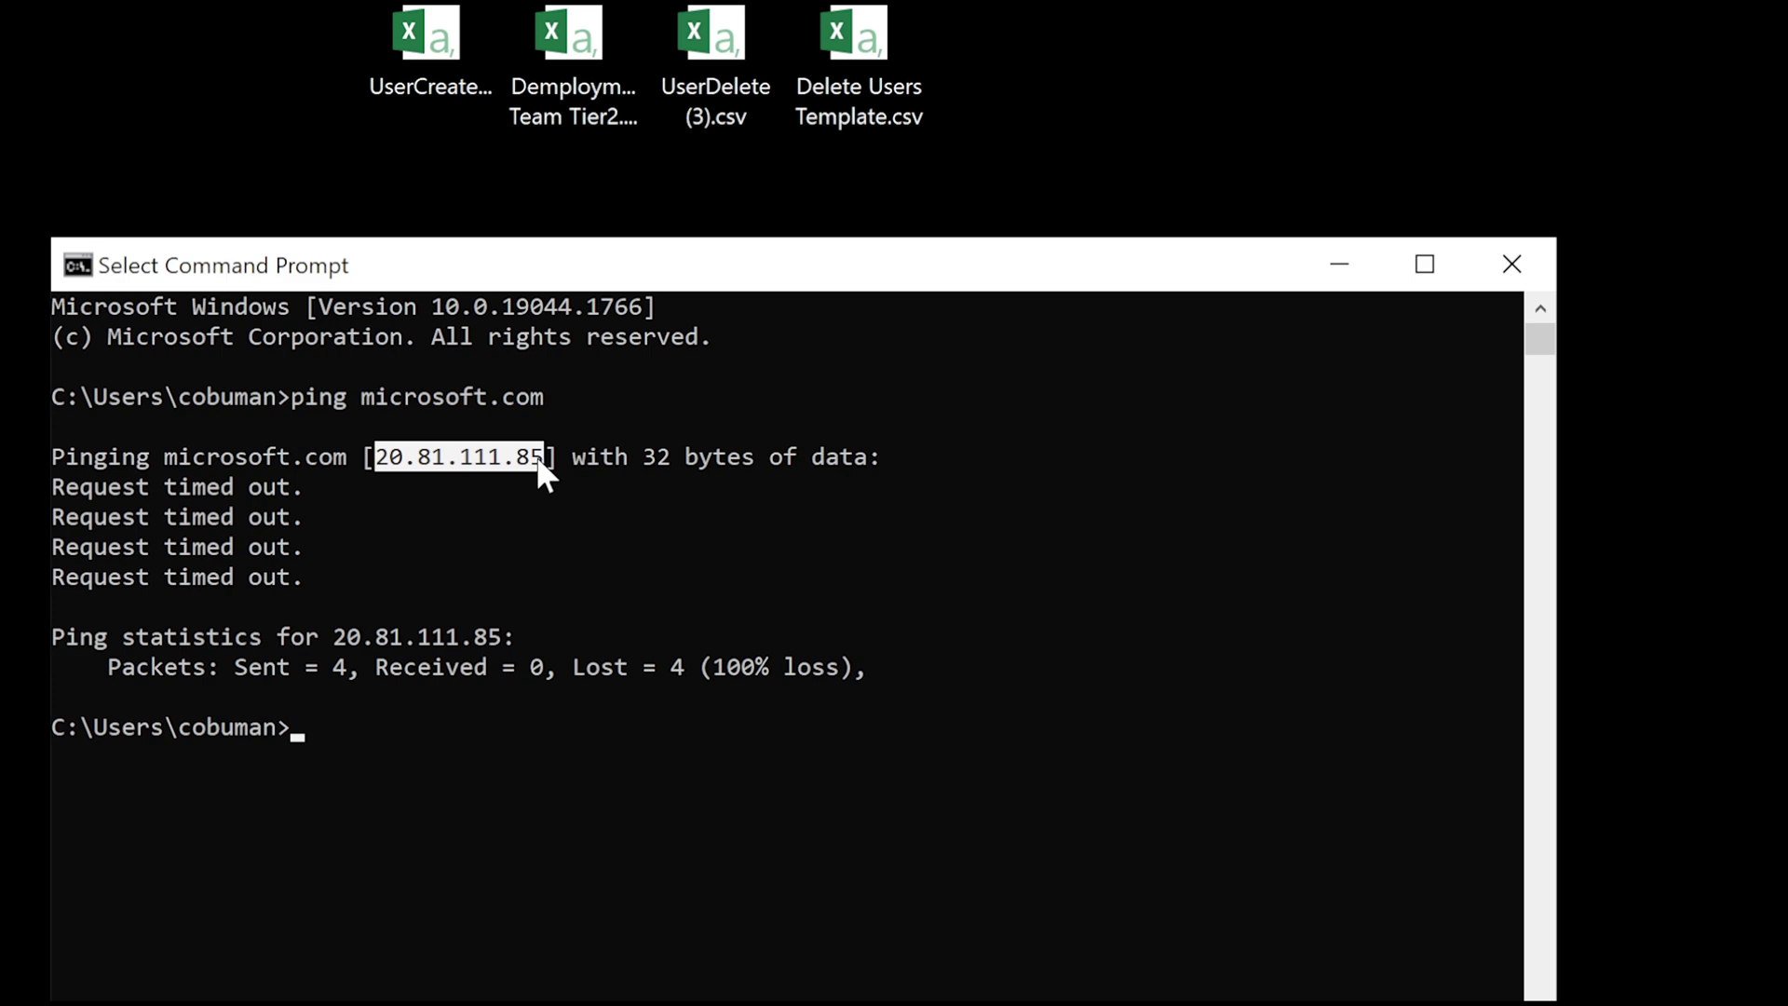
pyautogui.click(339, 497)
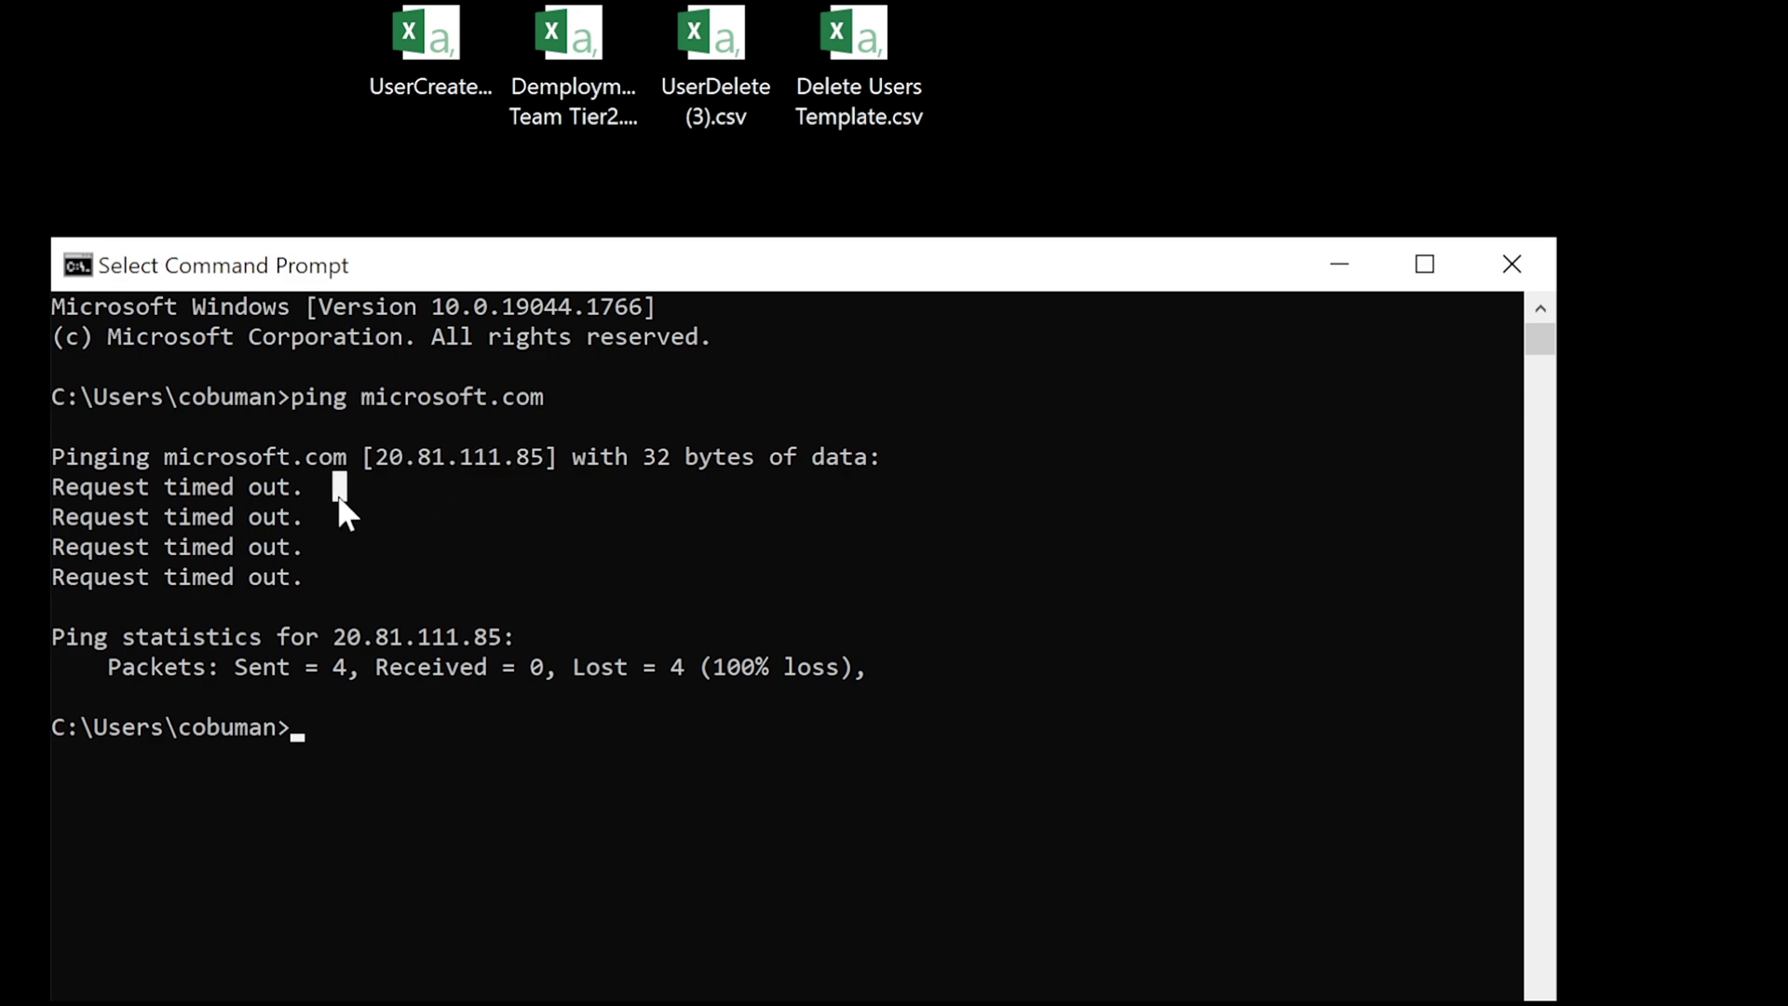
pyautogui.click(297, 485)
# Step: Run tracert microsoft.com and mark the first hops' response times, including hop 2's 8 ms
pyautogui.press('Escape')
pyautogui.write('tra')
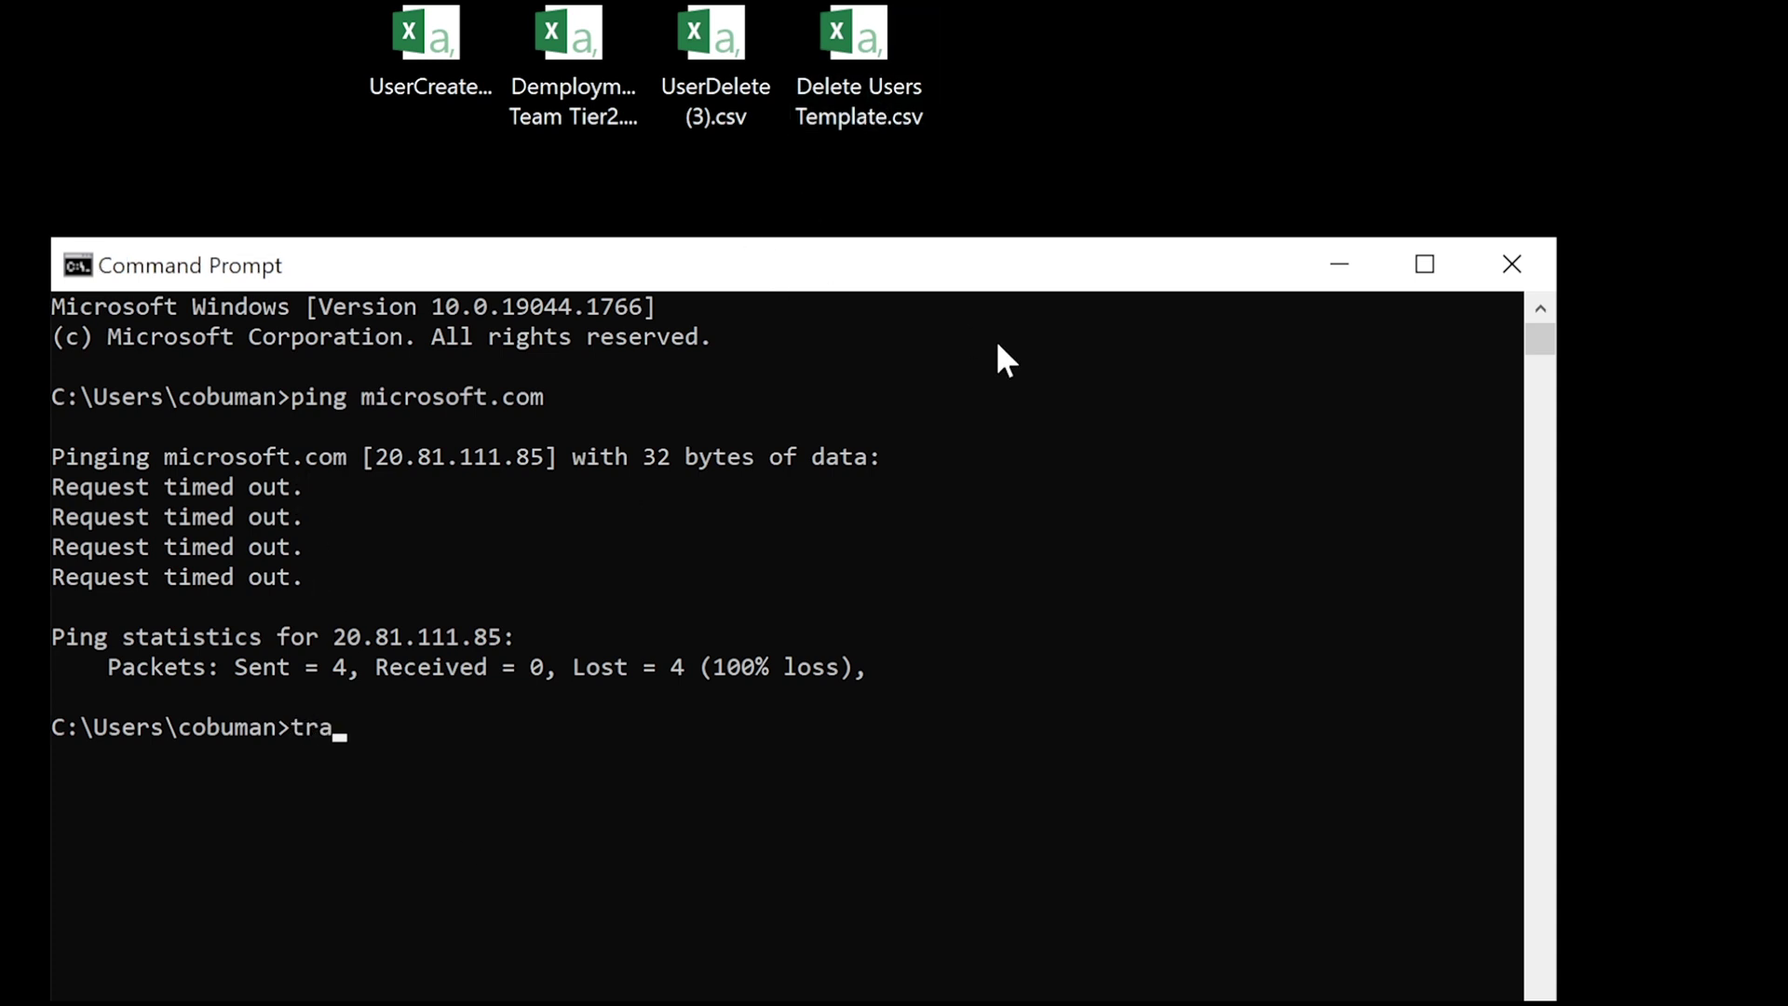
pyautogui.write('cert microsoft')
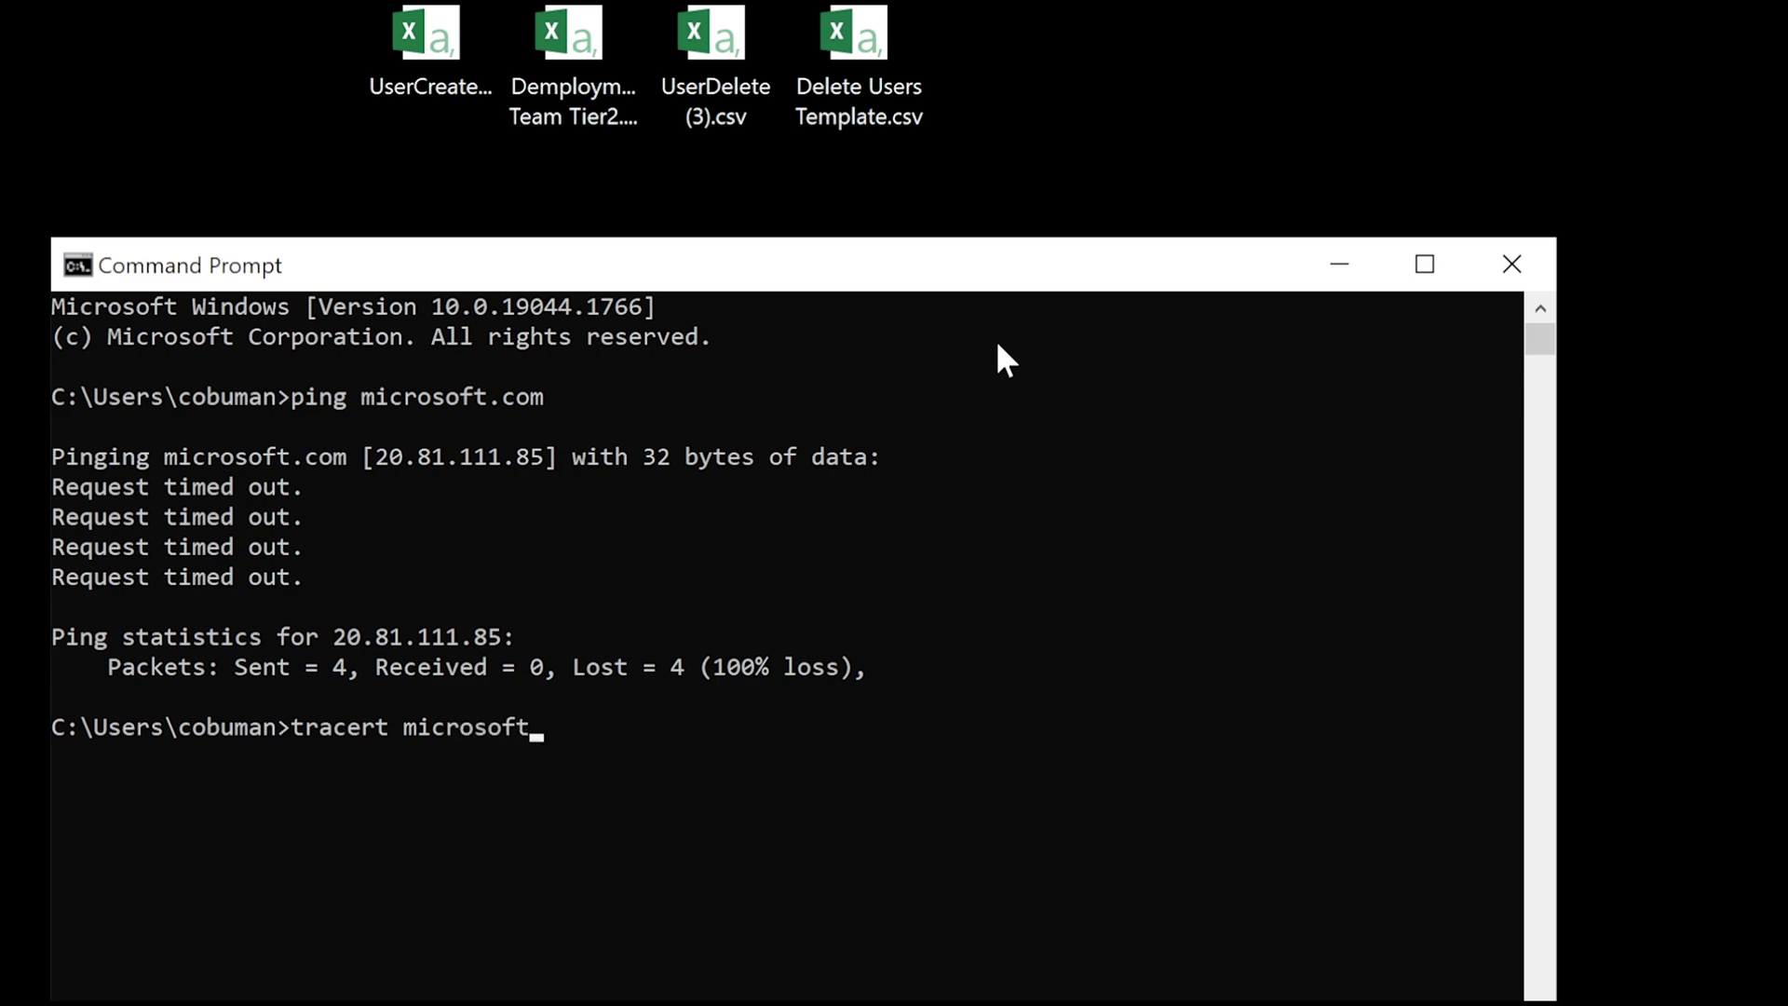
pyautogui.write('.com')
pyautogui.press('Return')
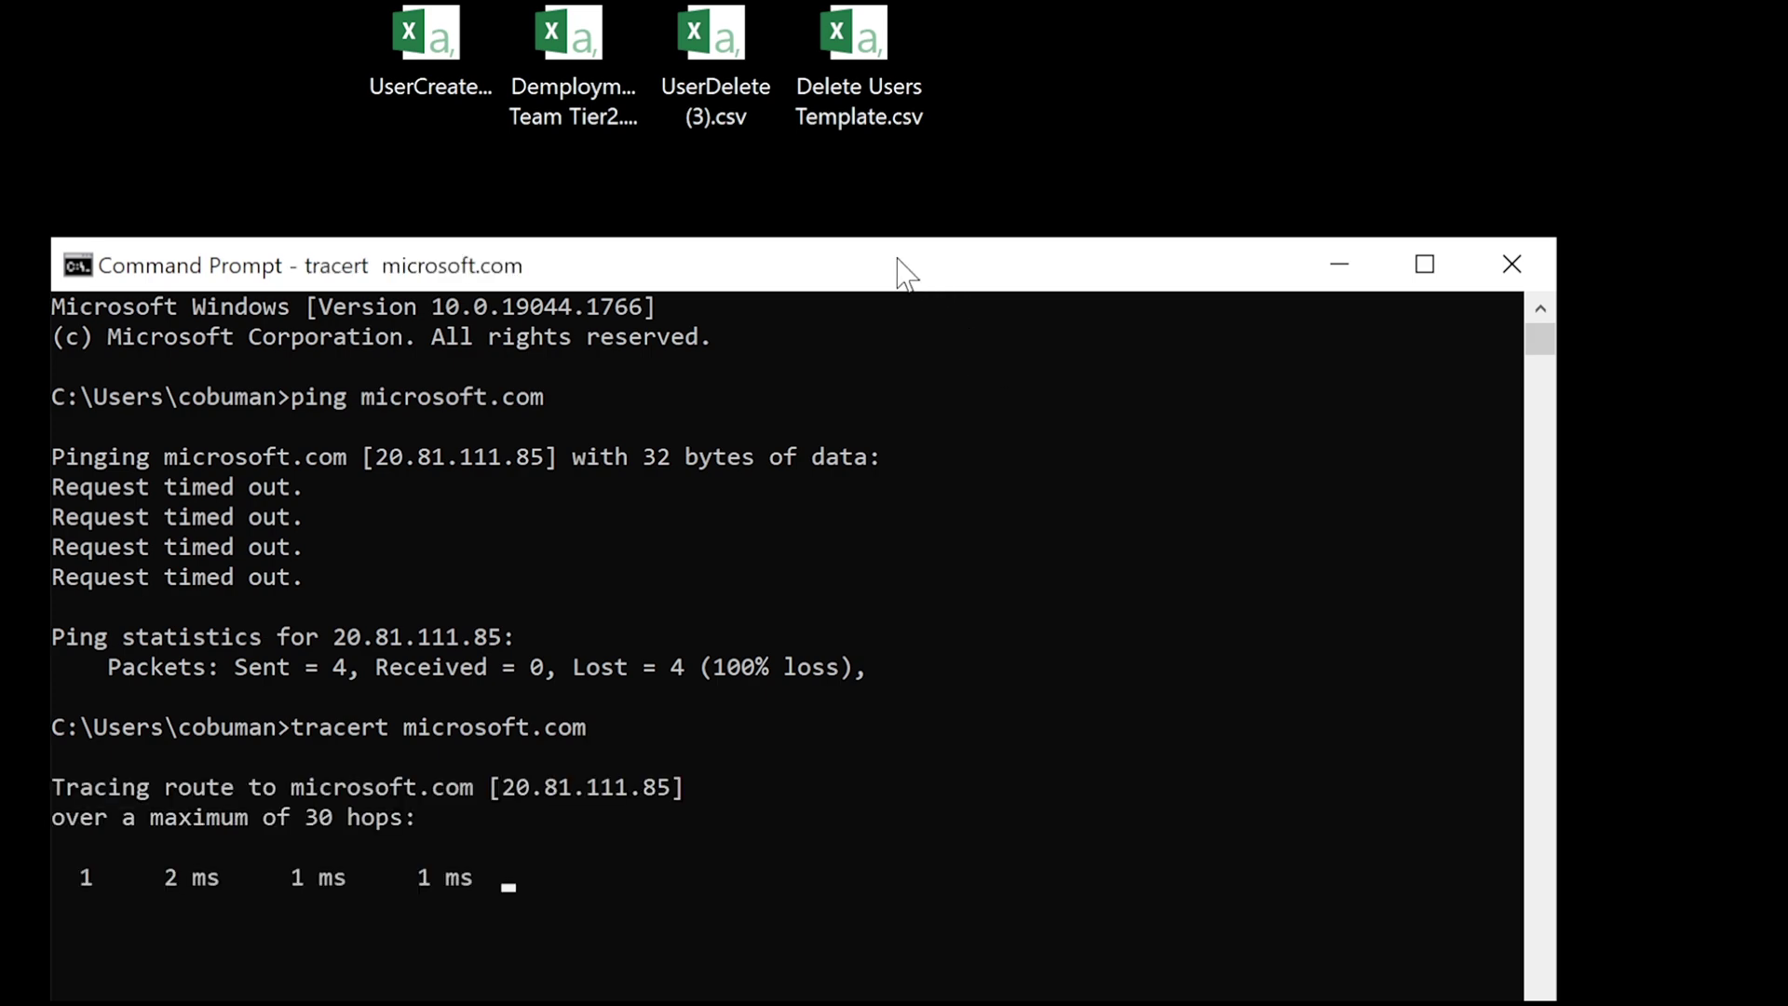
pyautogui.moveTo(897, 263); pyautogui.dragTo(912, 199)
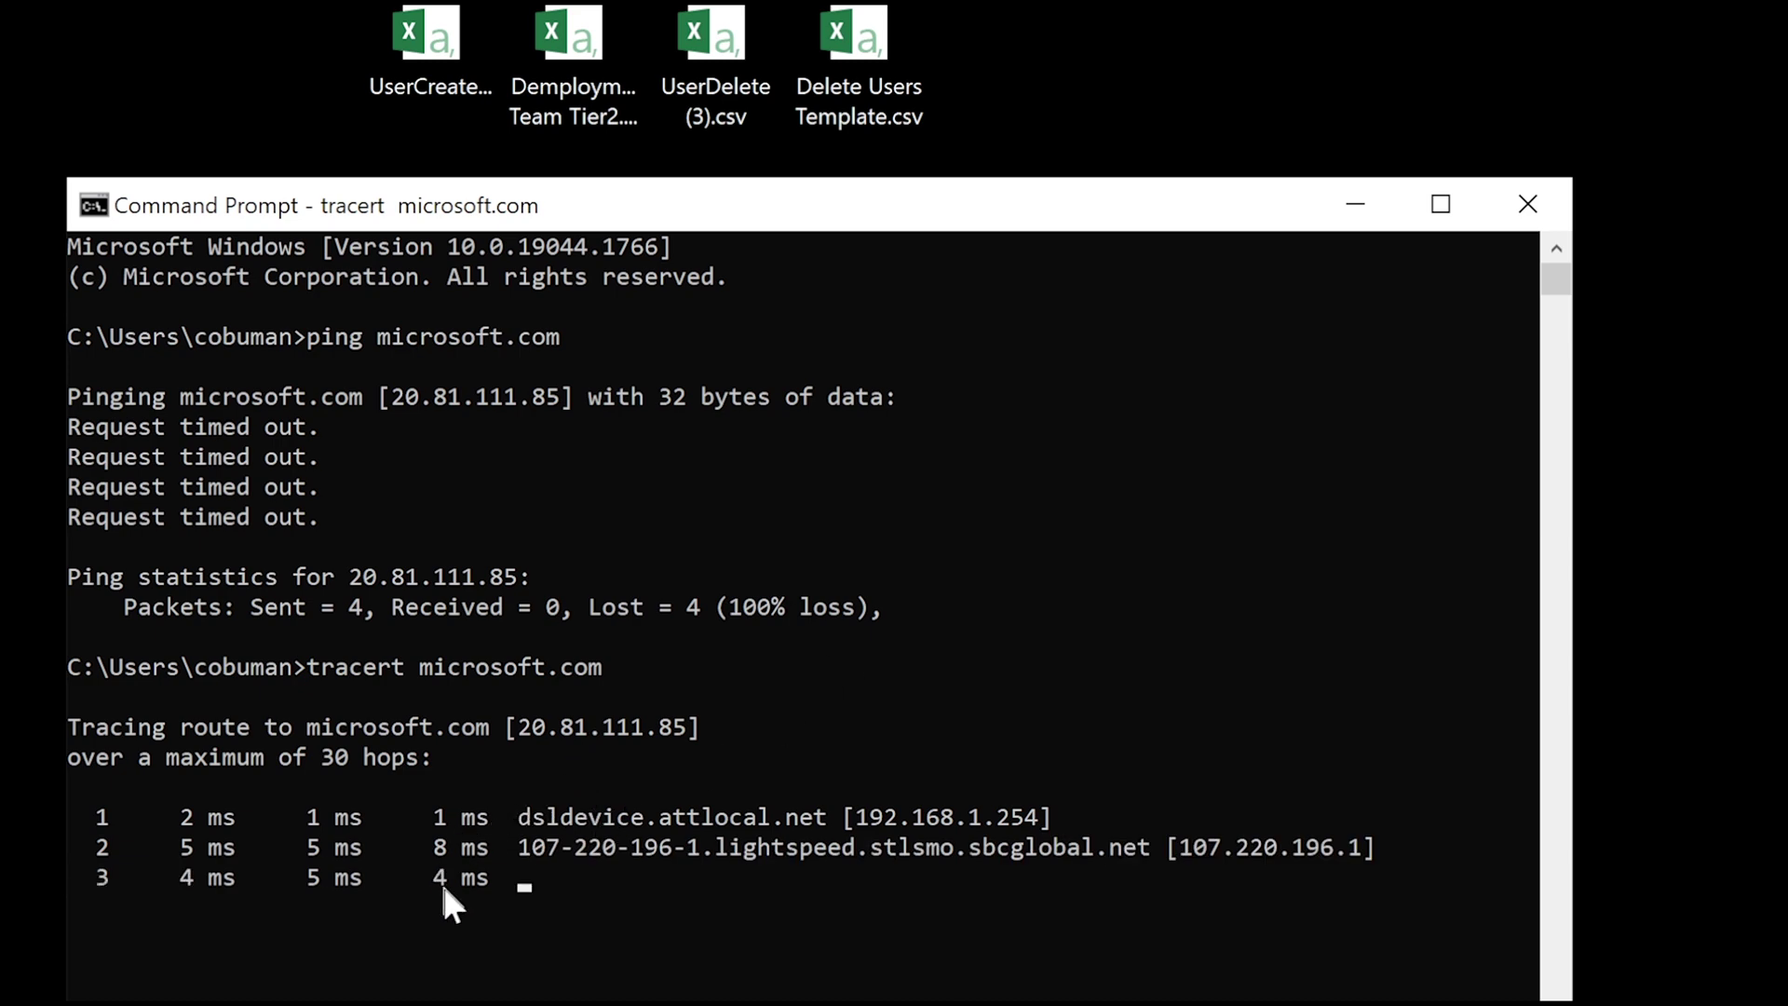
pyautogui.click(437, 822)
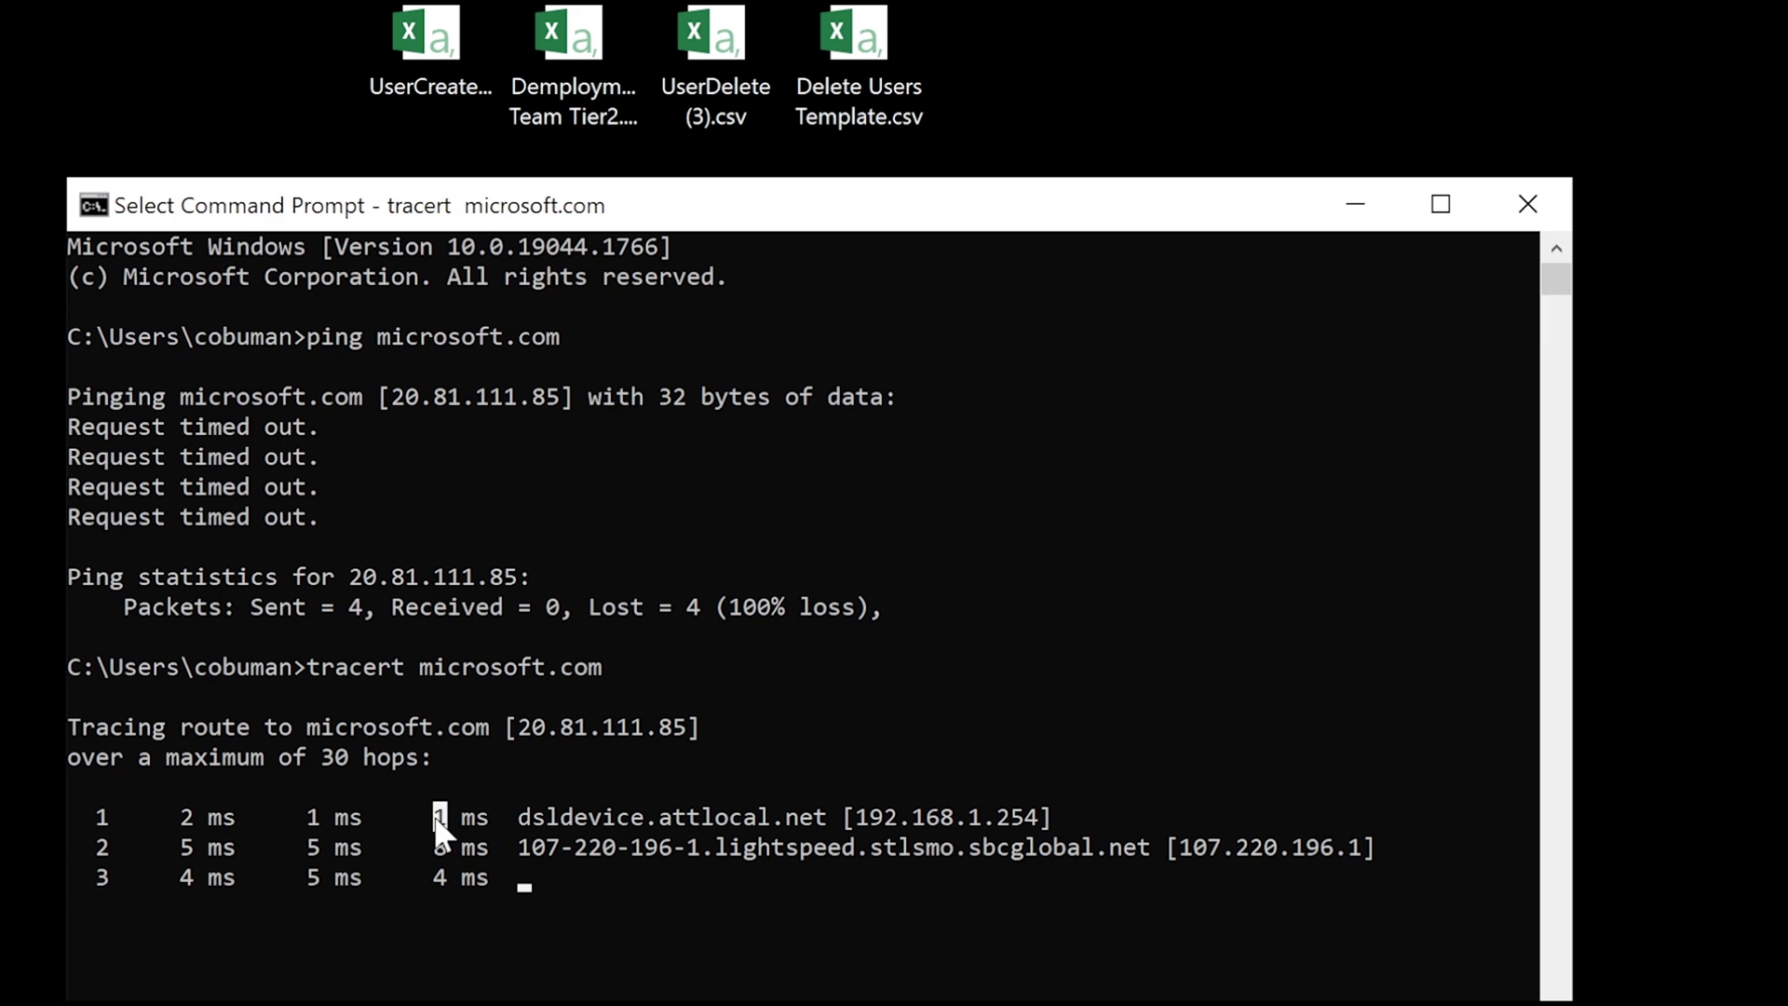
pyautogui.moveTo(449, 842); pyautogui.dragTo(433, 854)
pyautogui.click(455, 846)
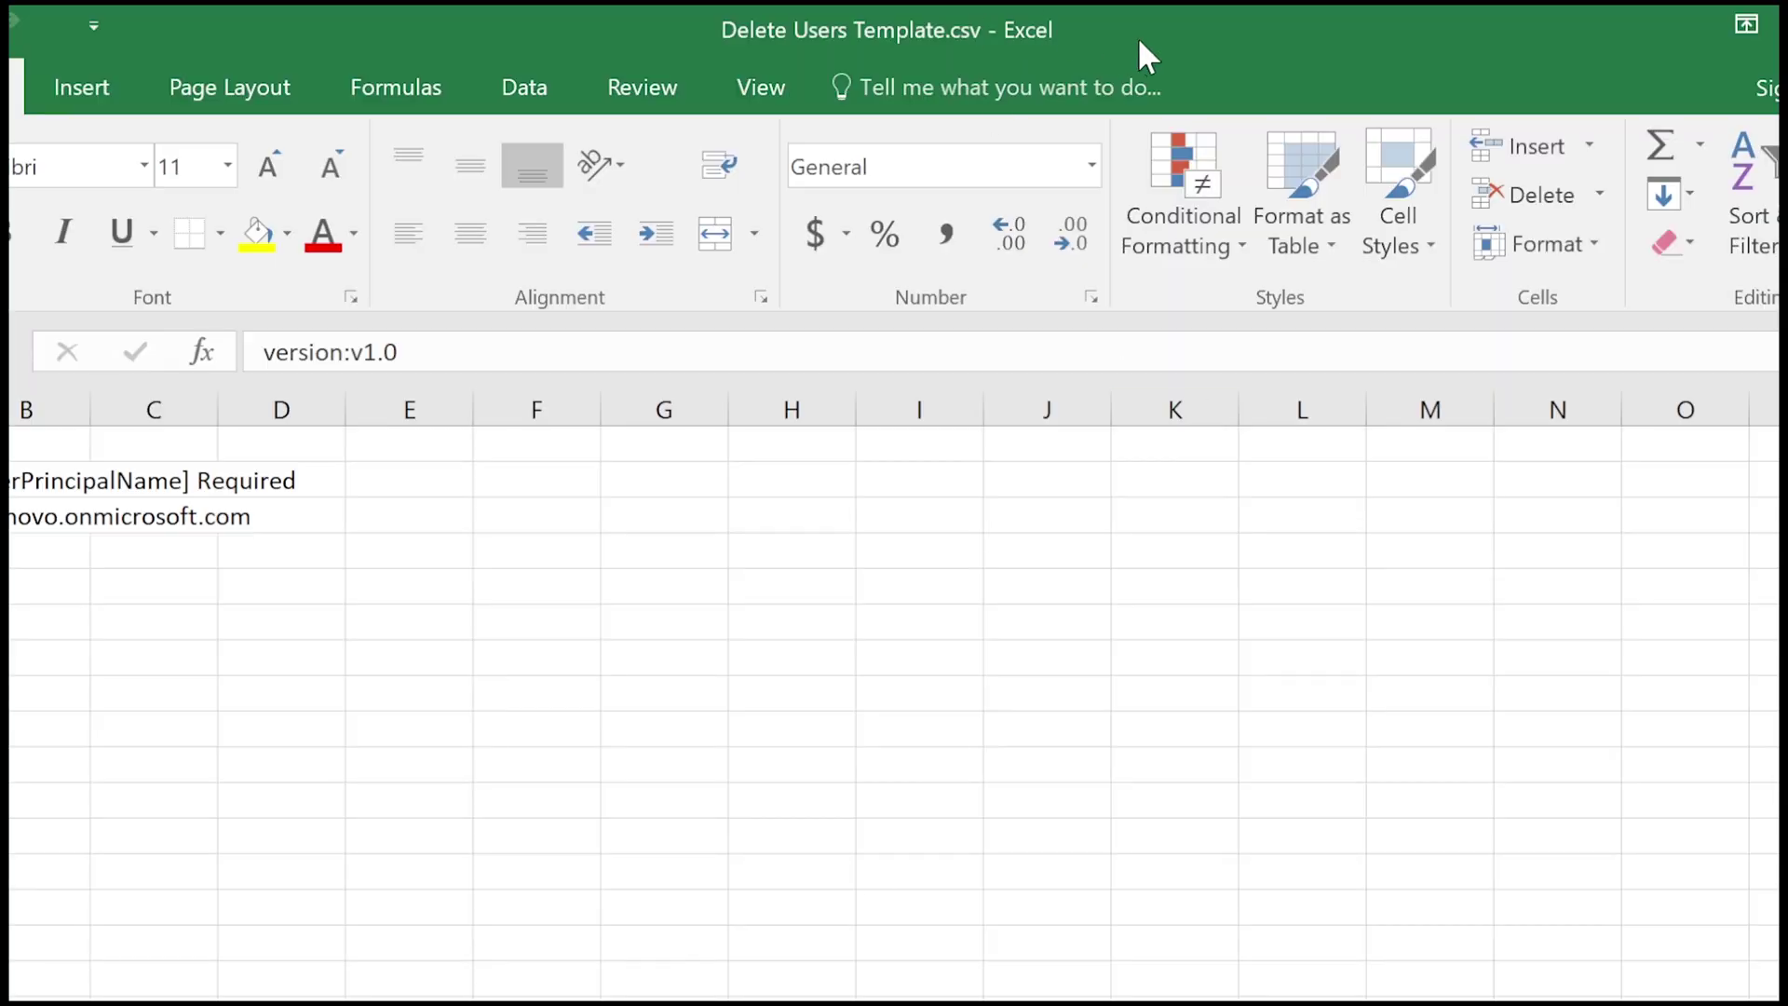
# Step: Move the Delete Users Template.csv Excel window aside and minimize it
pyautogui.moveTo(1137, 47); pyautogui.dragTo(1084, 73)
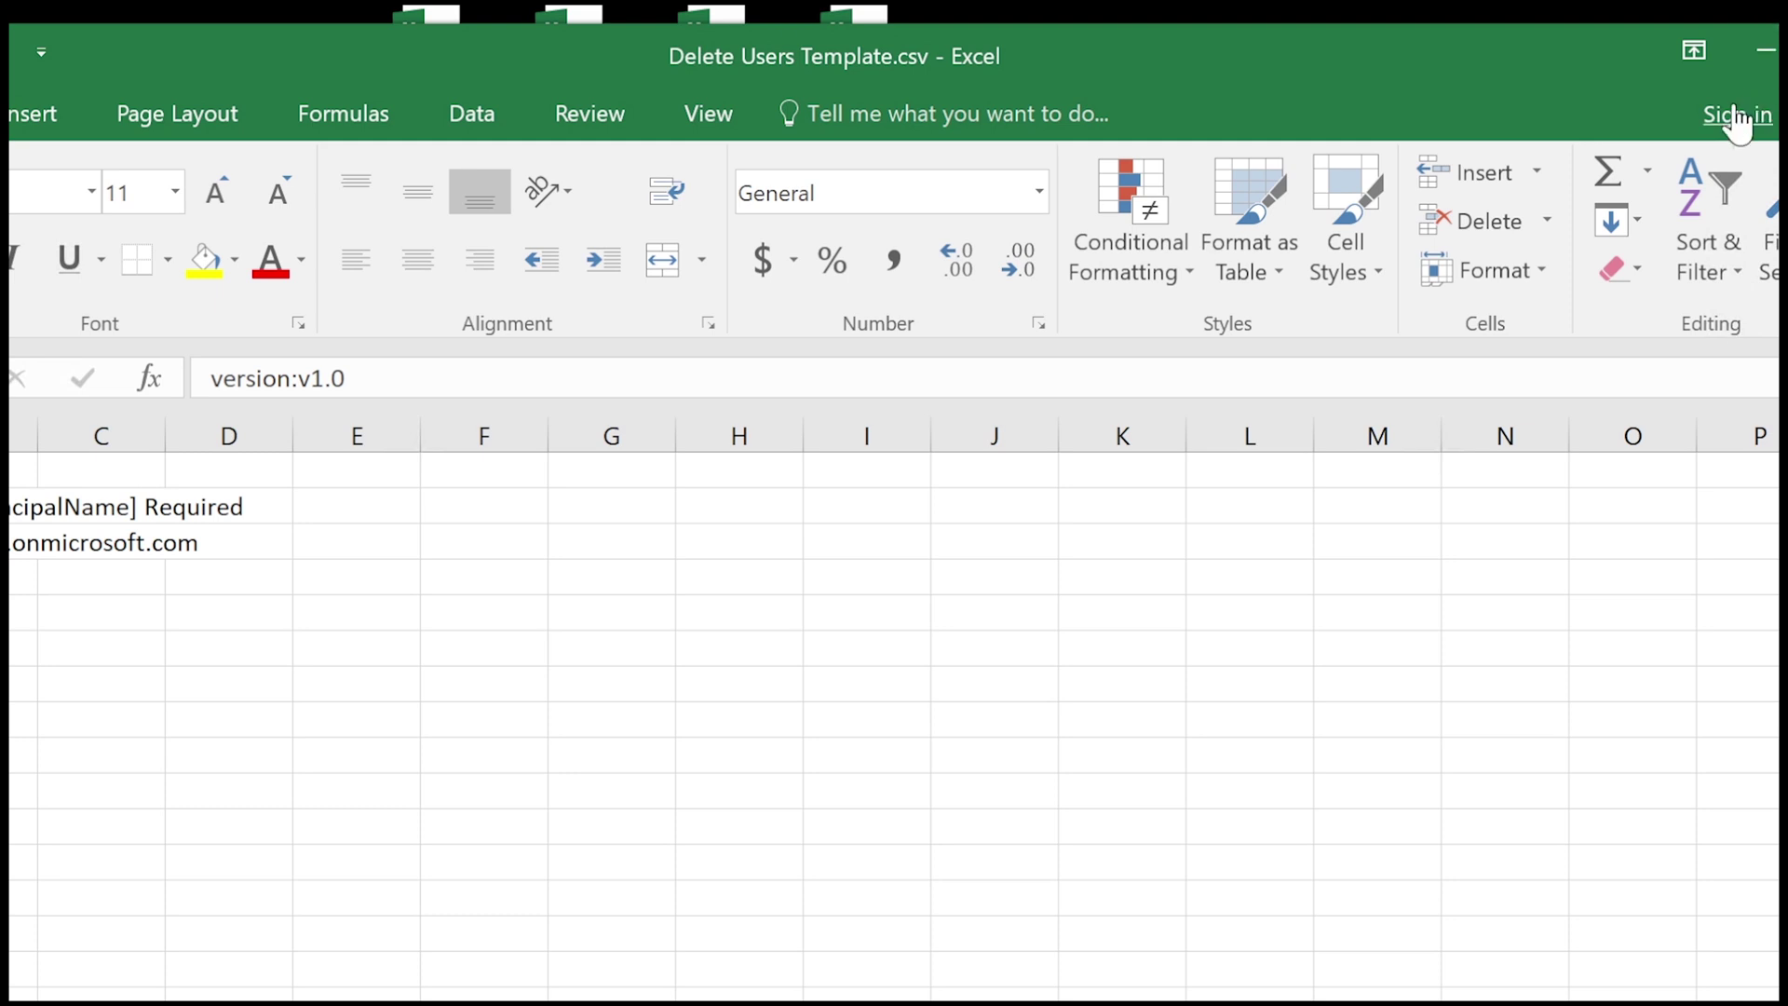
pyautogui.click(1763, 48)
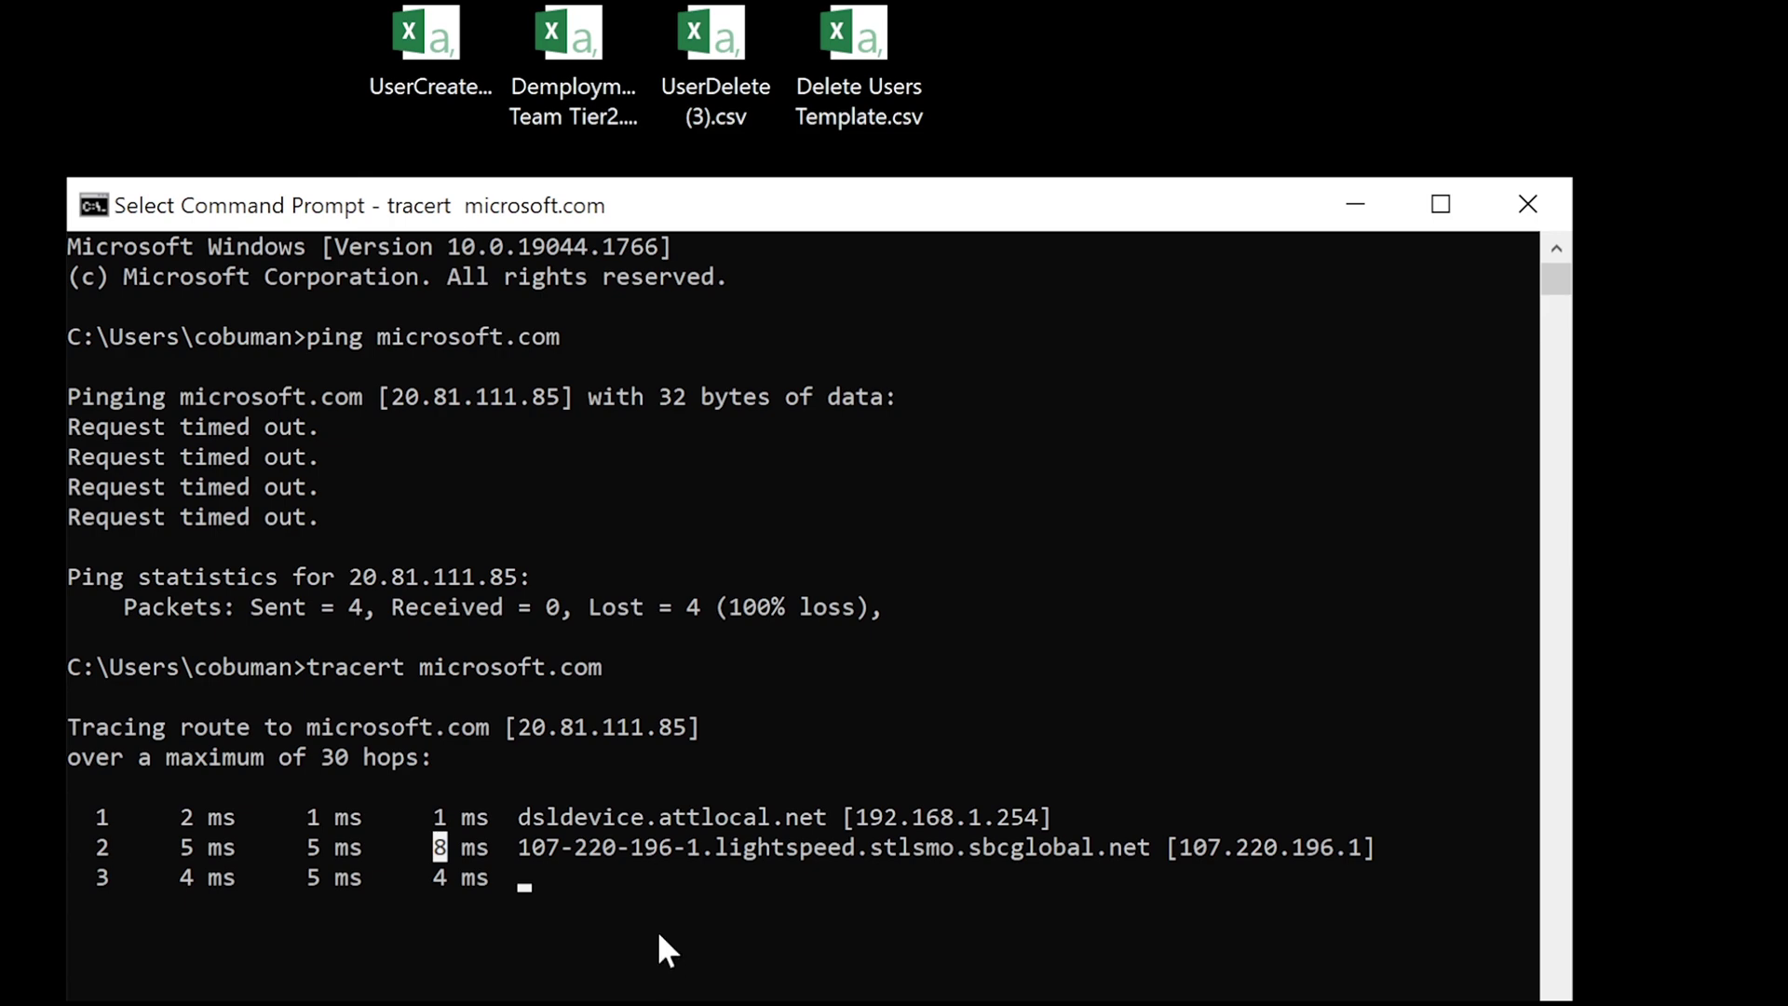
# Step: Reposition the Command Prompt window, then close it
pyautogui.moveTo(966, 207); pyautogui.dragTo(915, 177)
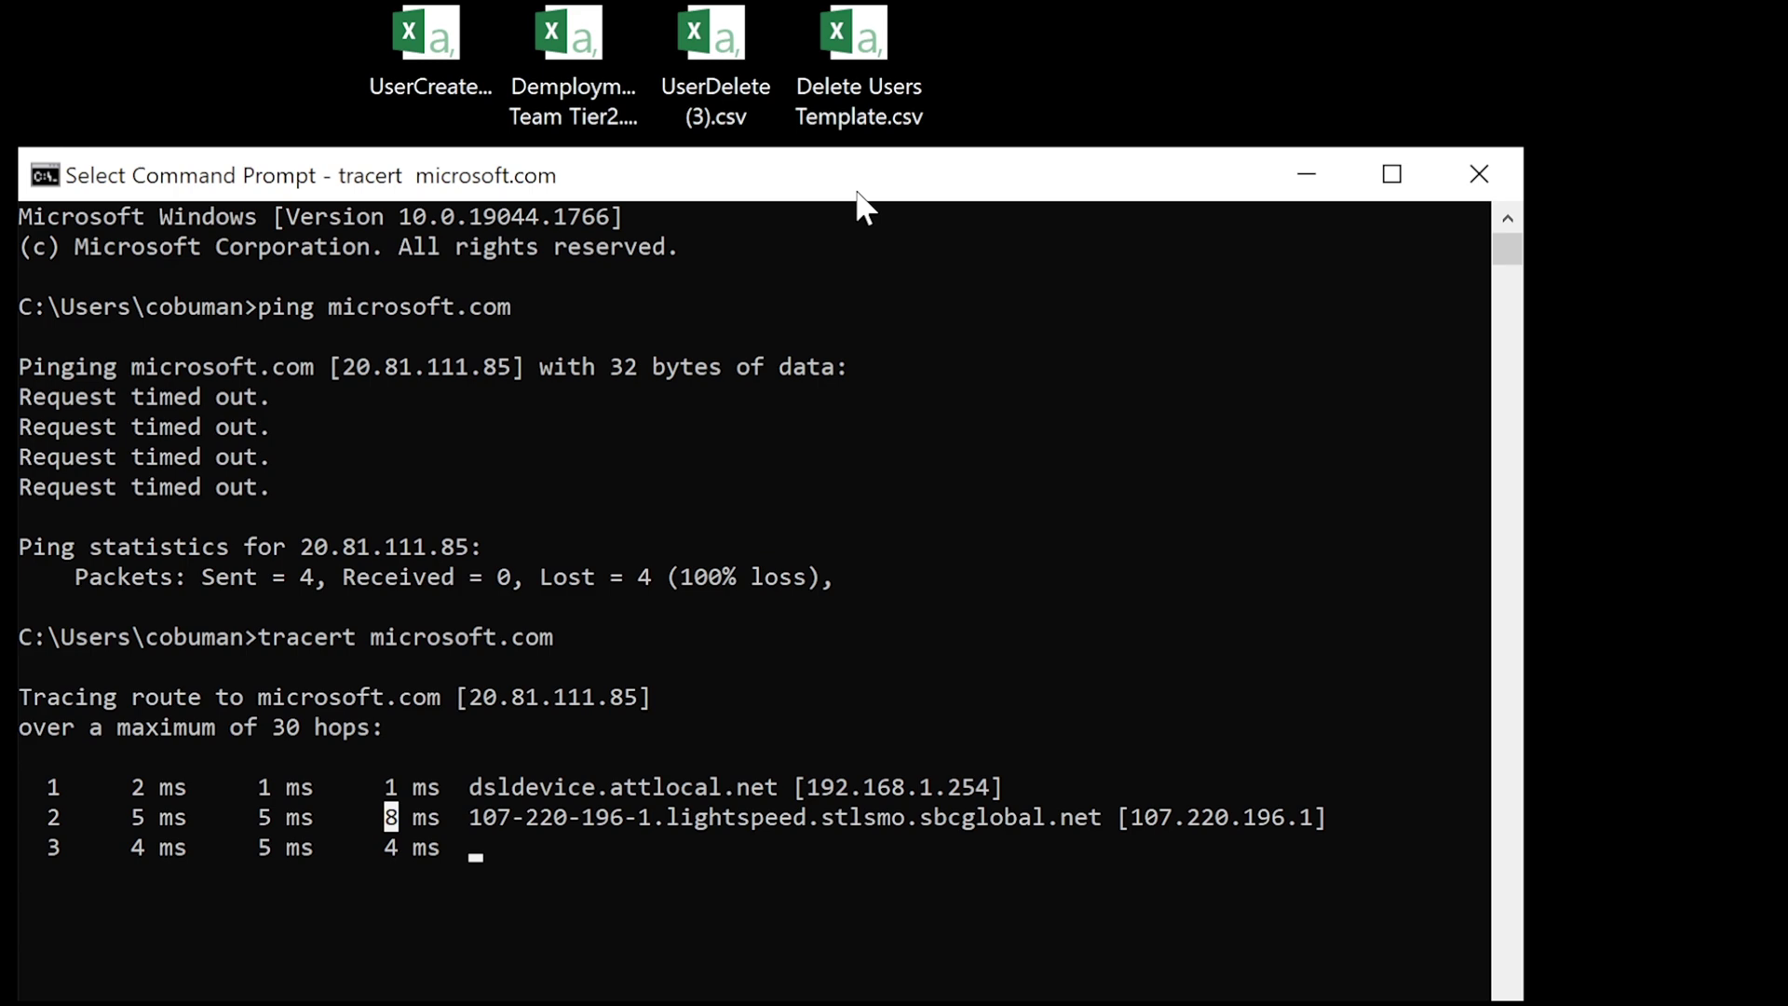
pyautogui.click(1479, 175)
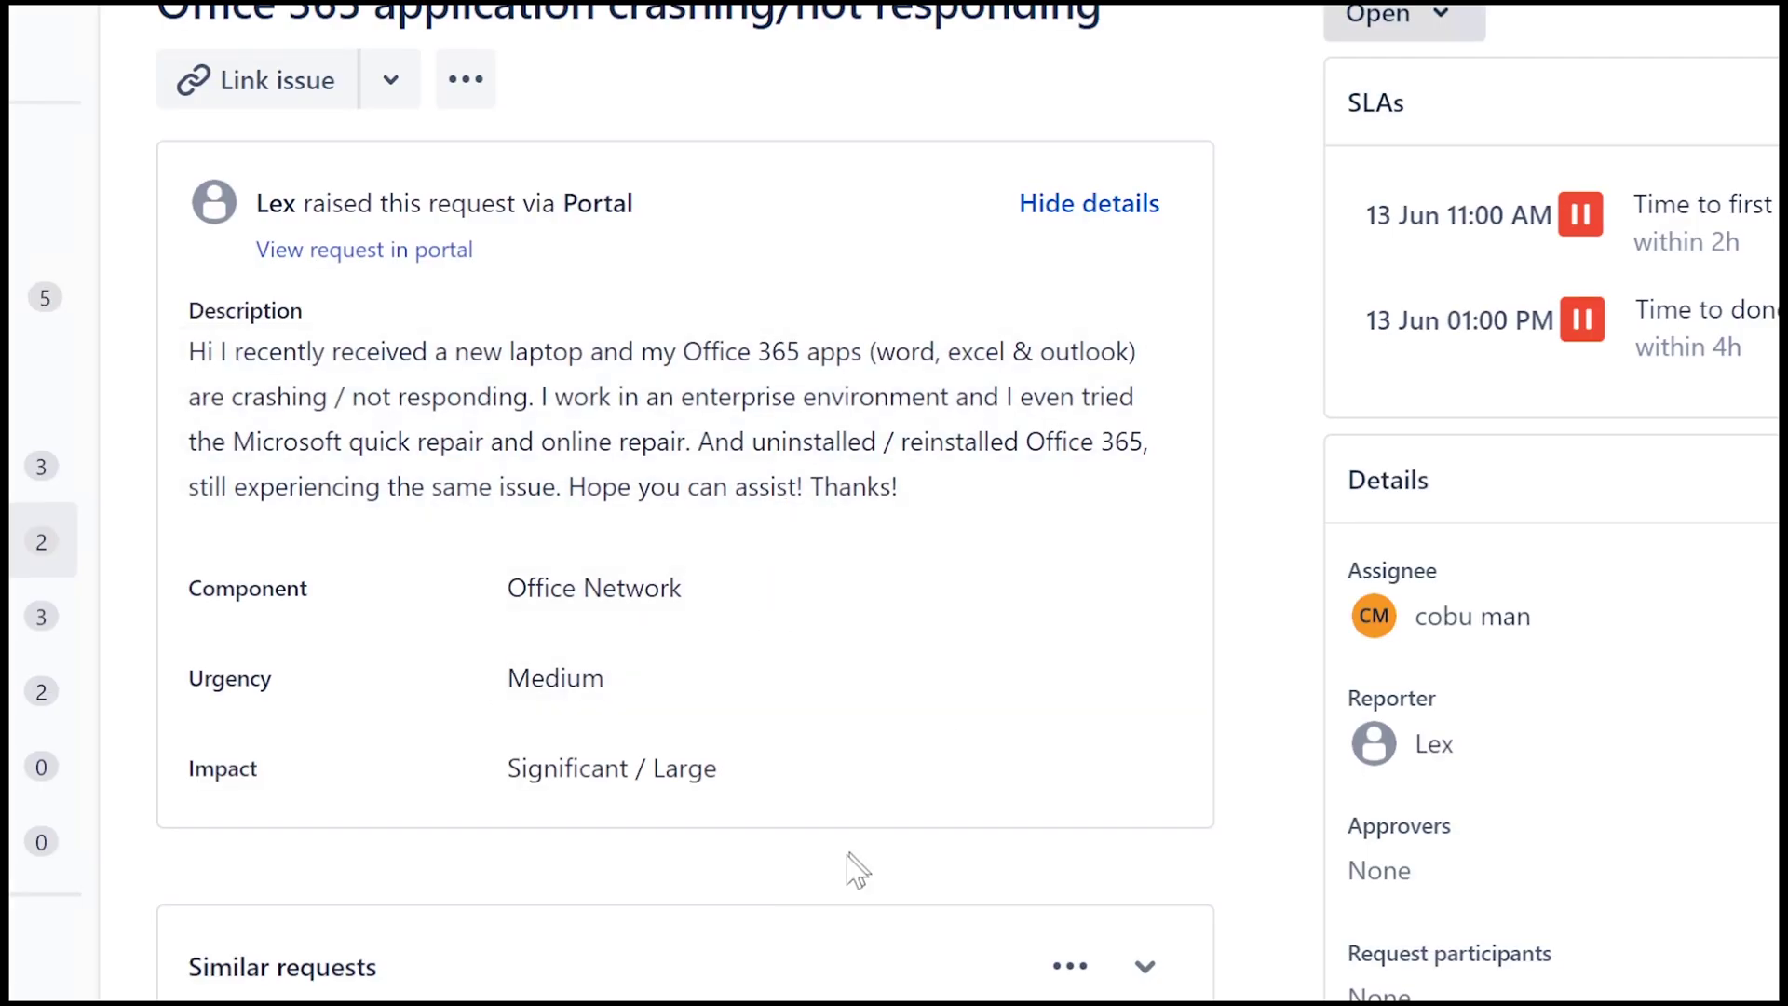
# Step: Begin the customer reply with a greeting, a PC support introduction, and a likely hardware cause
pyautogui.scroll(-3, 685, 503)
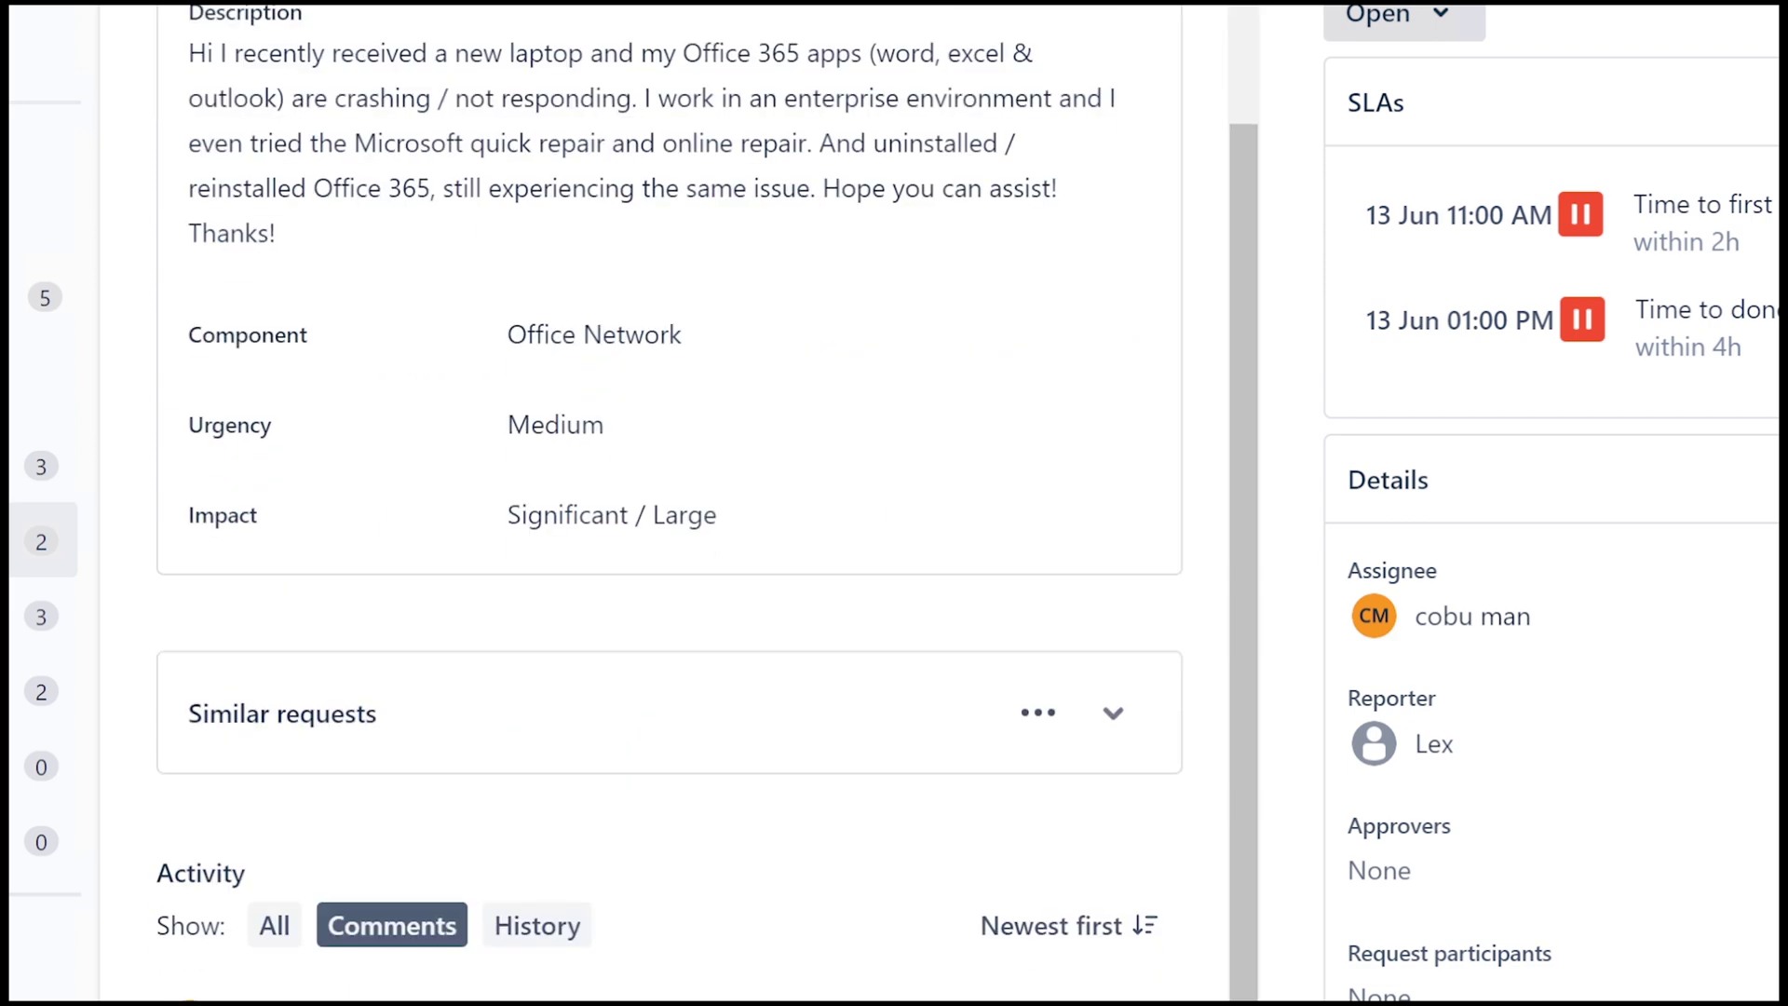
pyautogui.write('Hello,')
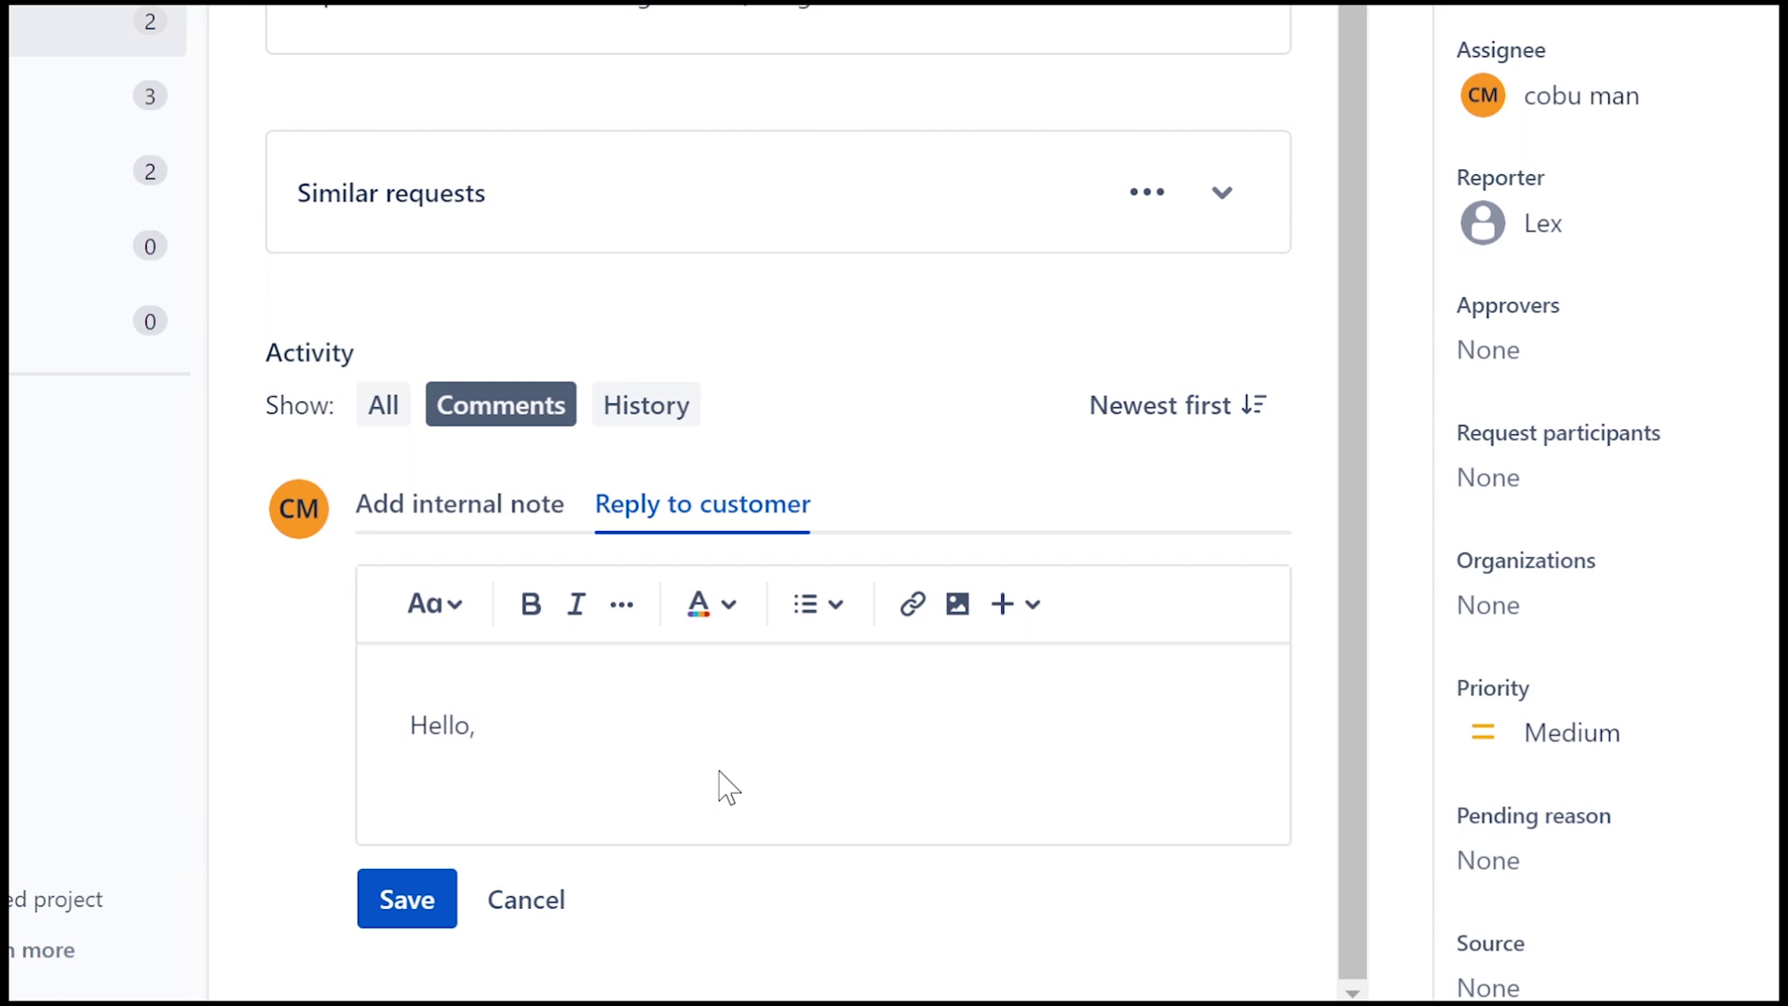
pyautogui.write('this is Ervin with Pcc')
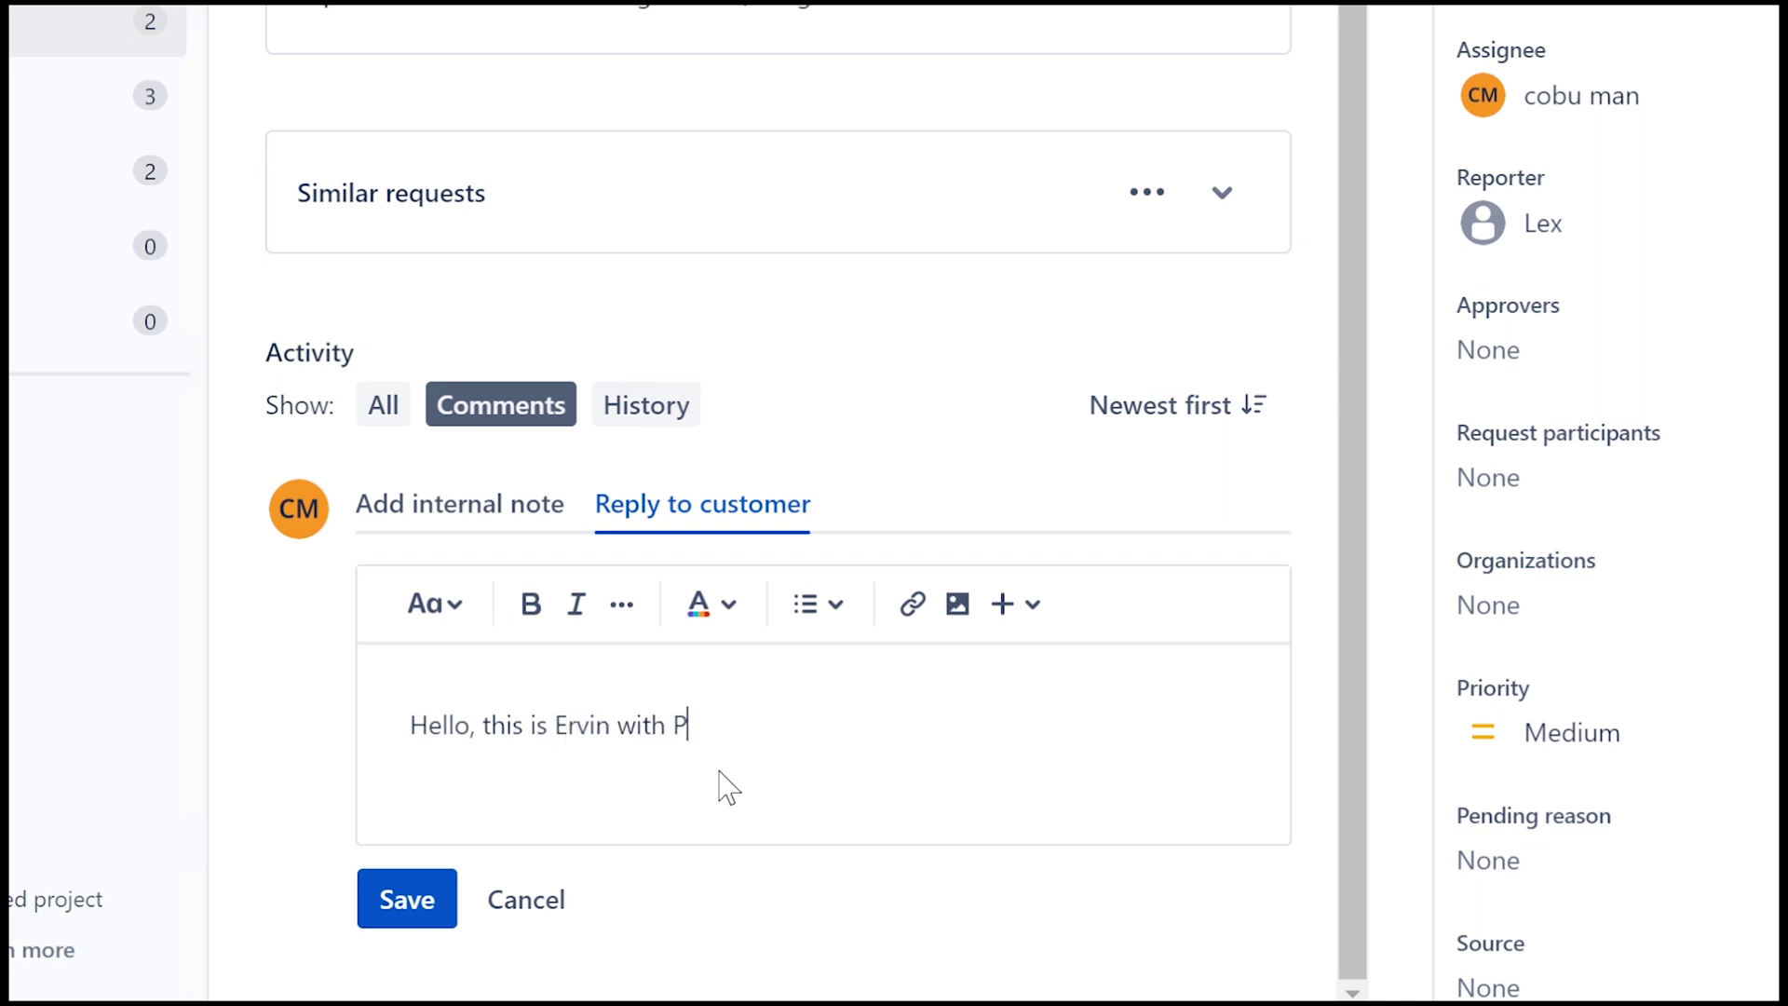
pyautogui.press('BackSpace')
pyautogui.press('BackSpace')
pyautogui.write('C support. This')
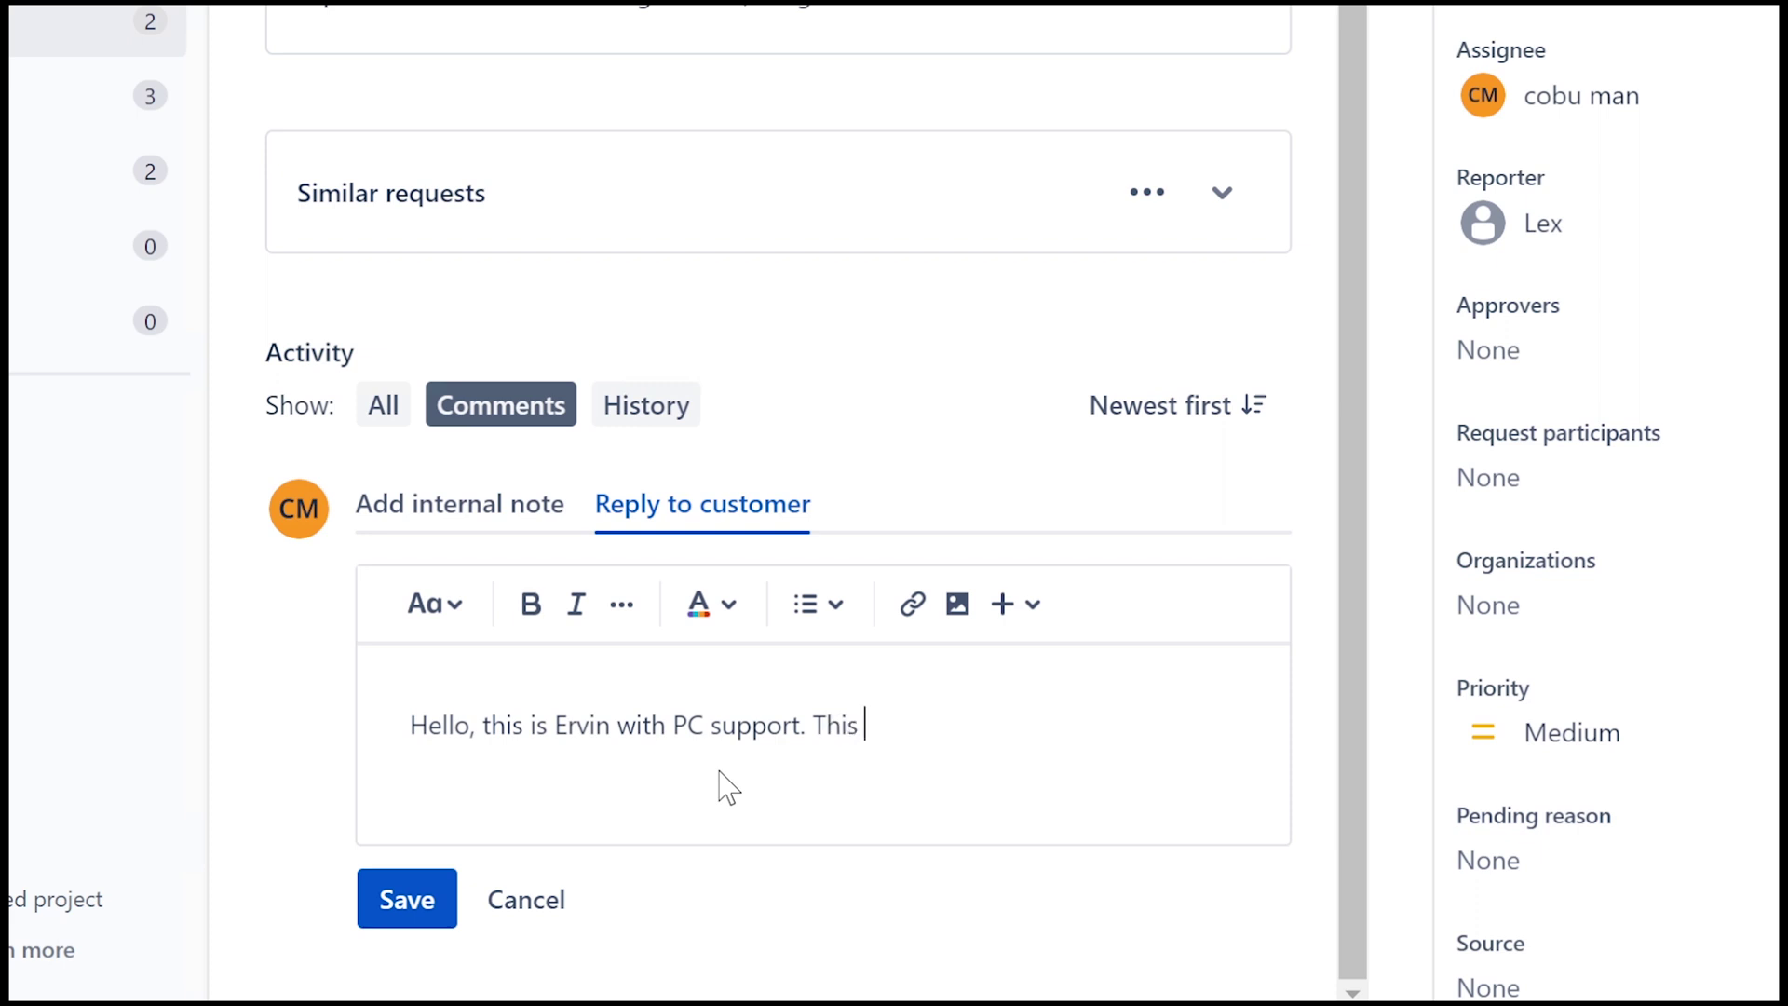
pyautogui.press('BackSpace')
pyautogui.press('BackSpace')
pyautogui.press('BackSpace')
pyautogui.press('BackSpace')
pyautogui.press('BackSpace')
pyautogui.write('I have your ticke')
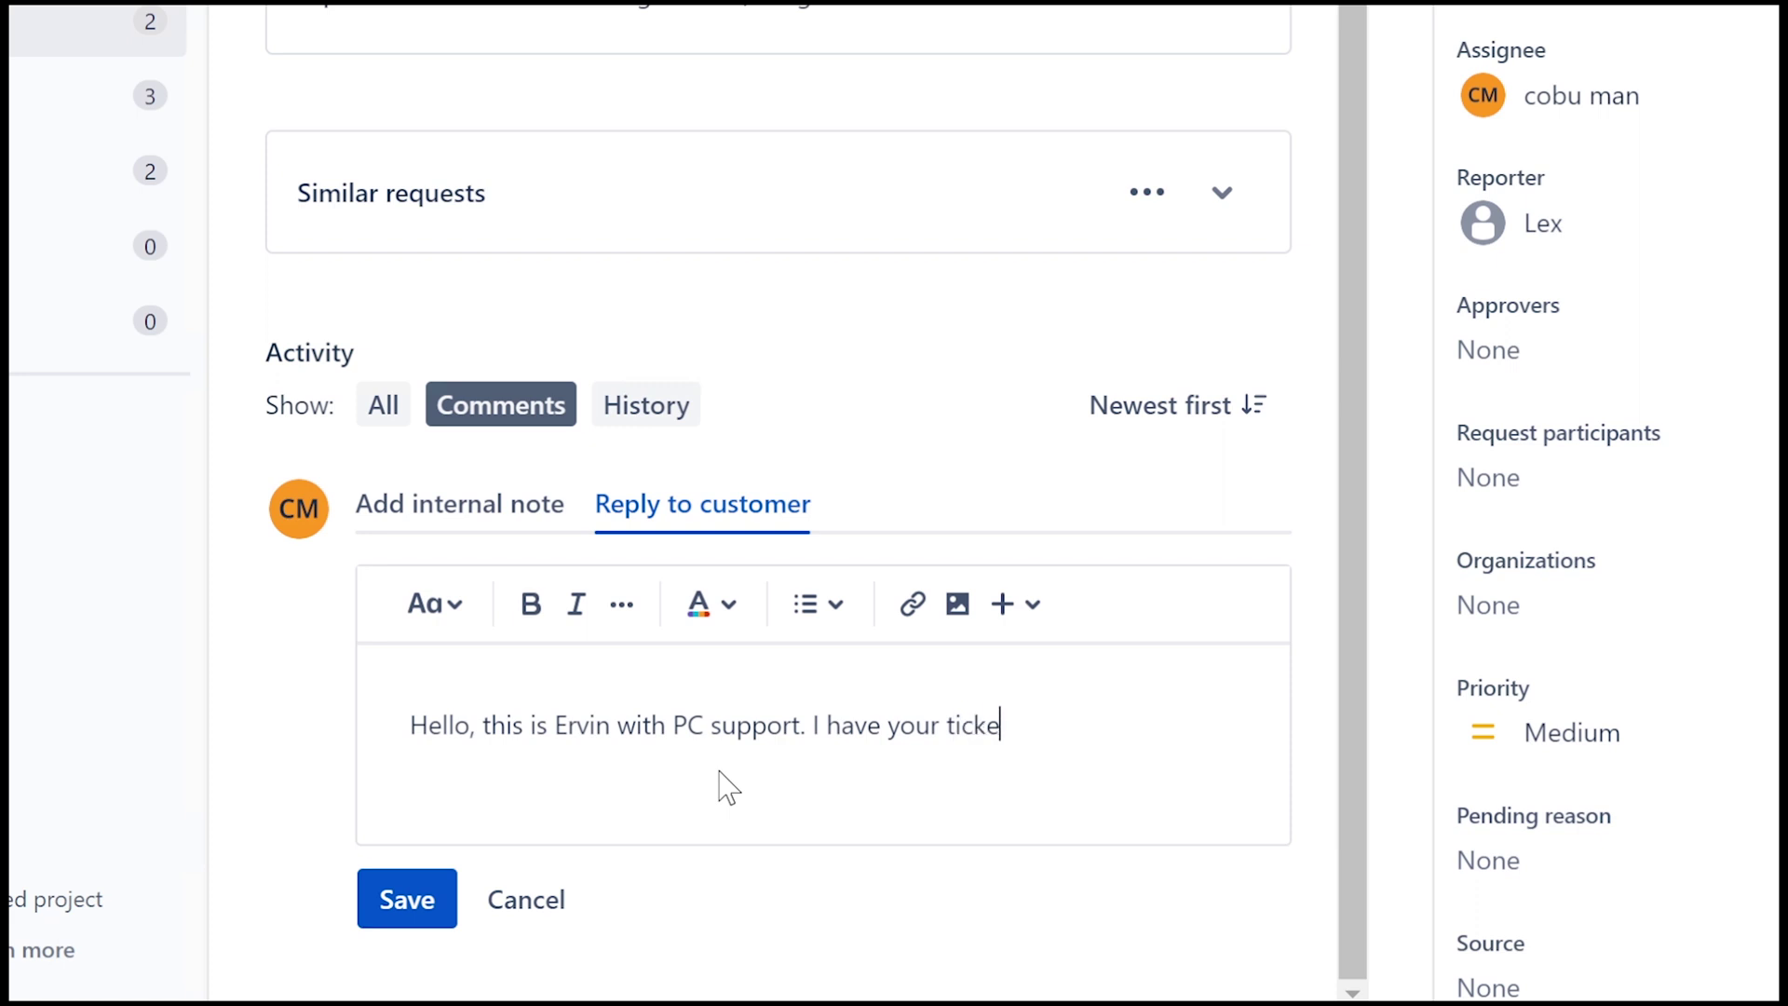
pyautogui.write('t about office')
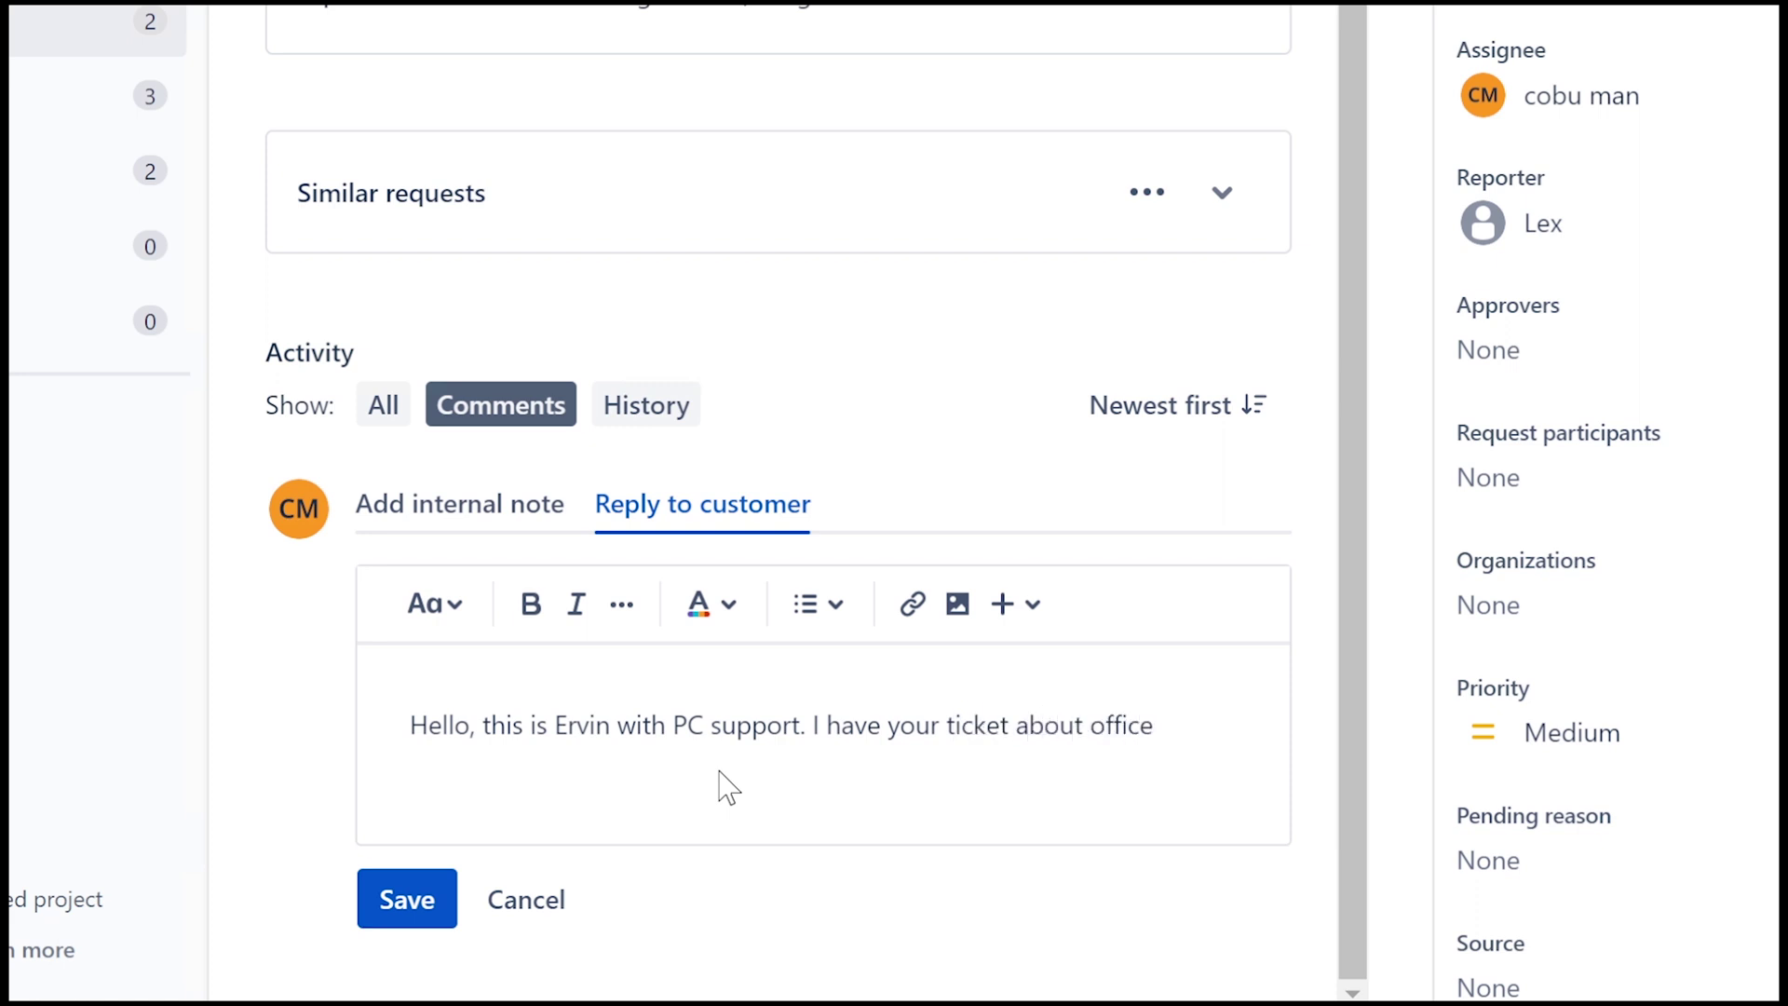
pyautogui.write(' 365 crashing. I think ')
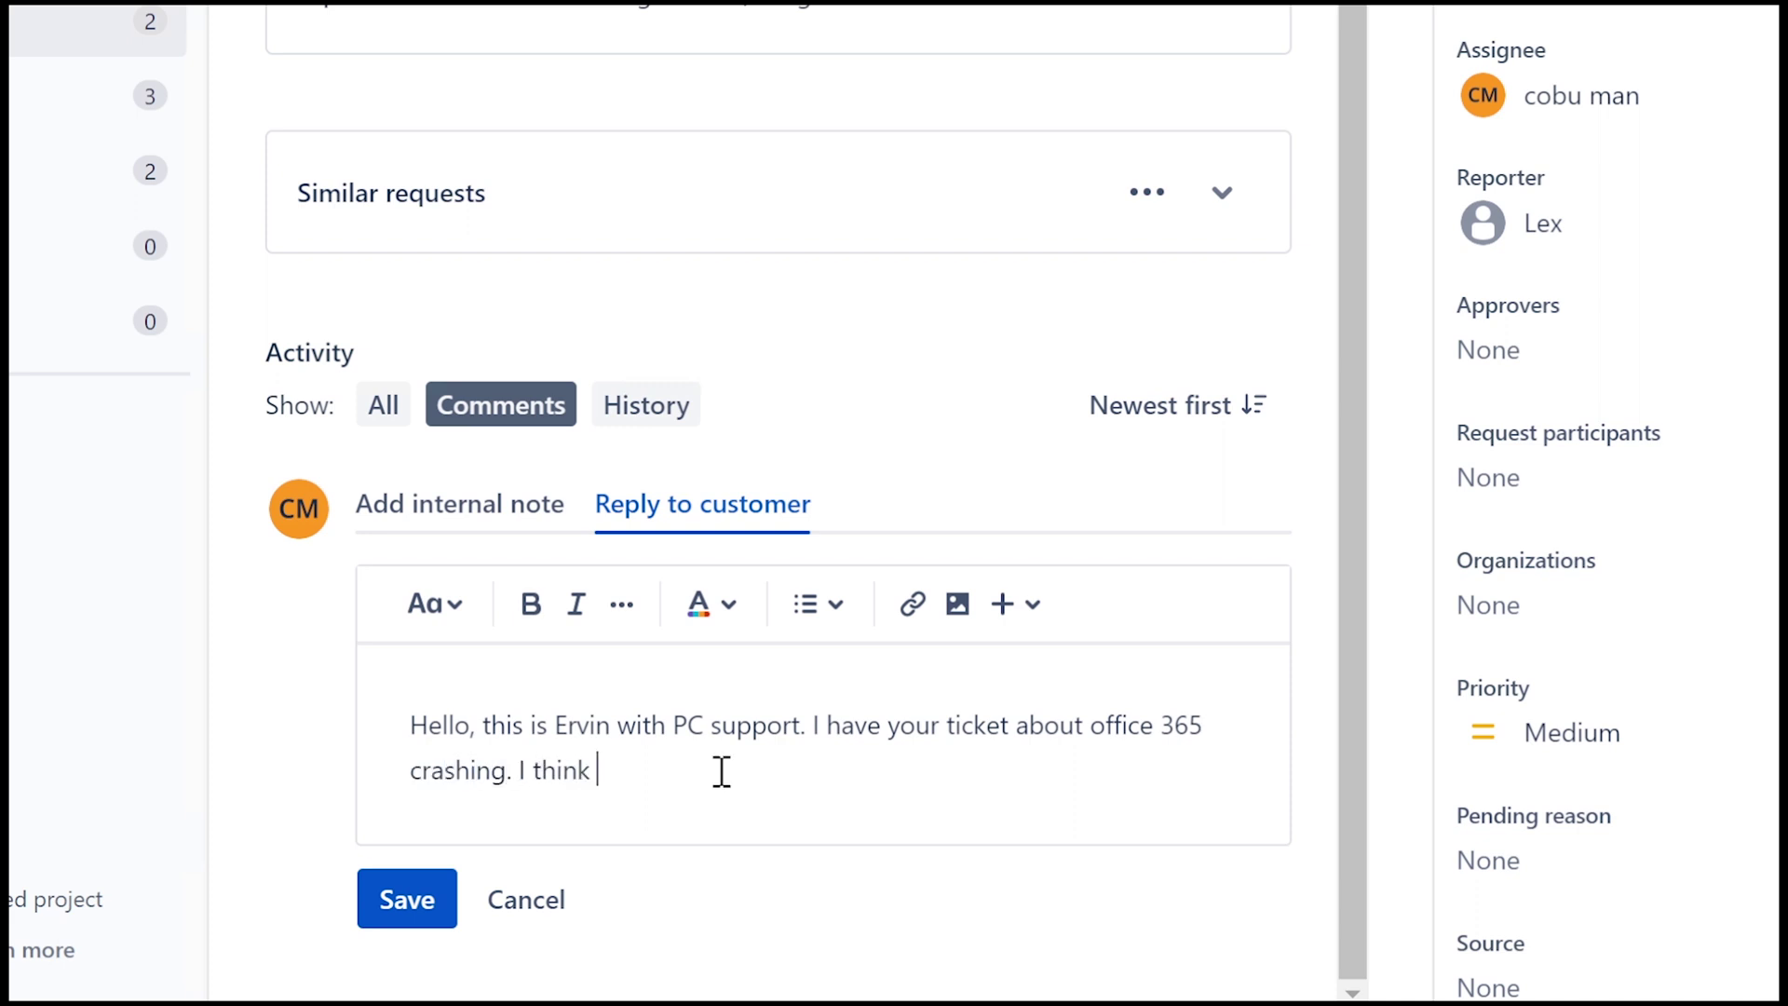
pyautogui.write("it's more likely relat")
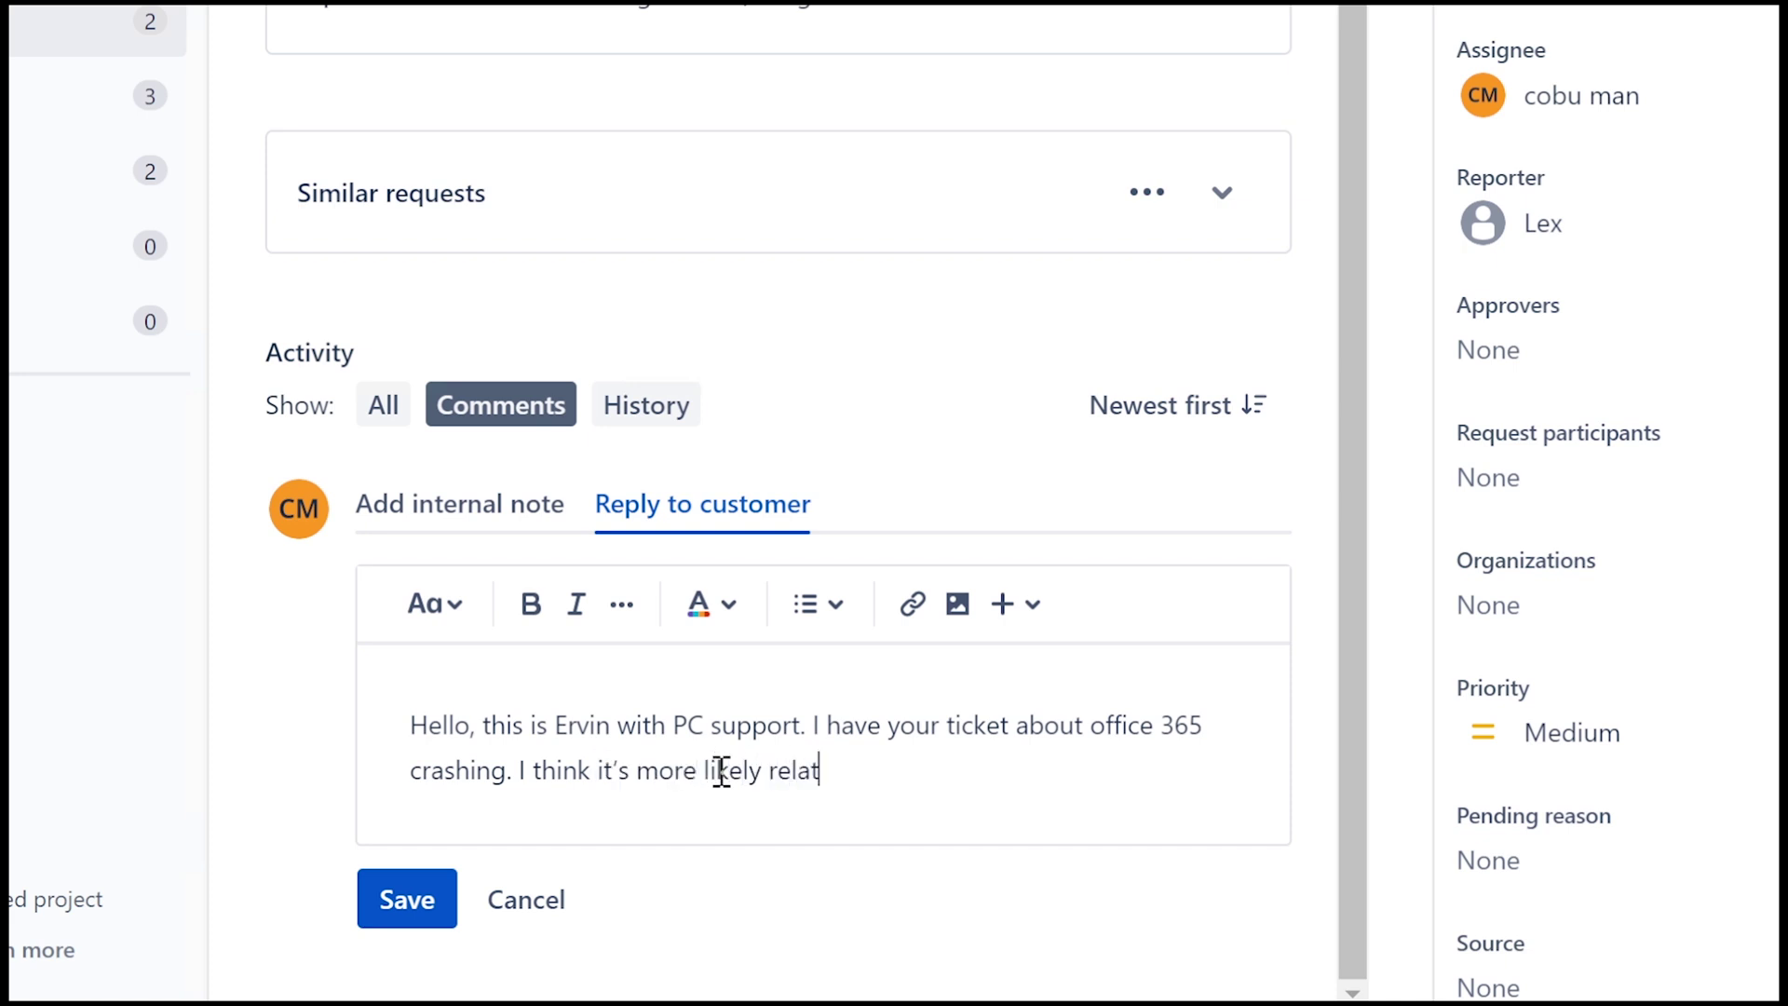
pyautogui.write('ed to your laptop ')
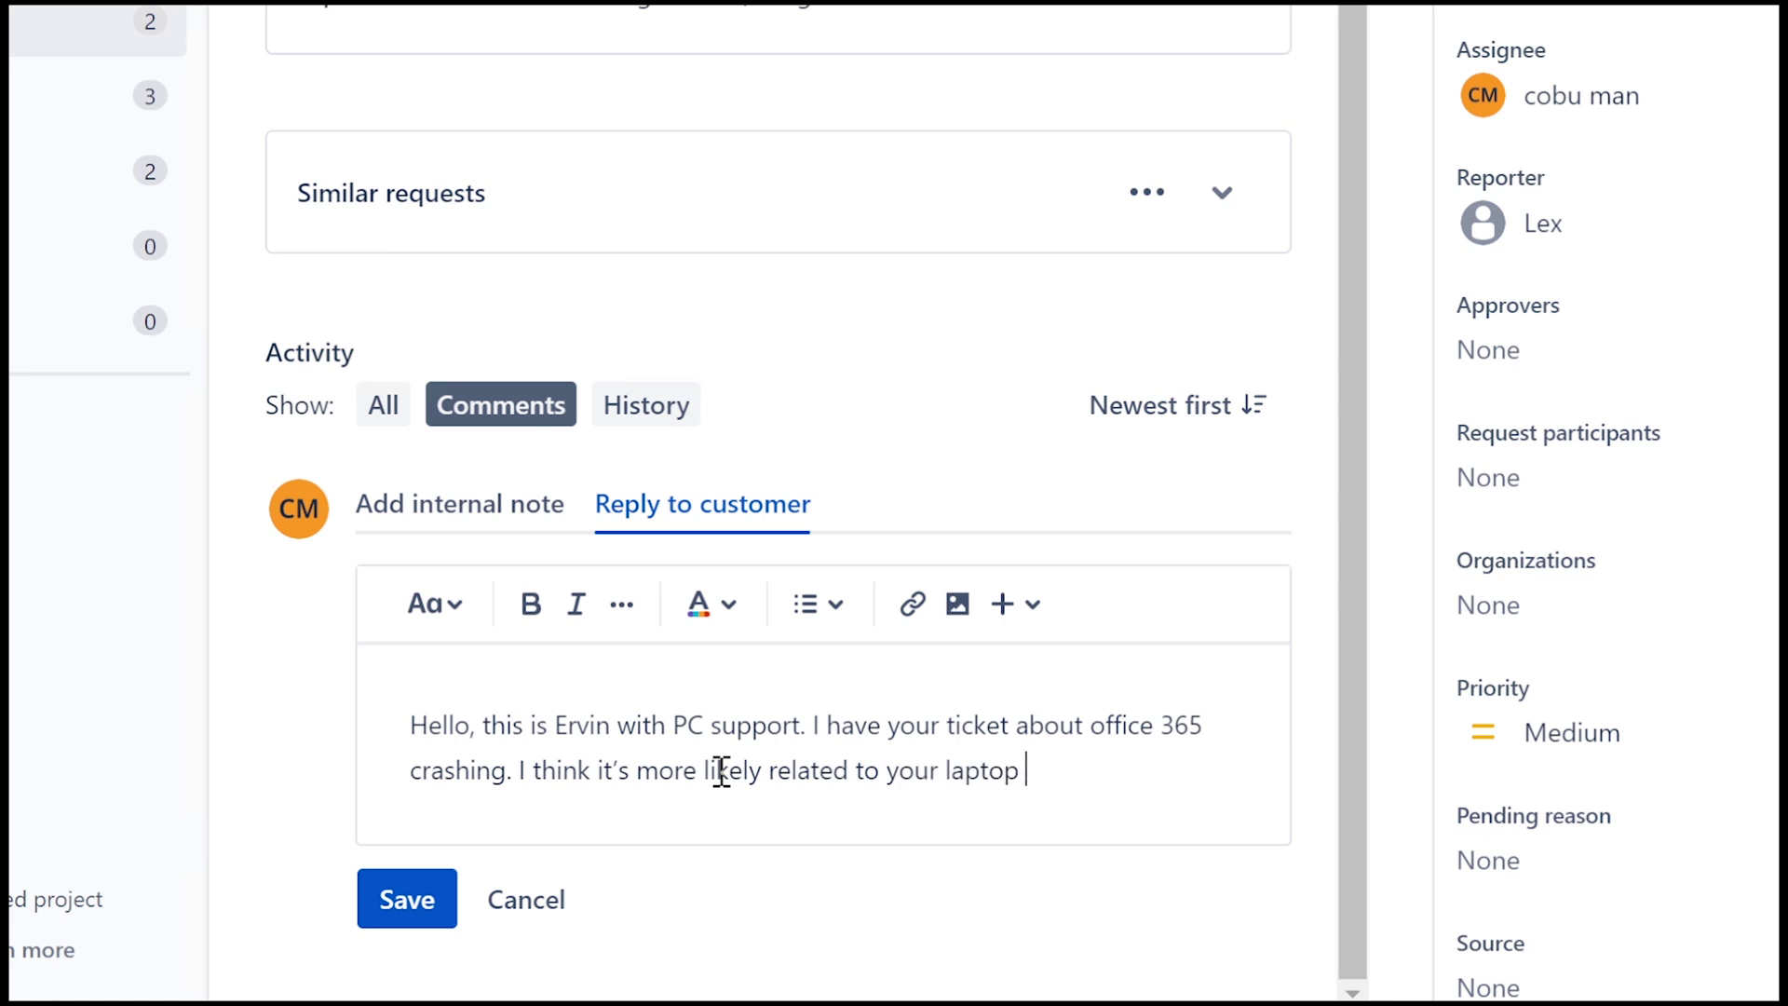
pyautogui.write('hardware. Please')
# Step: Ask them to check Event Viewer System Logs for Critical errors, note possible connection issue, sign off
pyautogui.press('BackSpace')
pyautogui.press('BackSpace')
pyautogui.write('s')
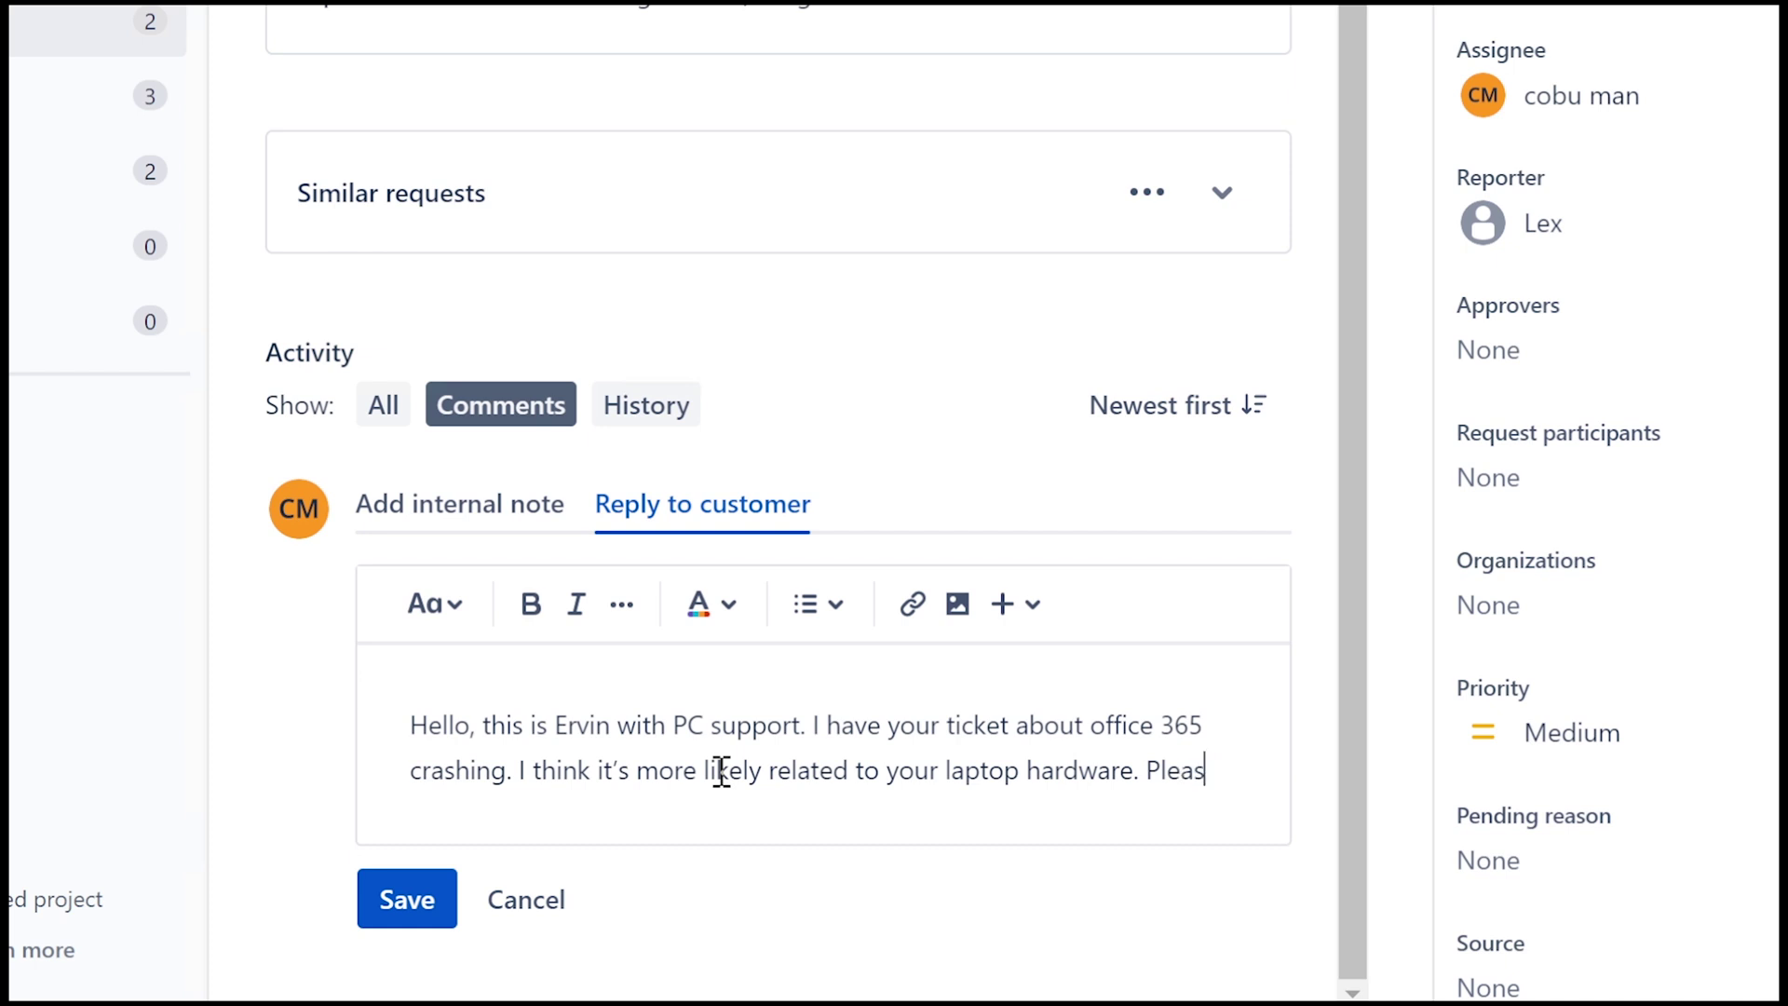
pyautogui.write('e check your')
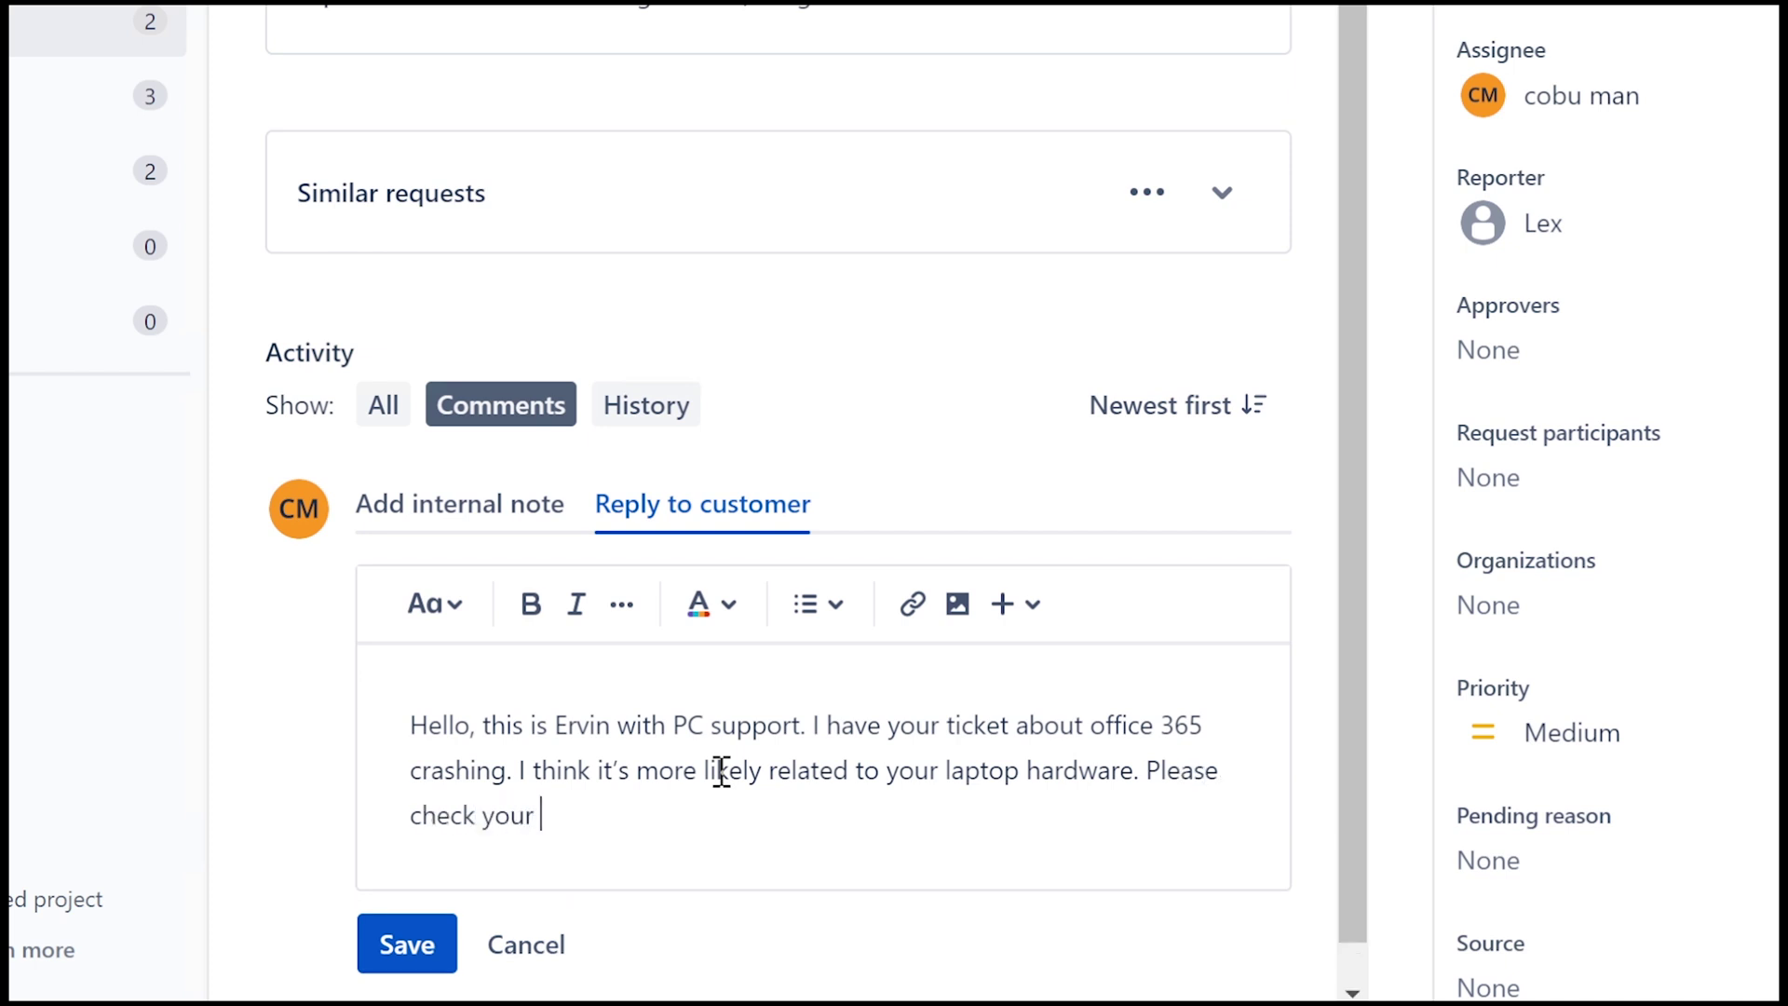
pyautogui.write(' Even Vie')
pyautogui.press('BackSpace')
pyautogui.press('BackSpace')
pyautogui.press('BackSpace')
pyautogui.press('BackSpace')
pyautogui.press('BackSpace')
pyautogui.write('nt')
pyautogui.press('BackSpace')
pyautogui.press('BackSpace')
pyautogui.write('nt Vie')
pyautogui.write('wer ')
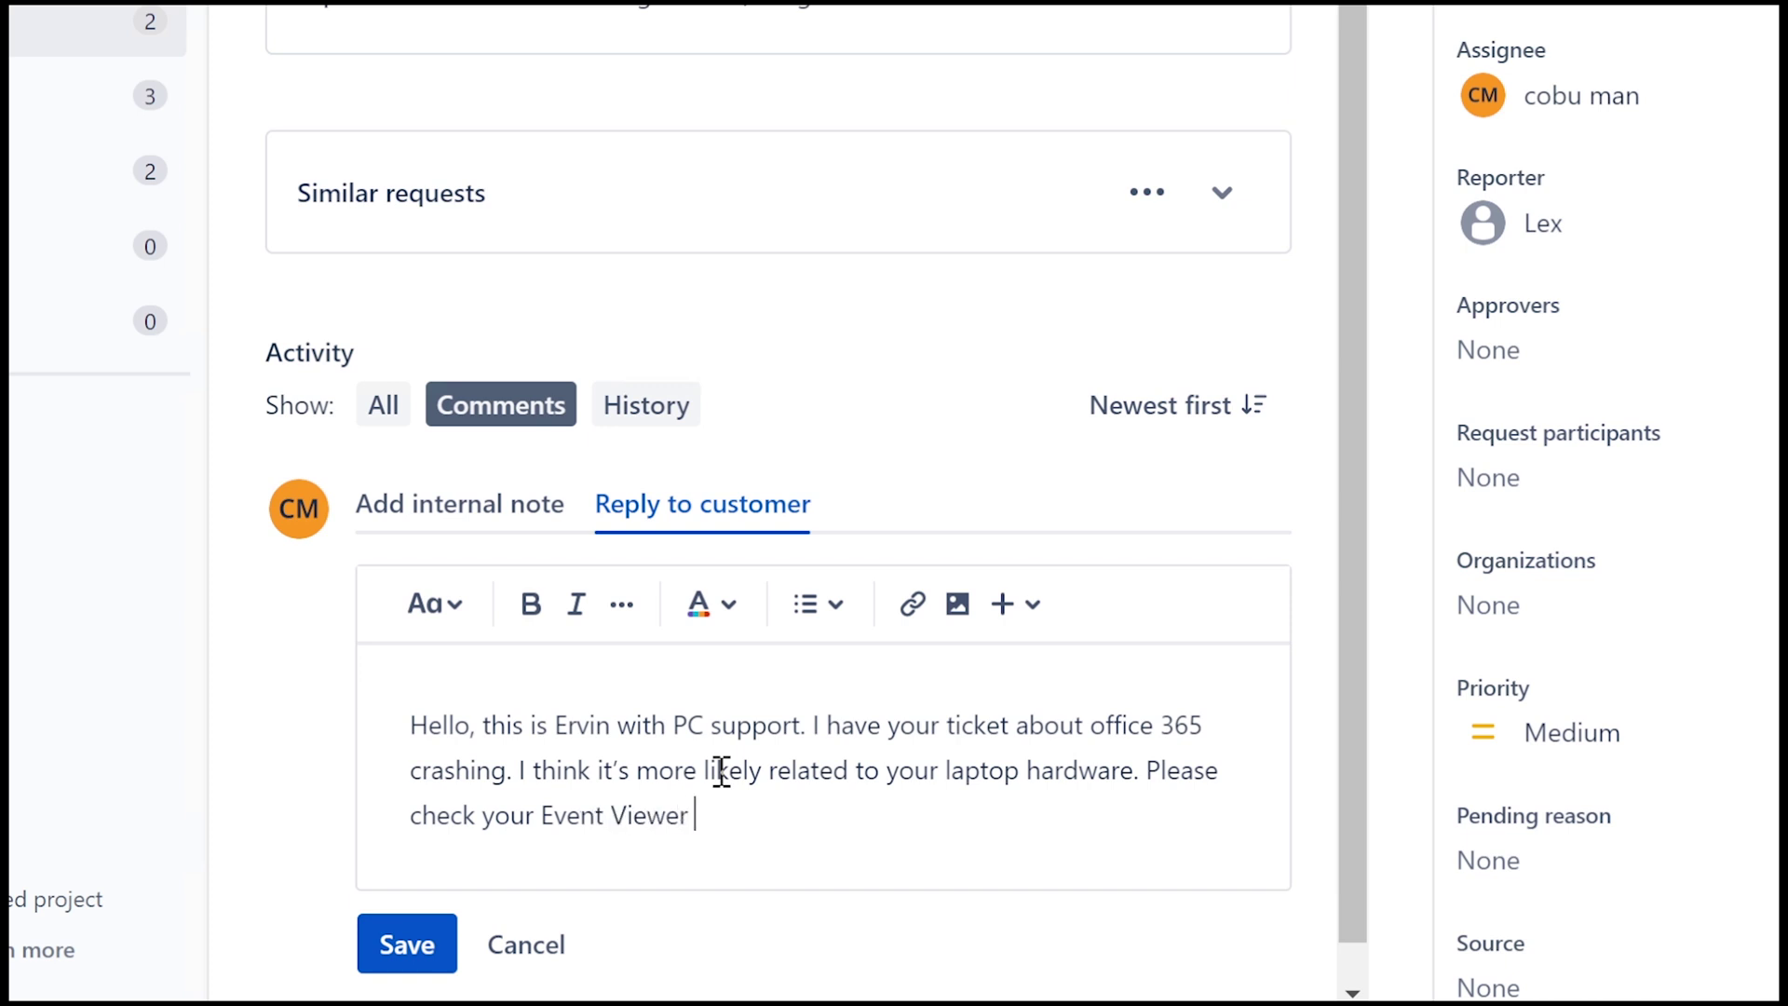
pyautogui.write('for Critical erro')
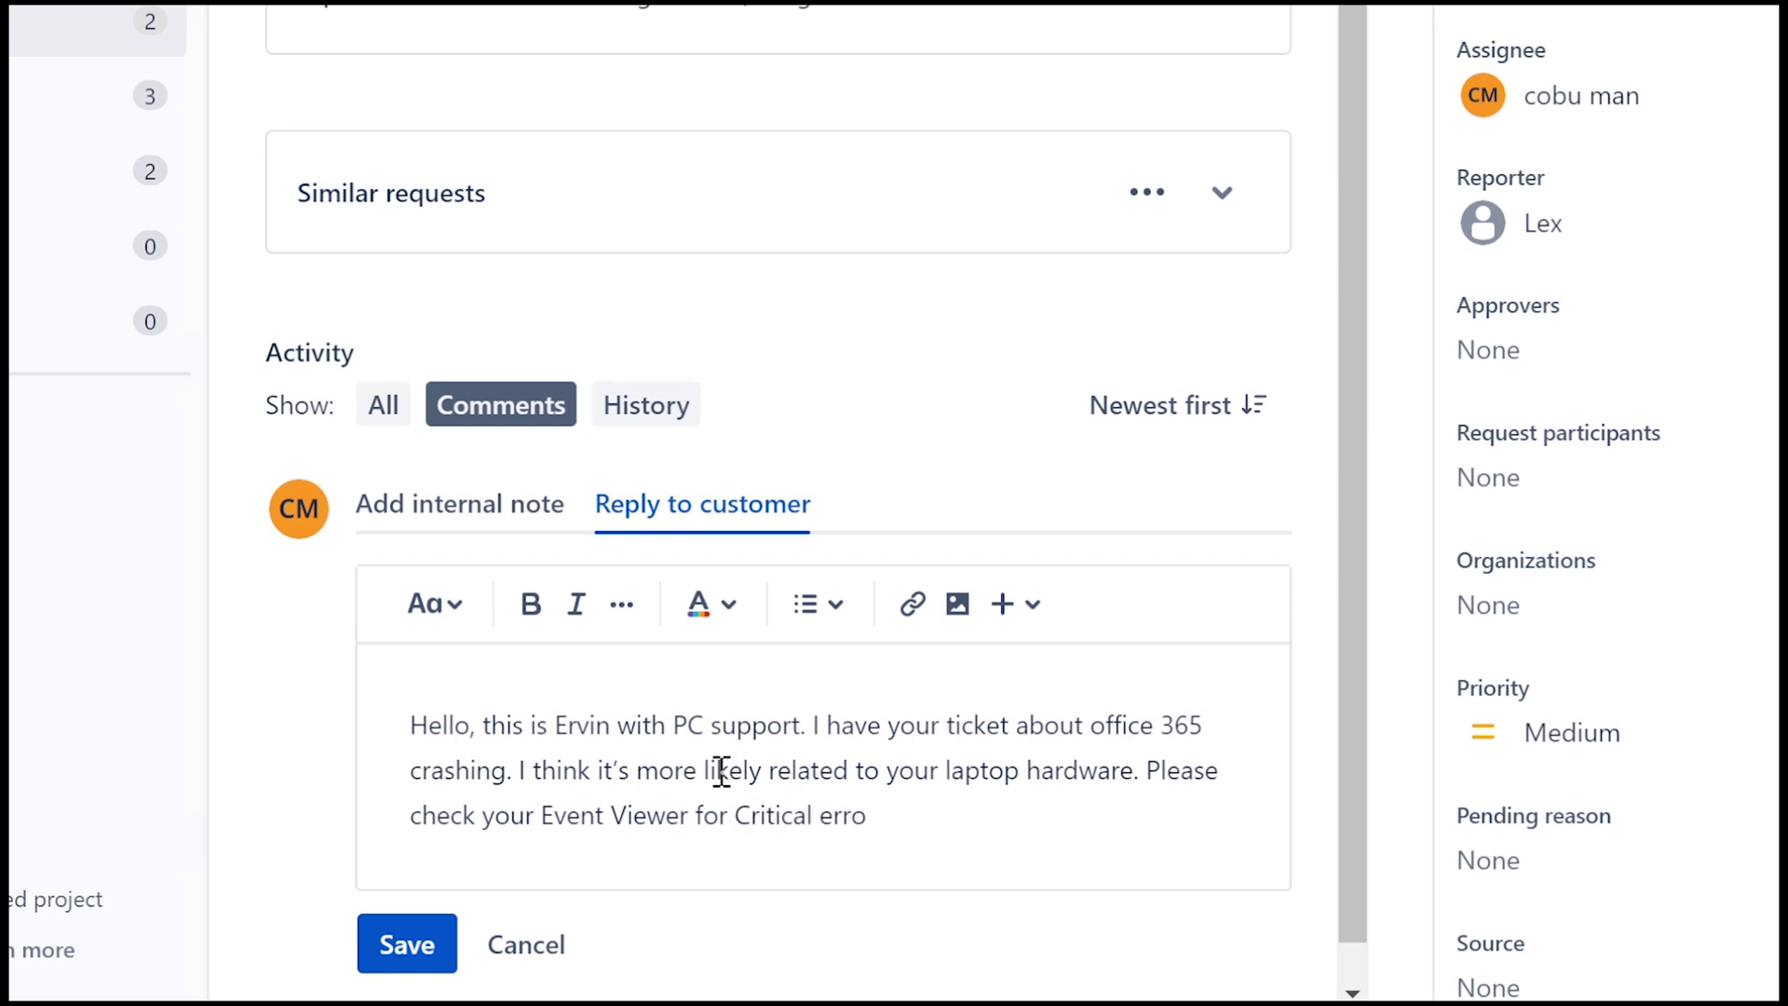
pyautogui.write('rs underS')
pyautogui.press('BackSpace')
pyautogui.write('system')
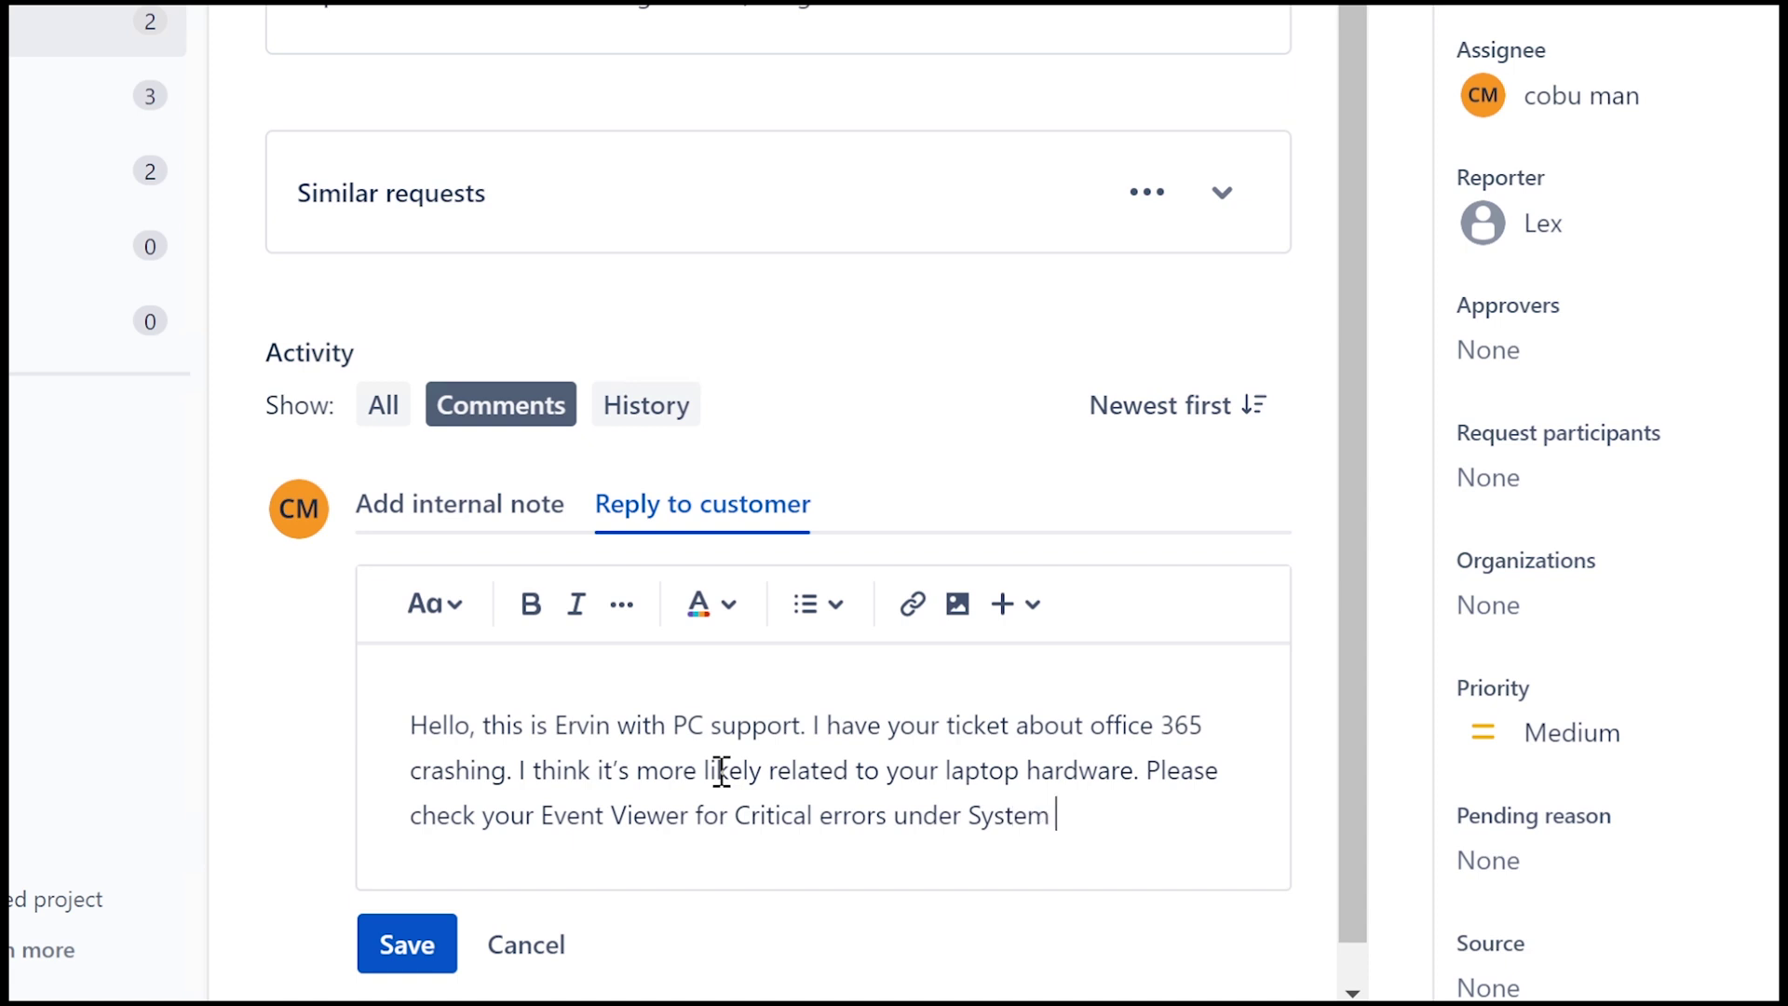
pyautogui.write(' Logs. There is small c')
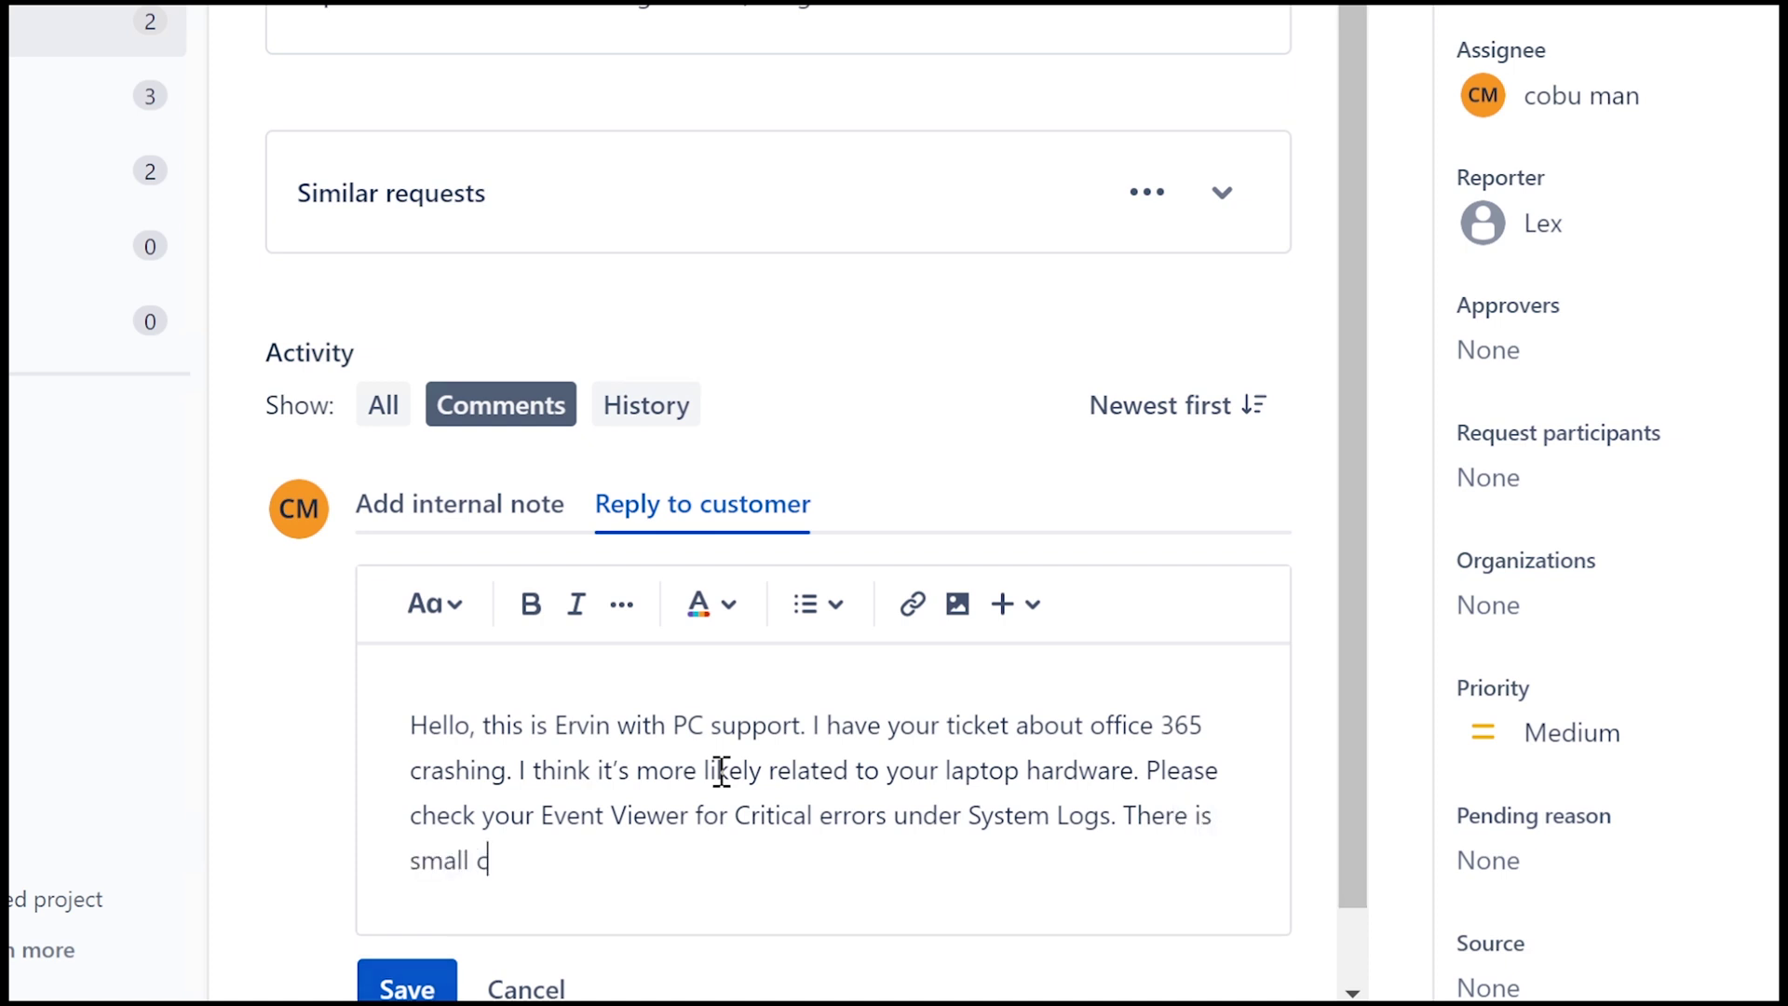
pyautogui.write('hangece that this mig')
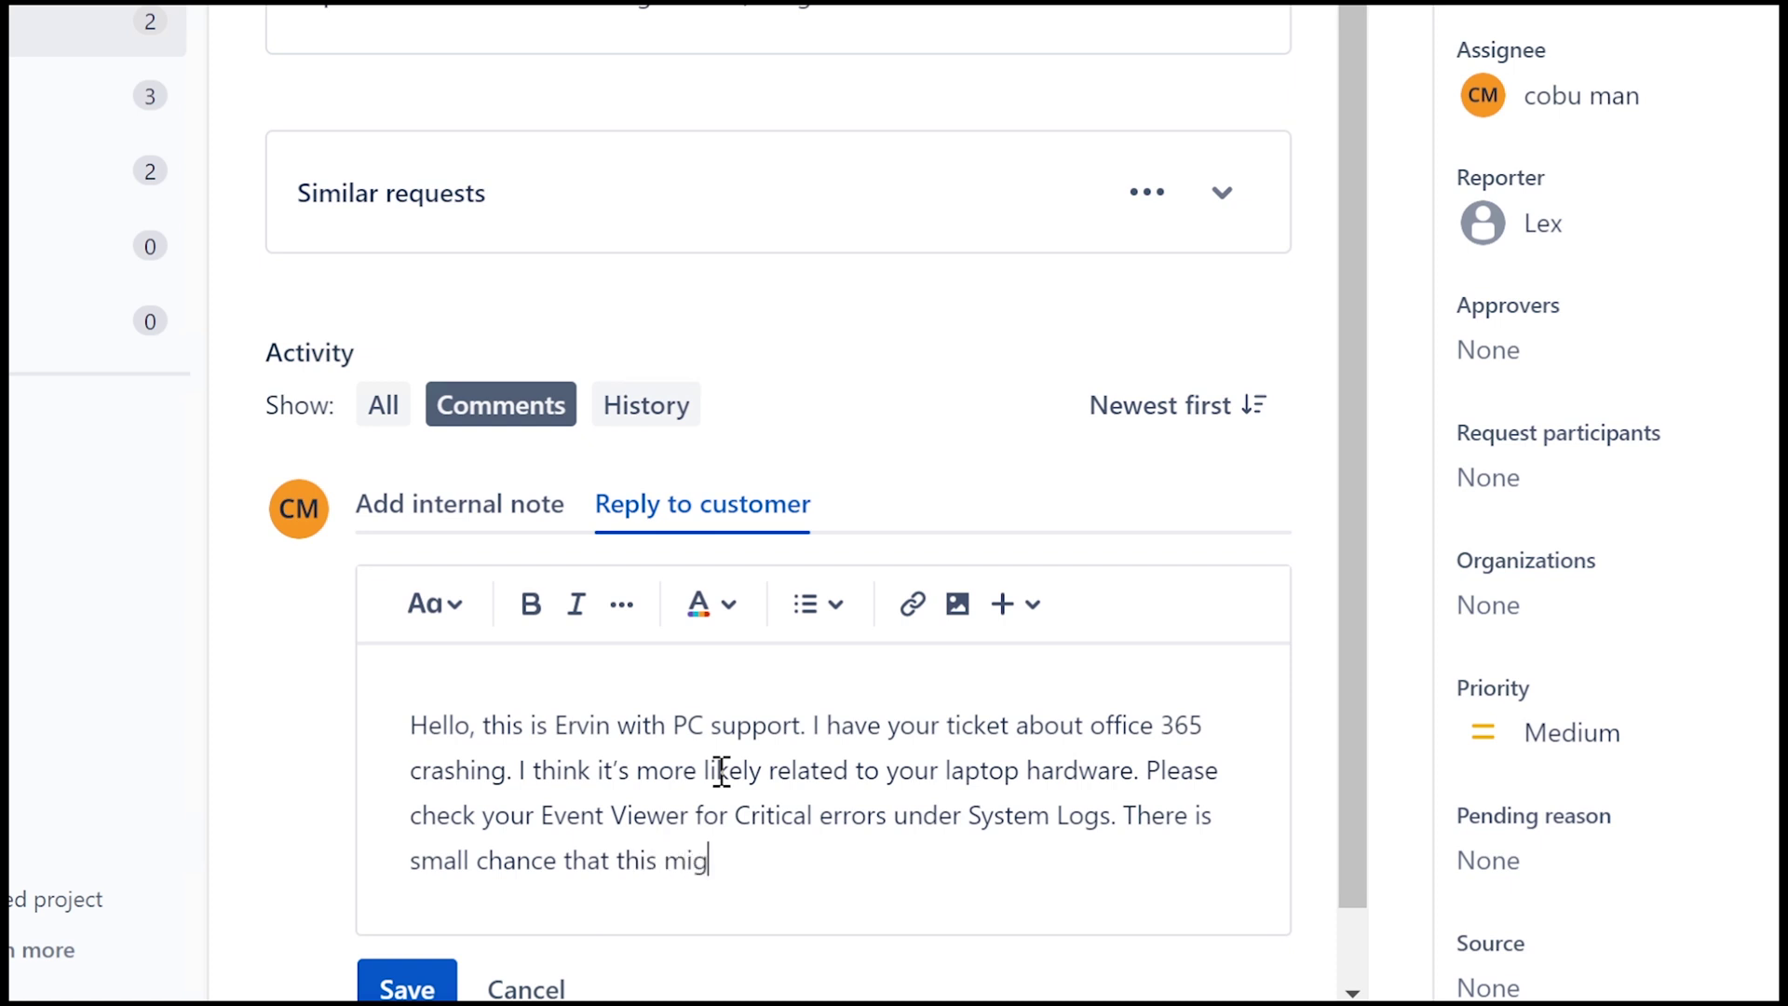
pyautogui.write('ht be a connection issues')
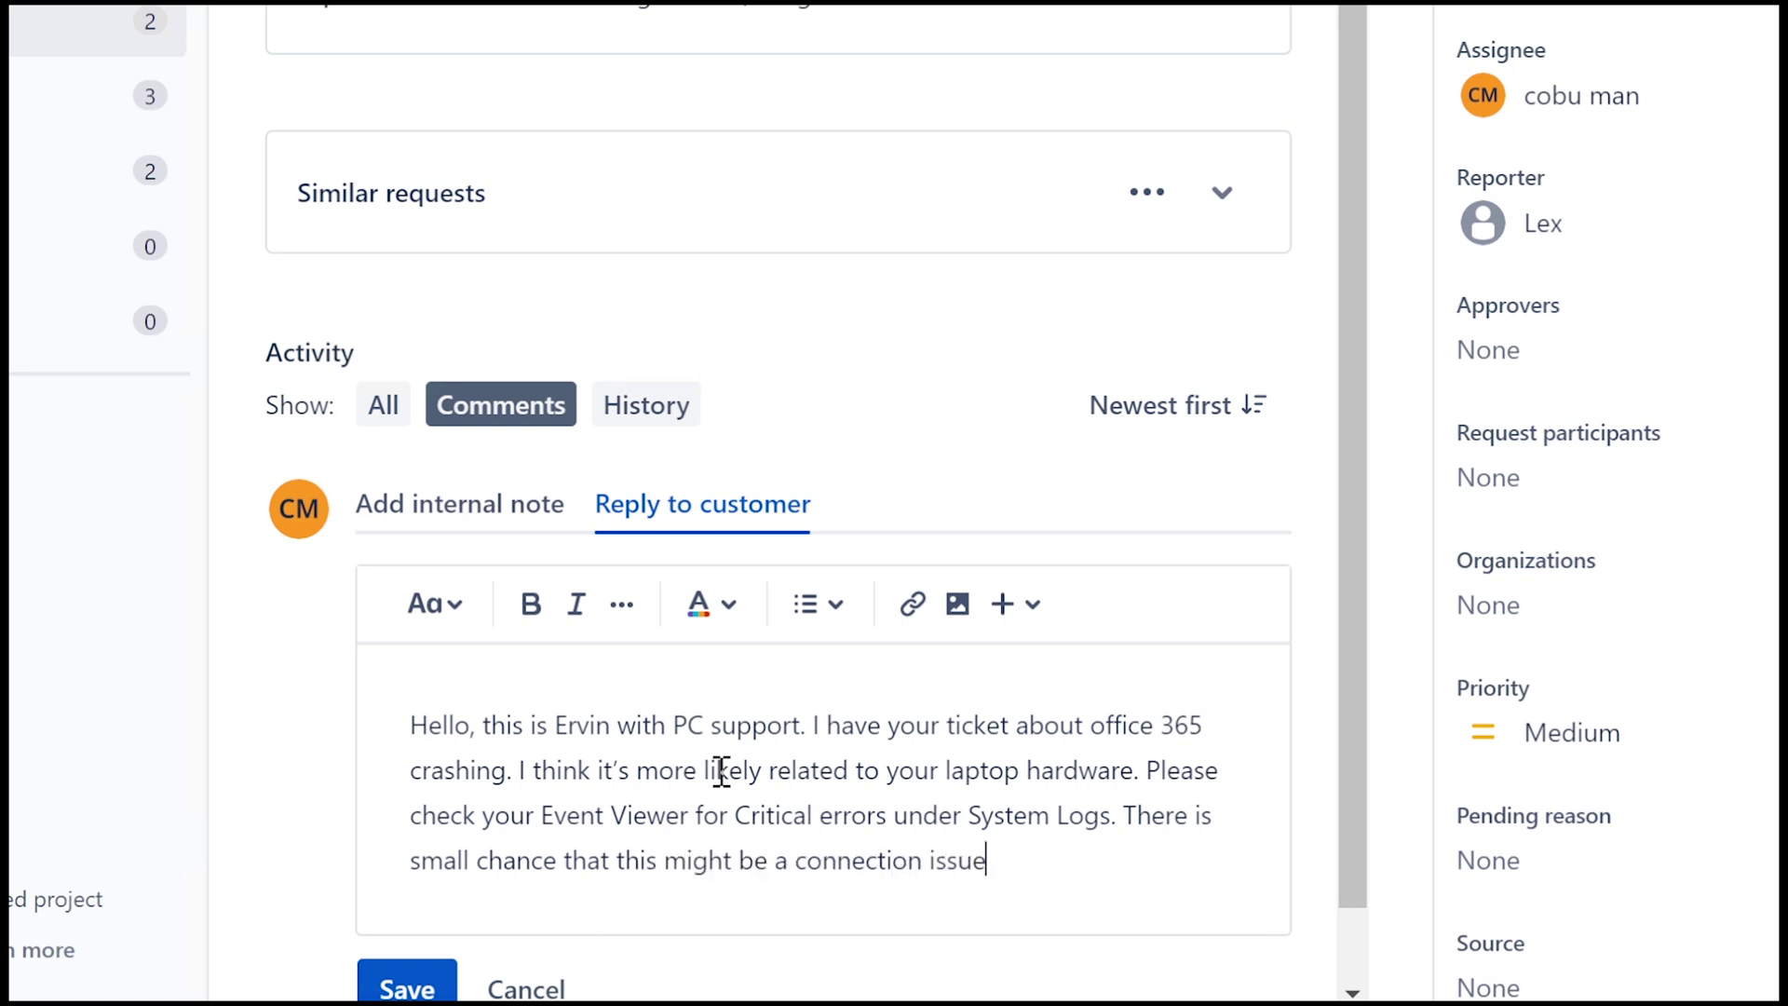
pyautogui.press('BackSpace')
pyautogui.press('BackSpace')
pyautogui.write('as well... Please wa')
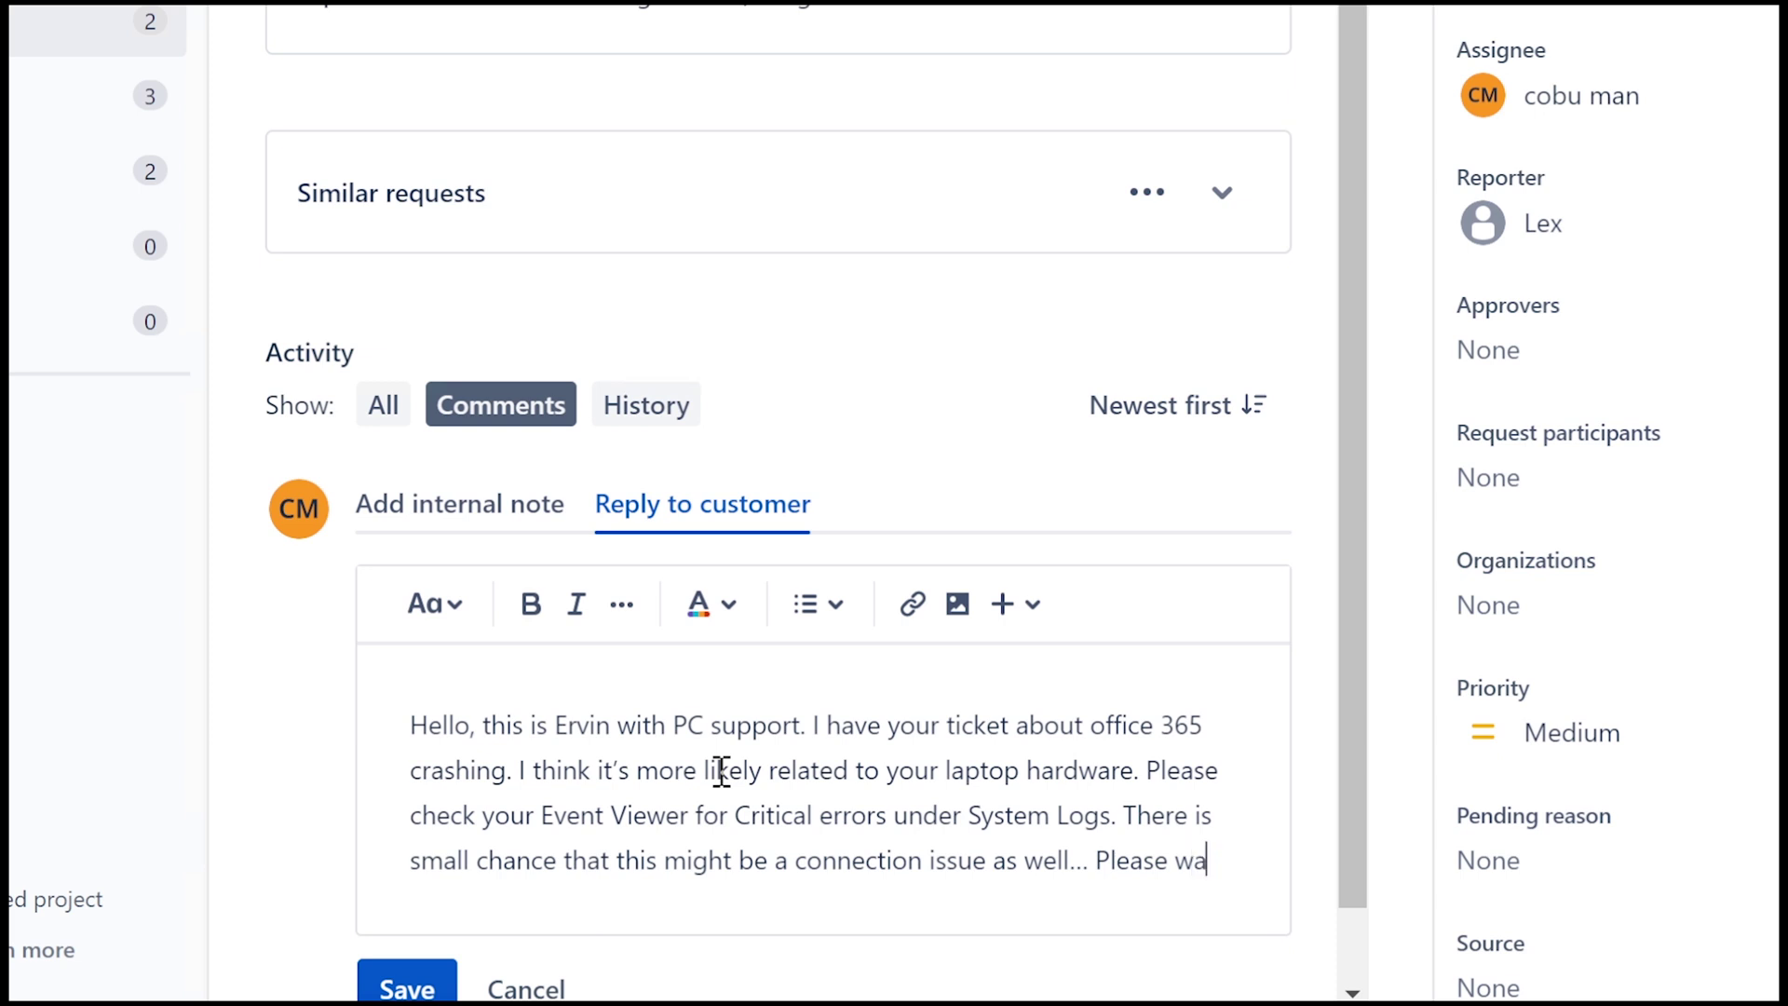
pyautogui.write('tch my video')
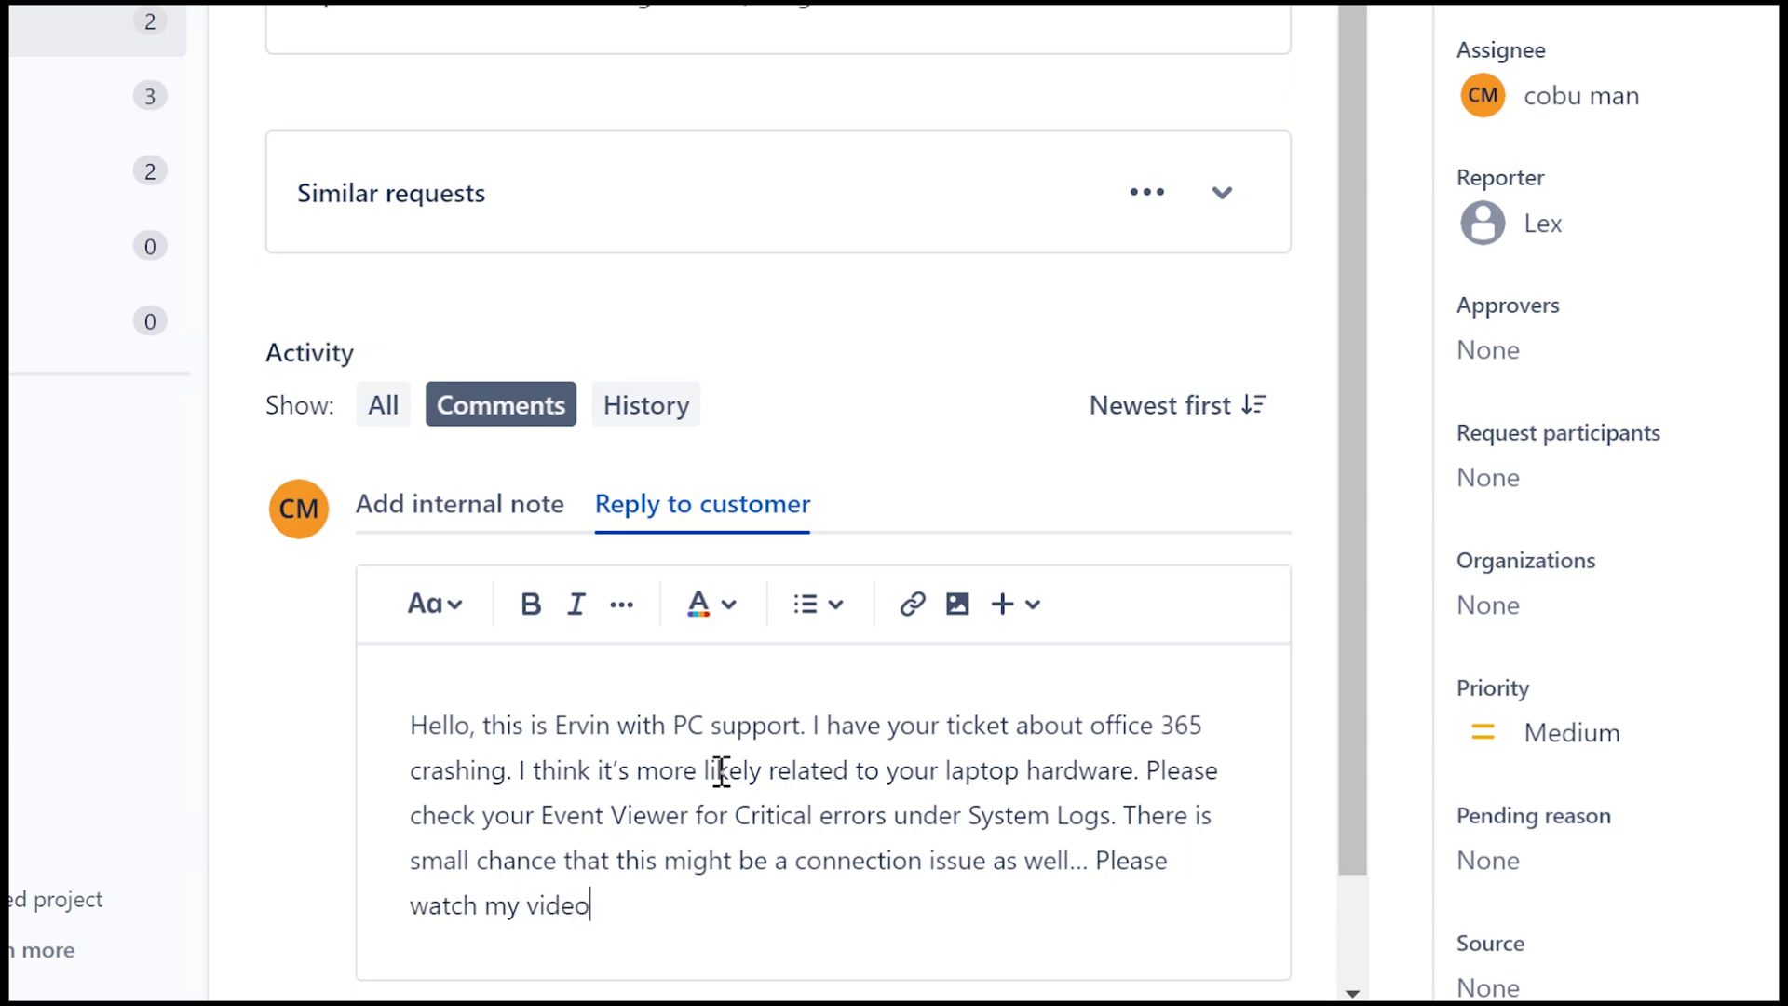
pyautogui.write(' or let me know in response')
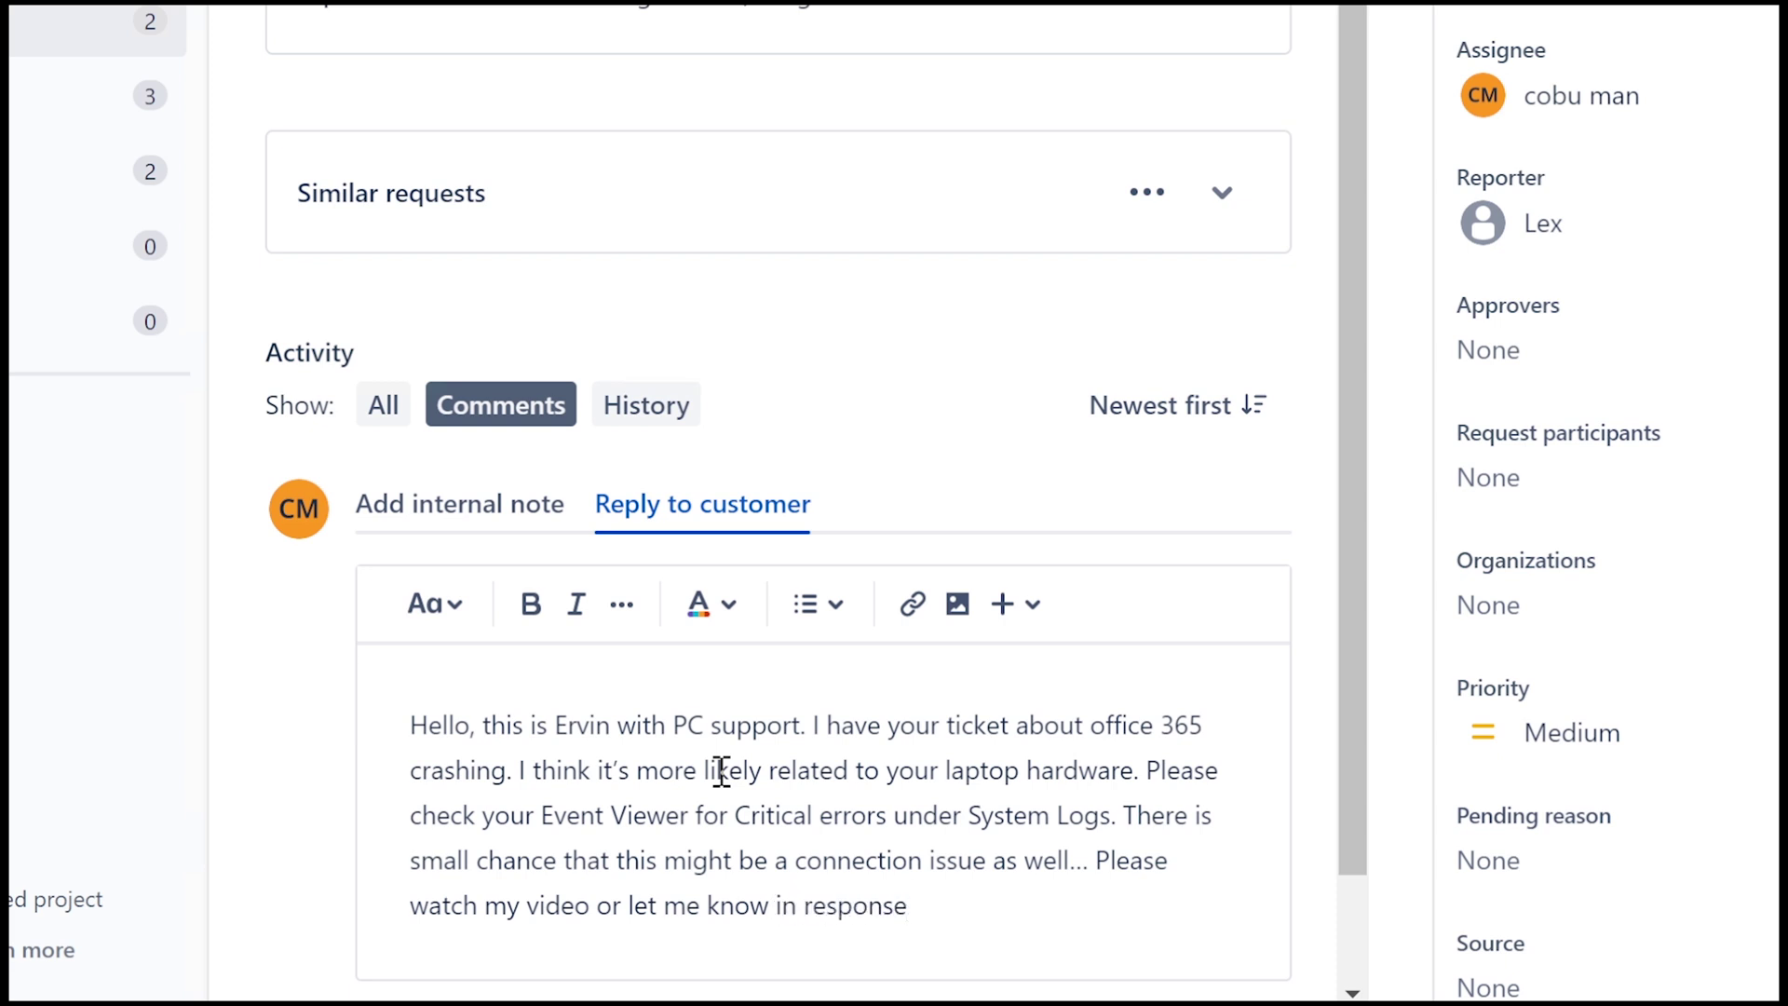
pyautogui.write('. Ervin')
pyautogui.scroll(-1, 722, 771)
# Step: Post the reply and scroll through the comments to confirm it appears
pyautogui.click(421, 902)
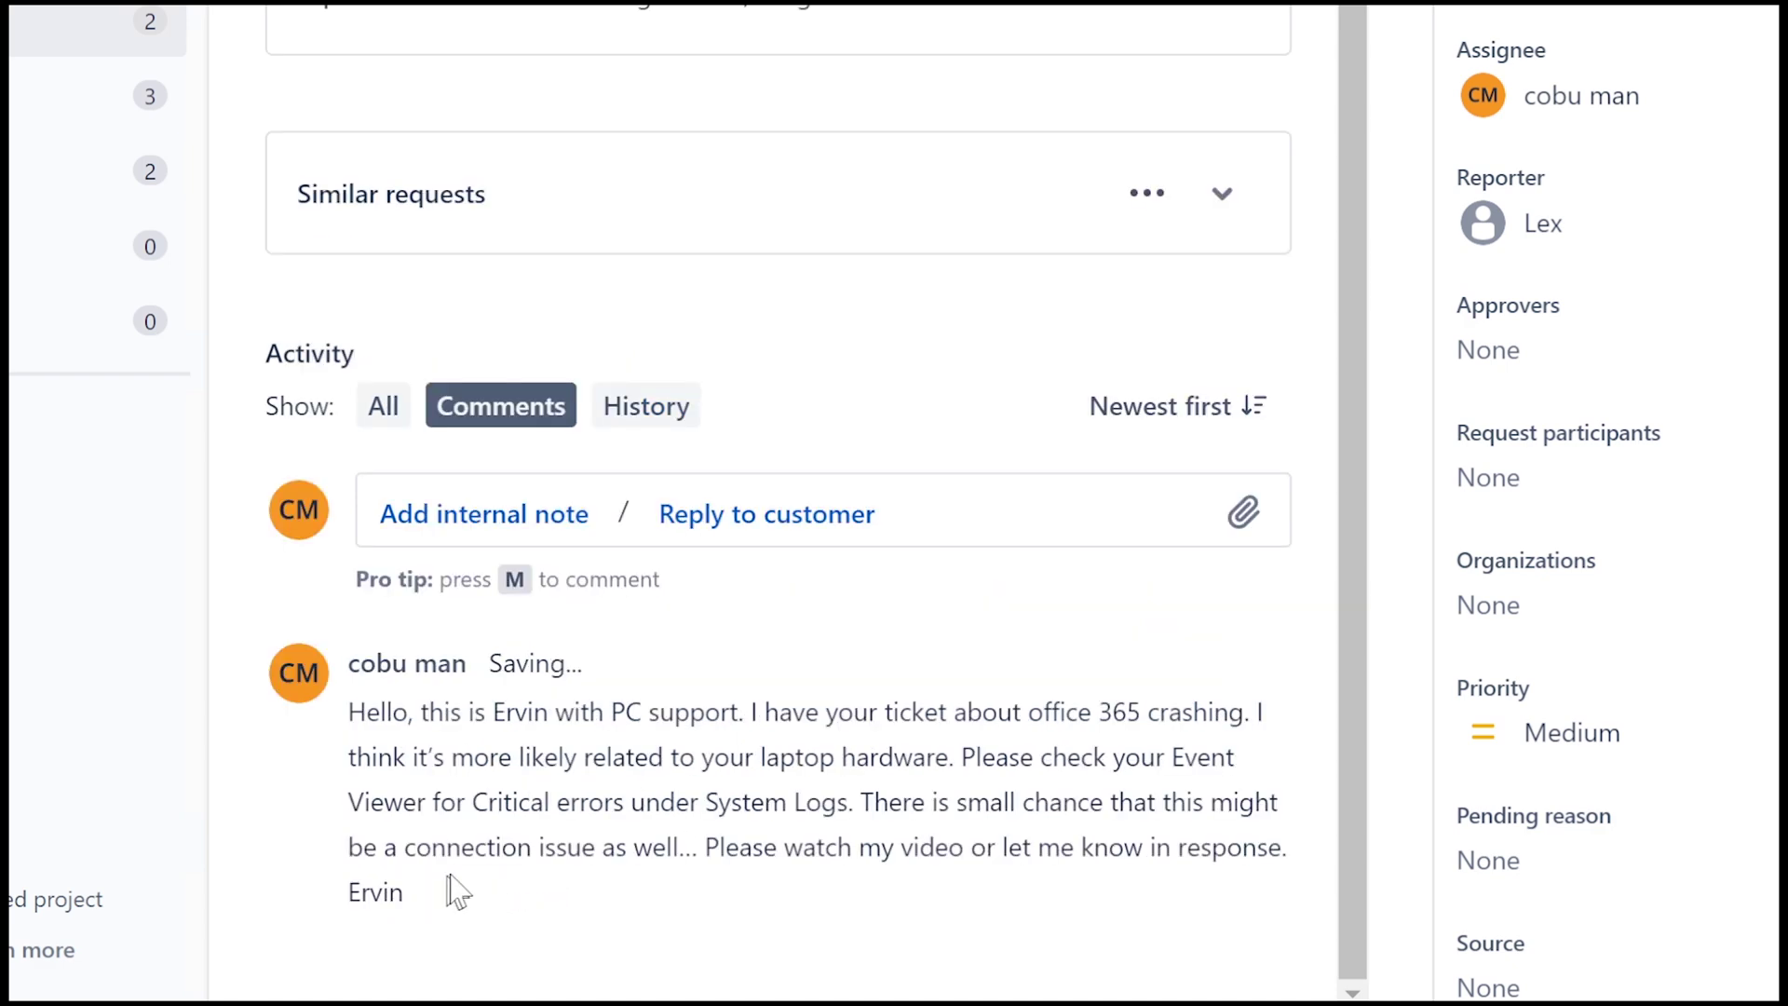
pyautogui.scroll(-4, 734, 914)
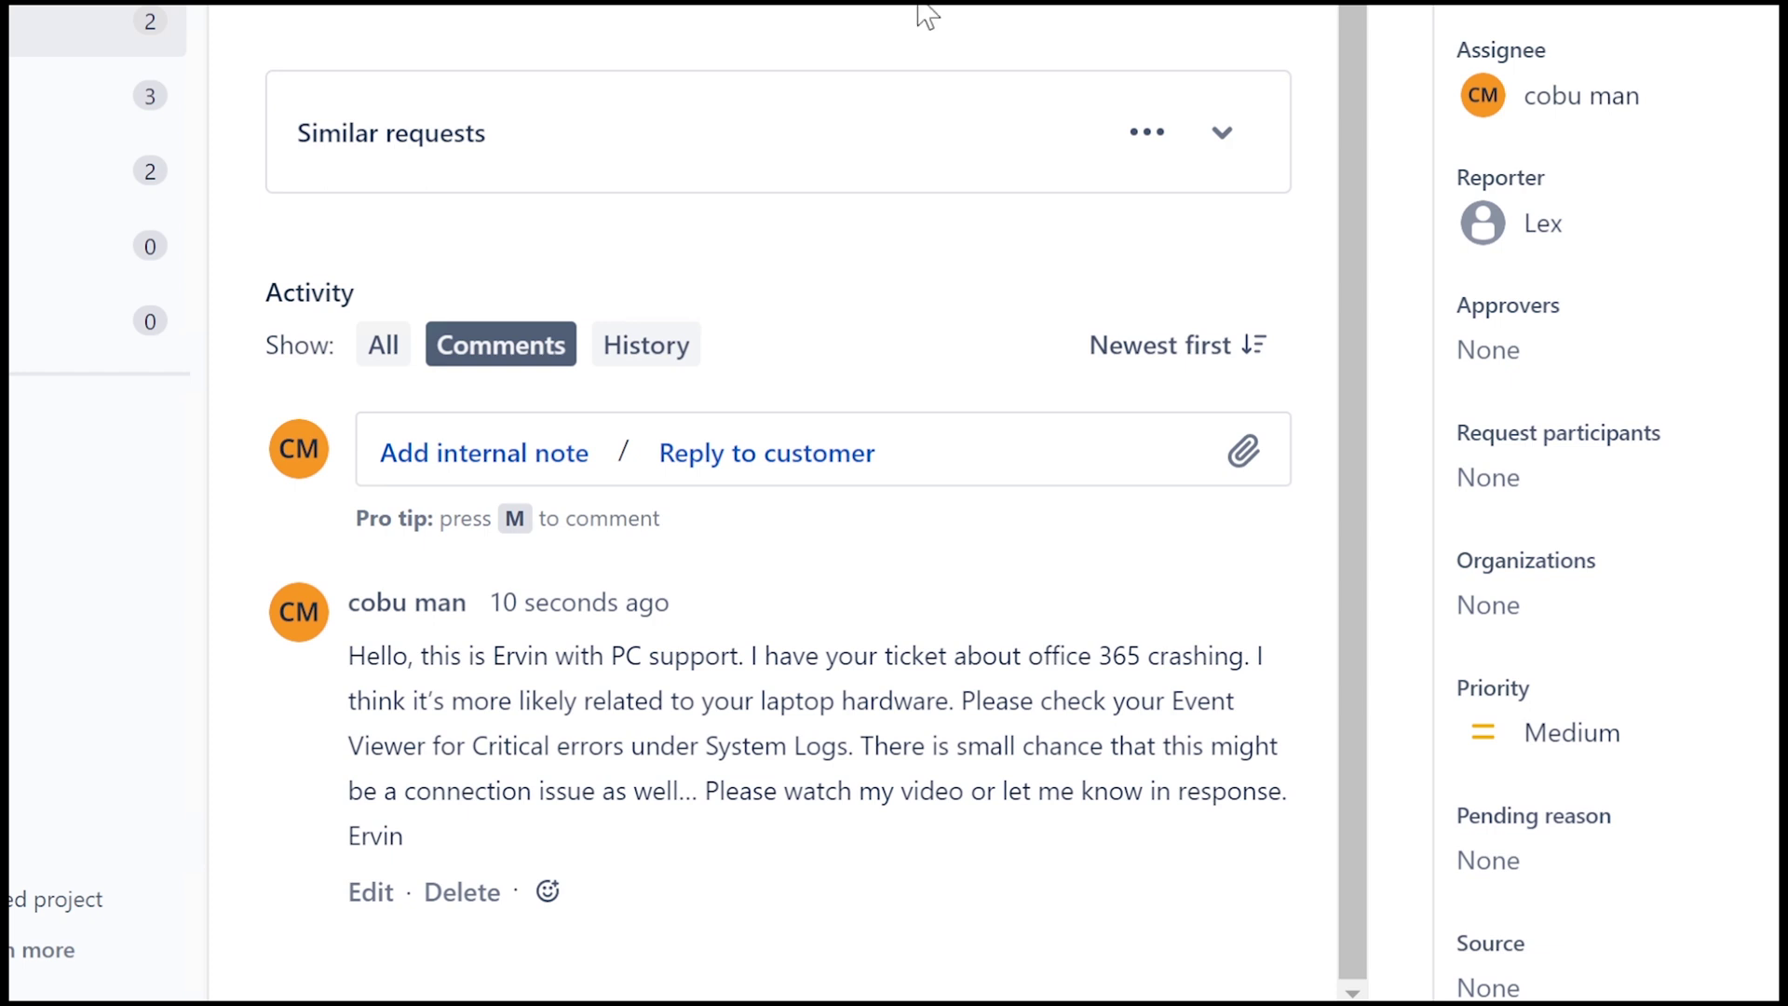
pyautogui.scroll(3, 927, 14)
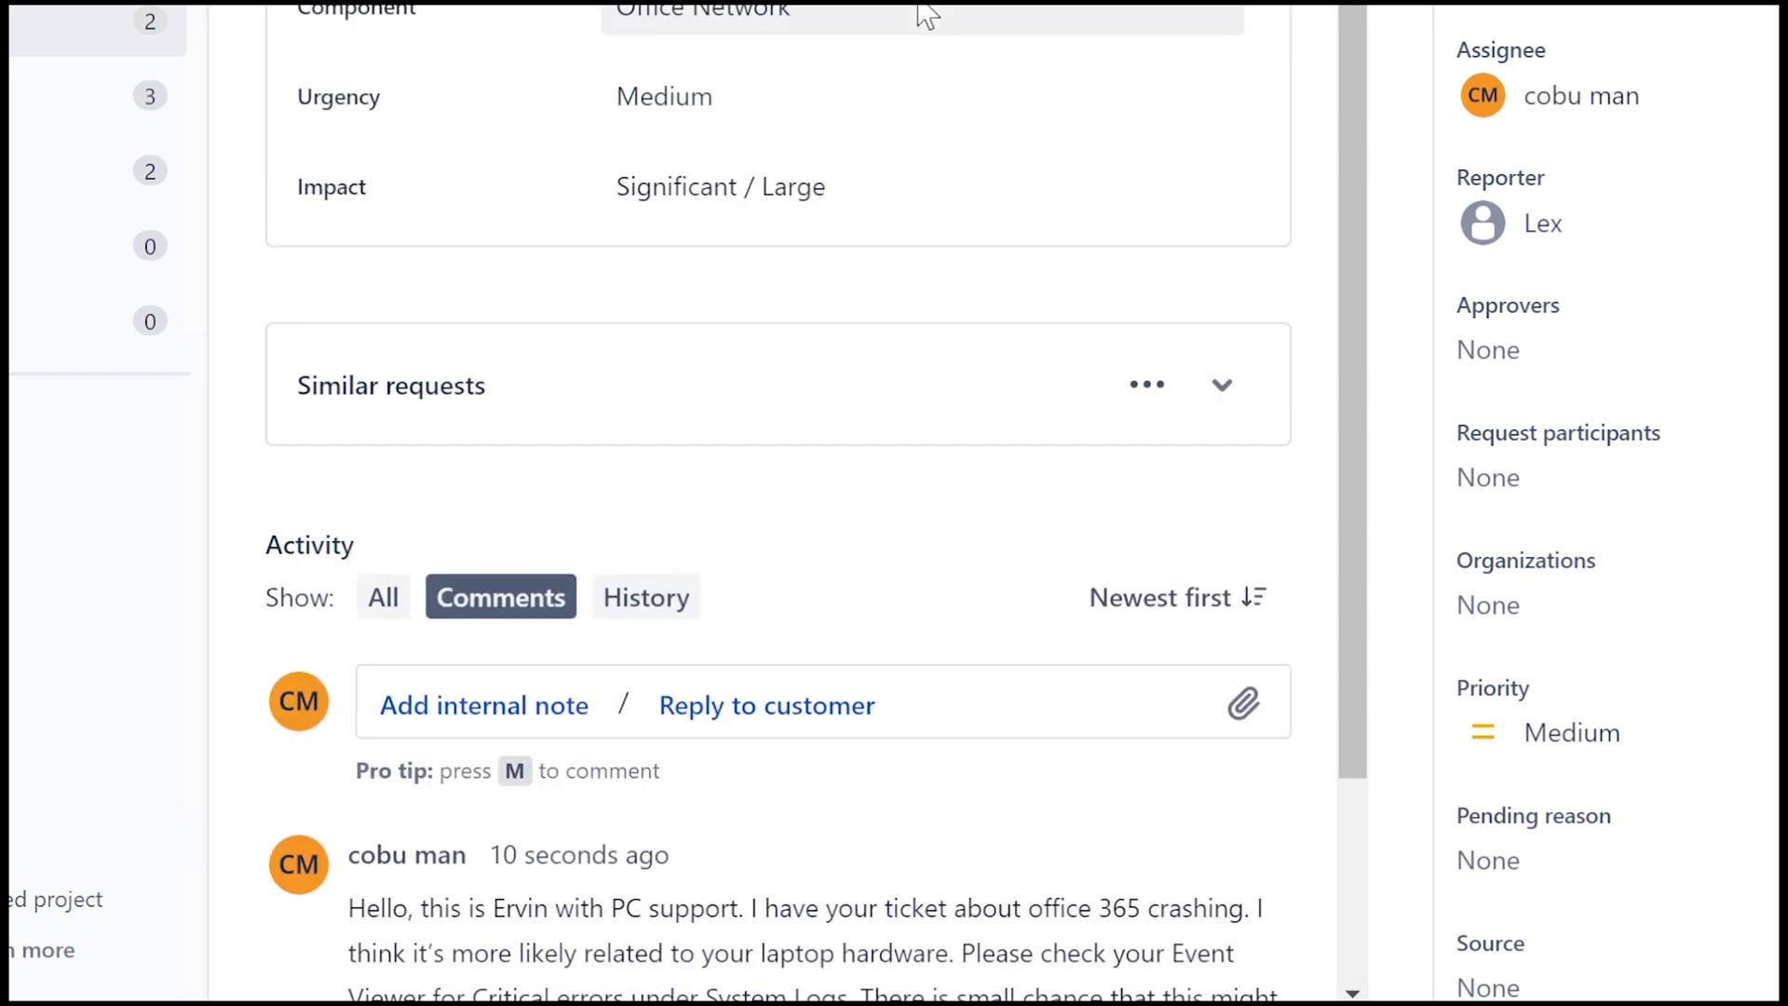
pyautogui.scroll(1, 926, 14)
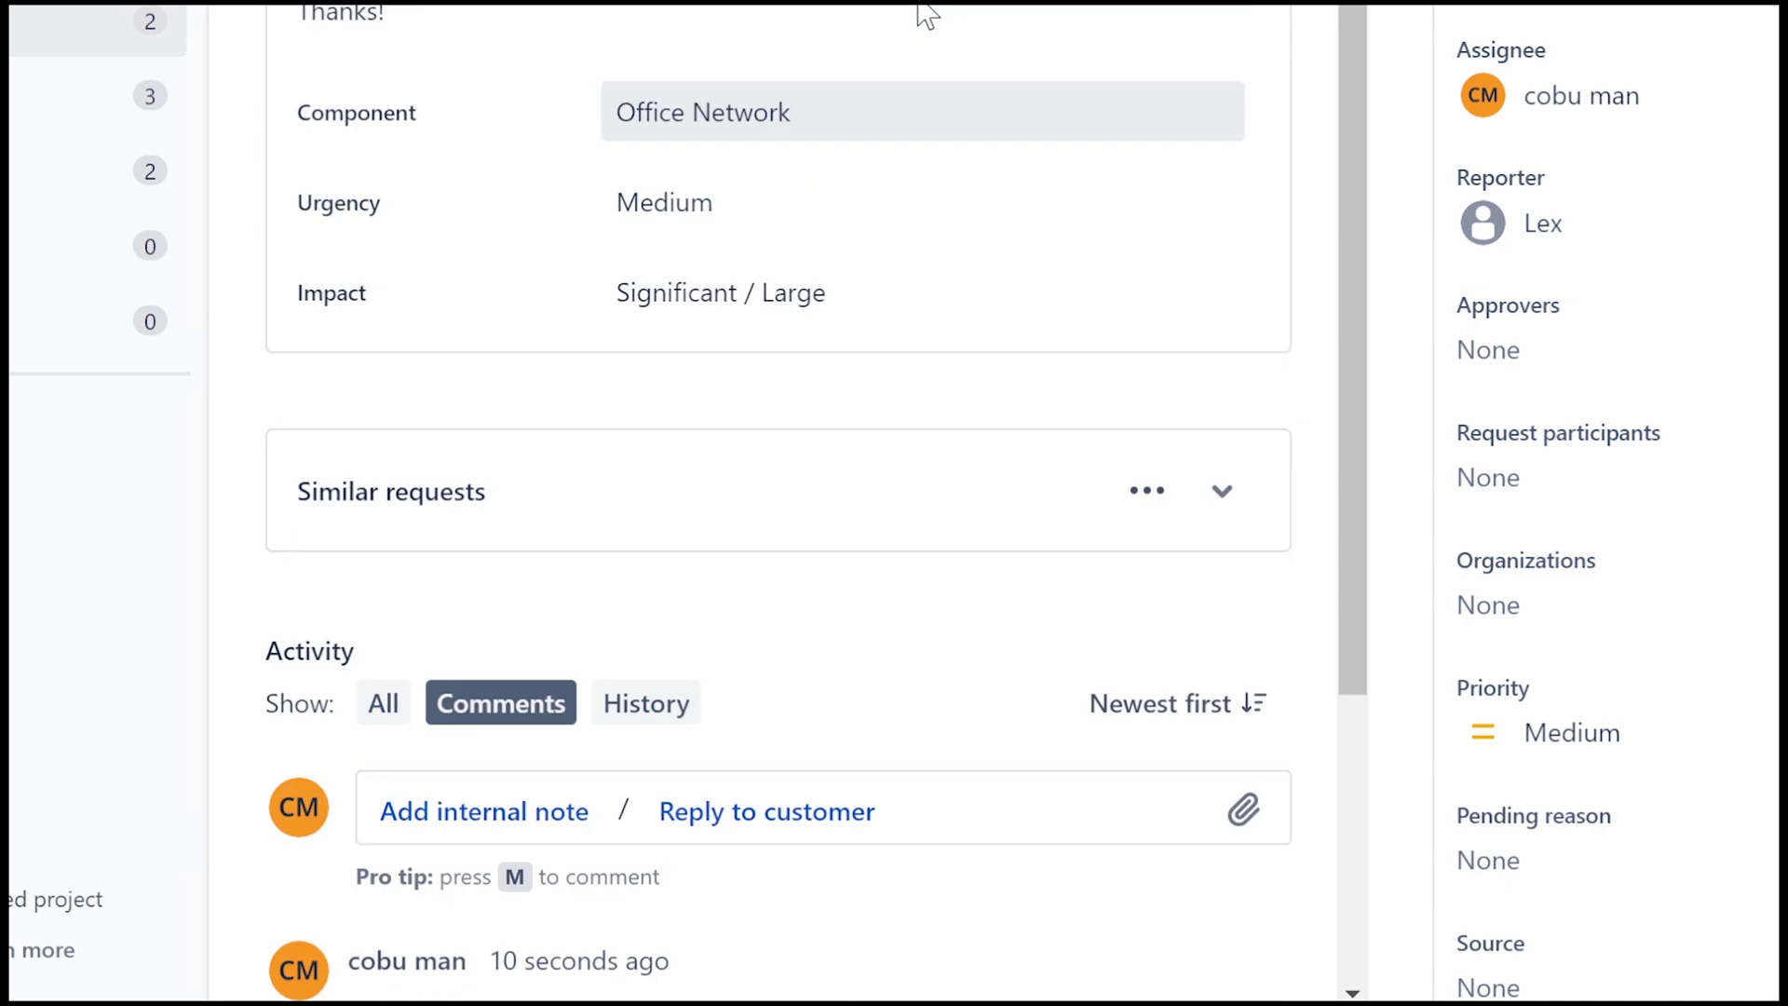
# Step: Open Apps & features by searching 'add' in the Start menu
pyautogui.press('super')
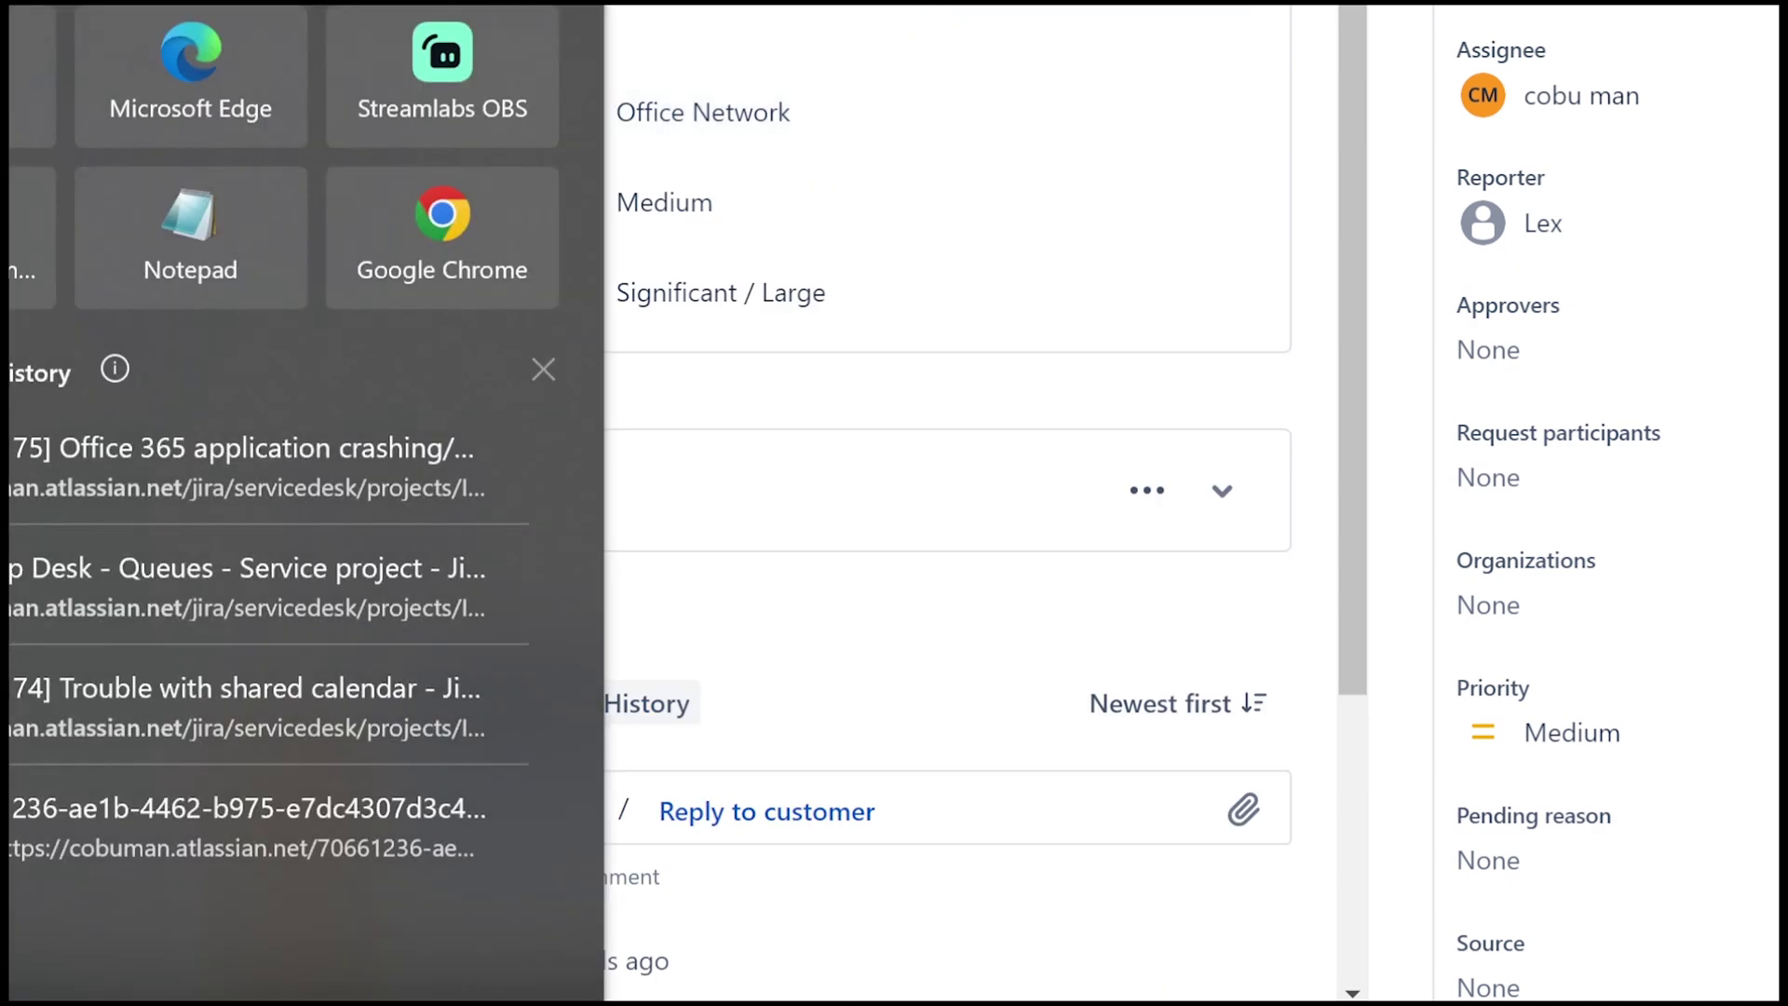
pyautogui.write('add')
pyautogui.press('Return')
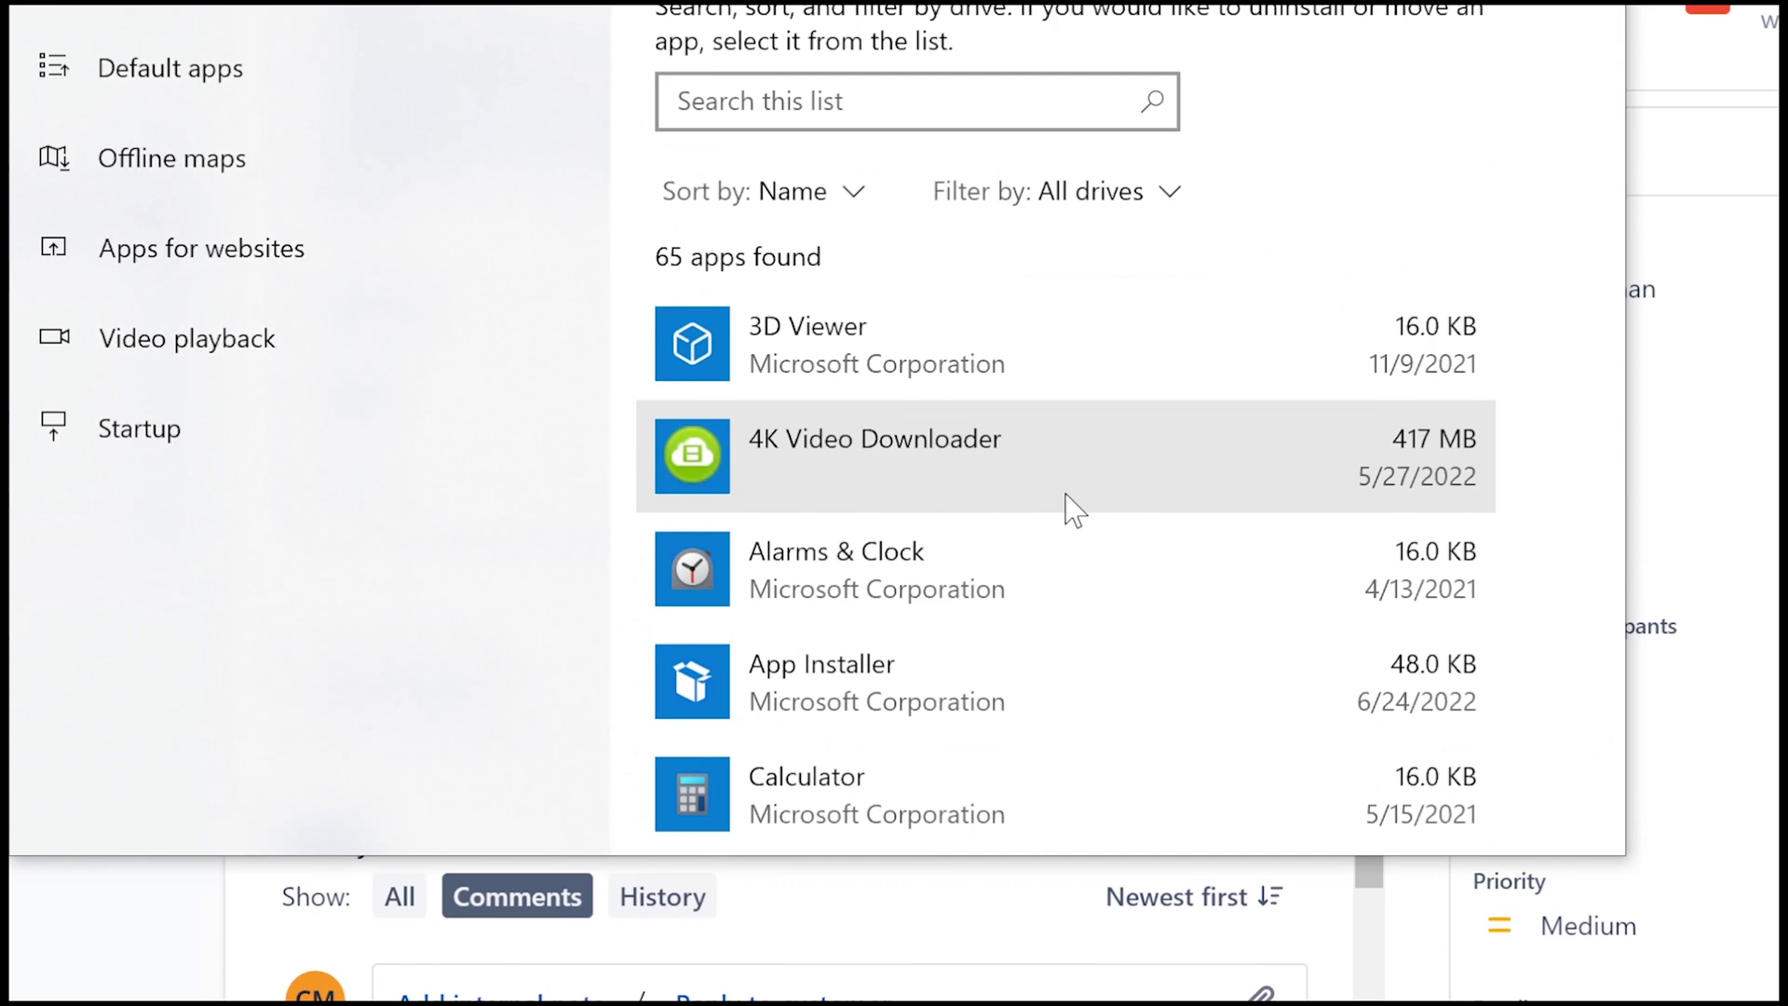
pyautogui.click(1076, 503)
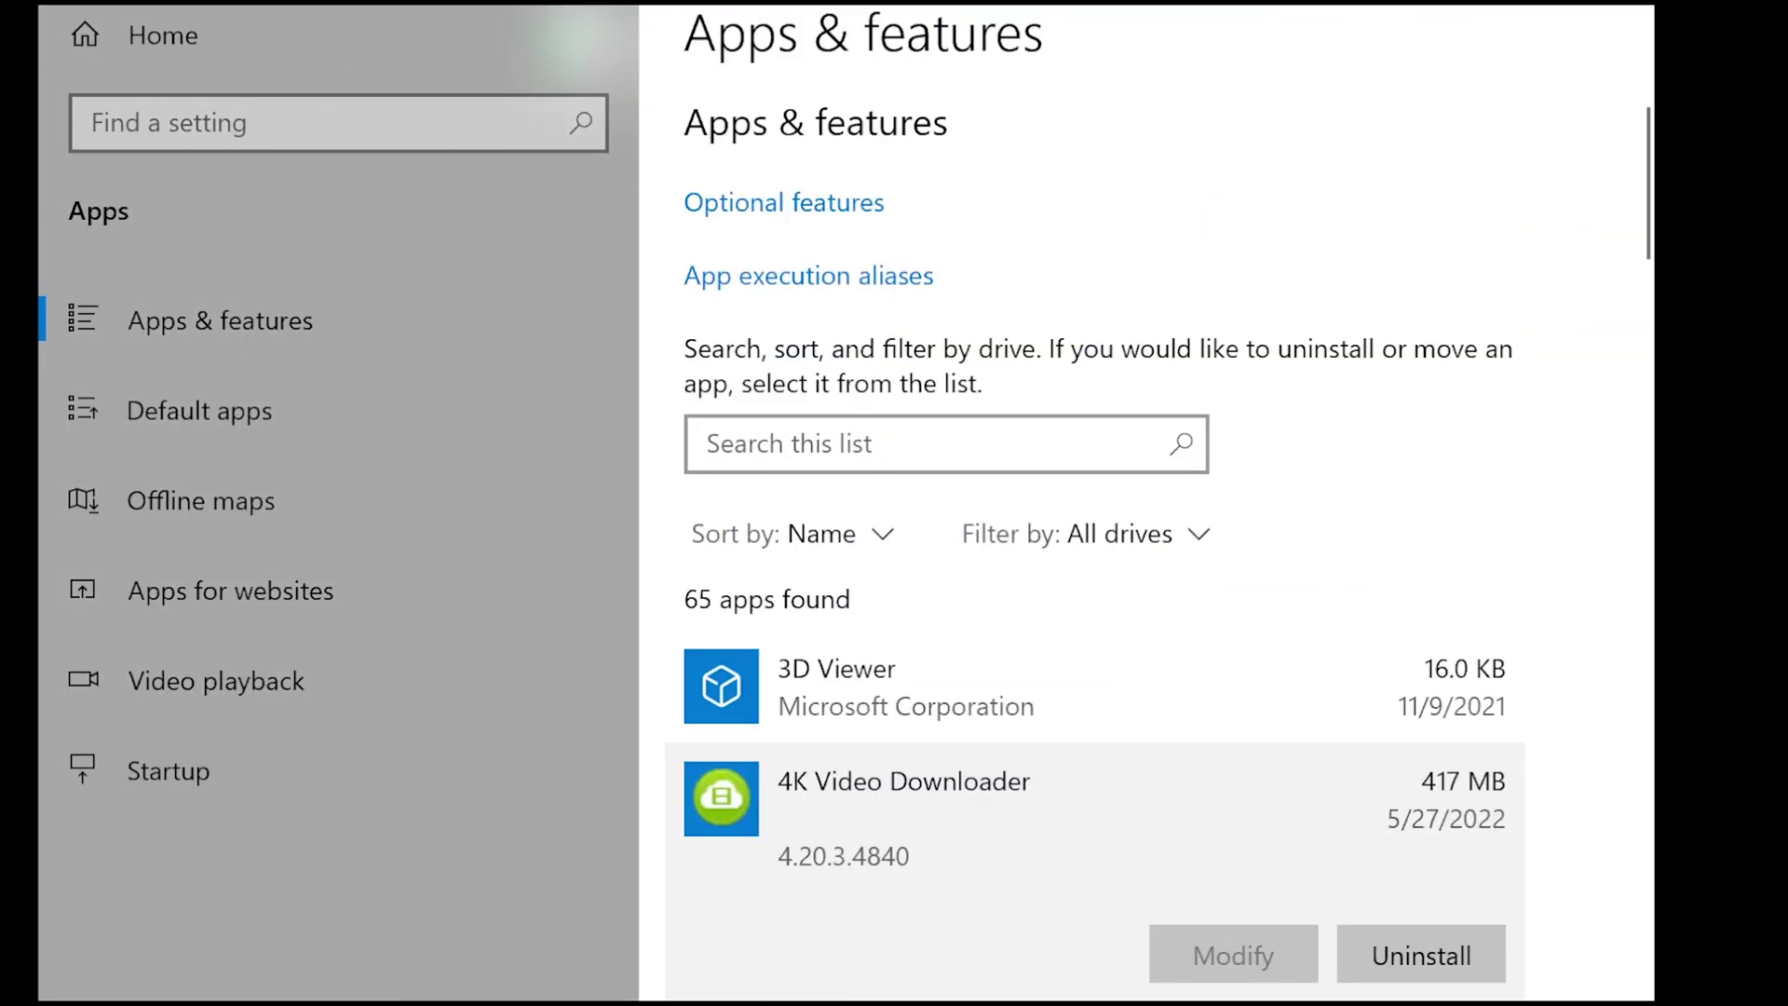
# Step: Scroll to Microsoft Office Professional Plus 2016 and expand its entry
pyautogui.scroll(-8, 963, 875)
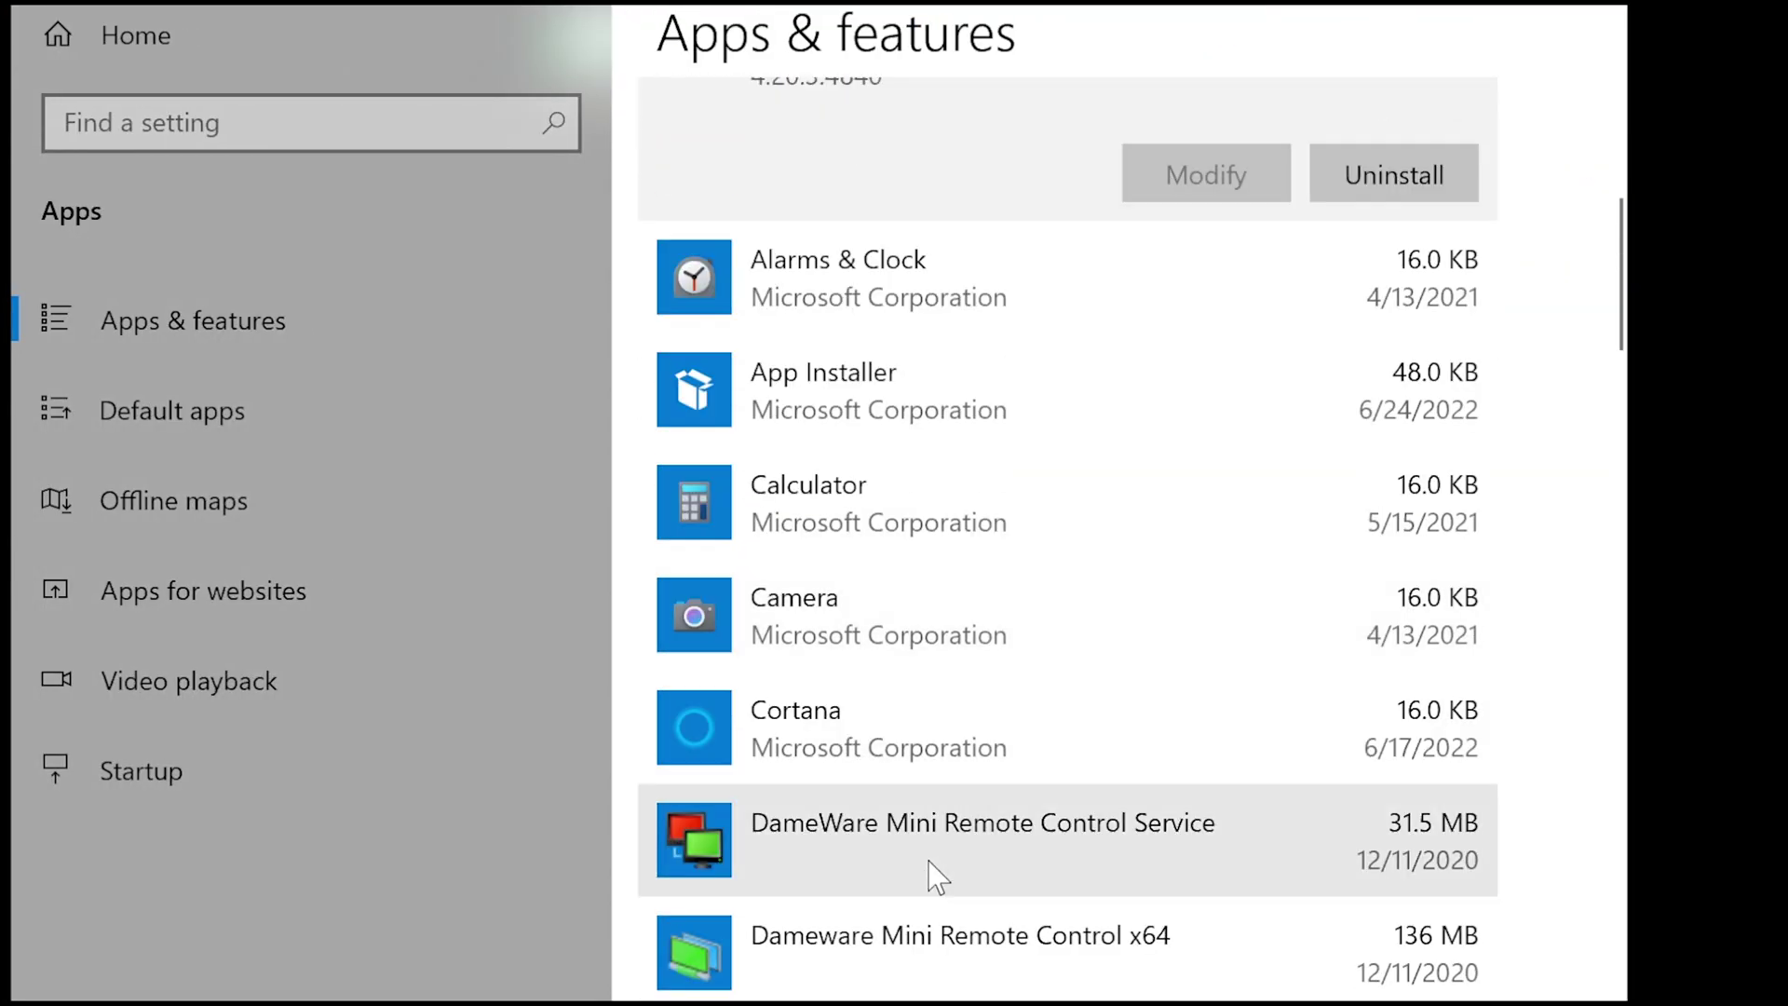
pyautogui.scroll(8, 935, 876)
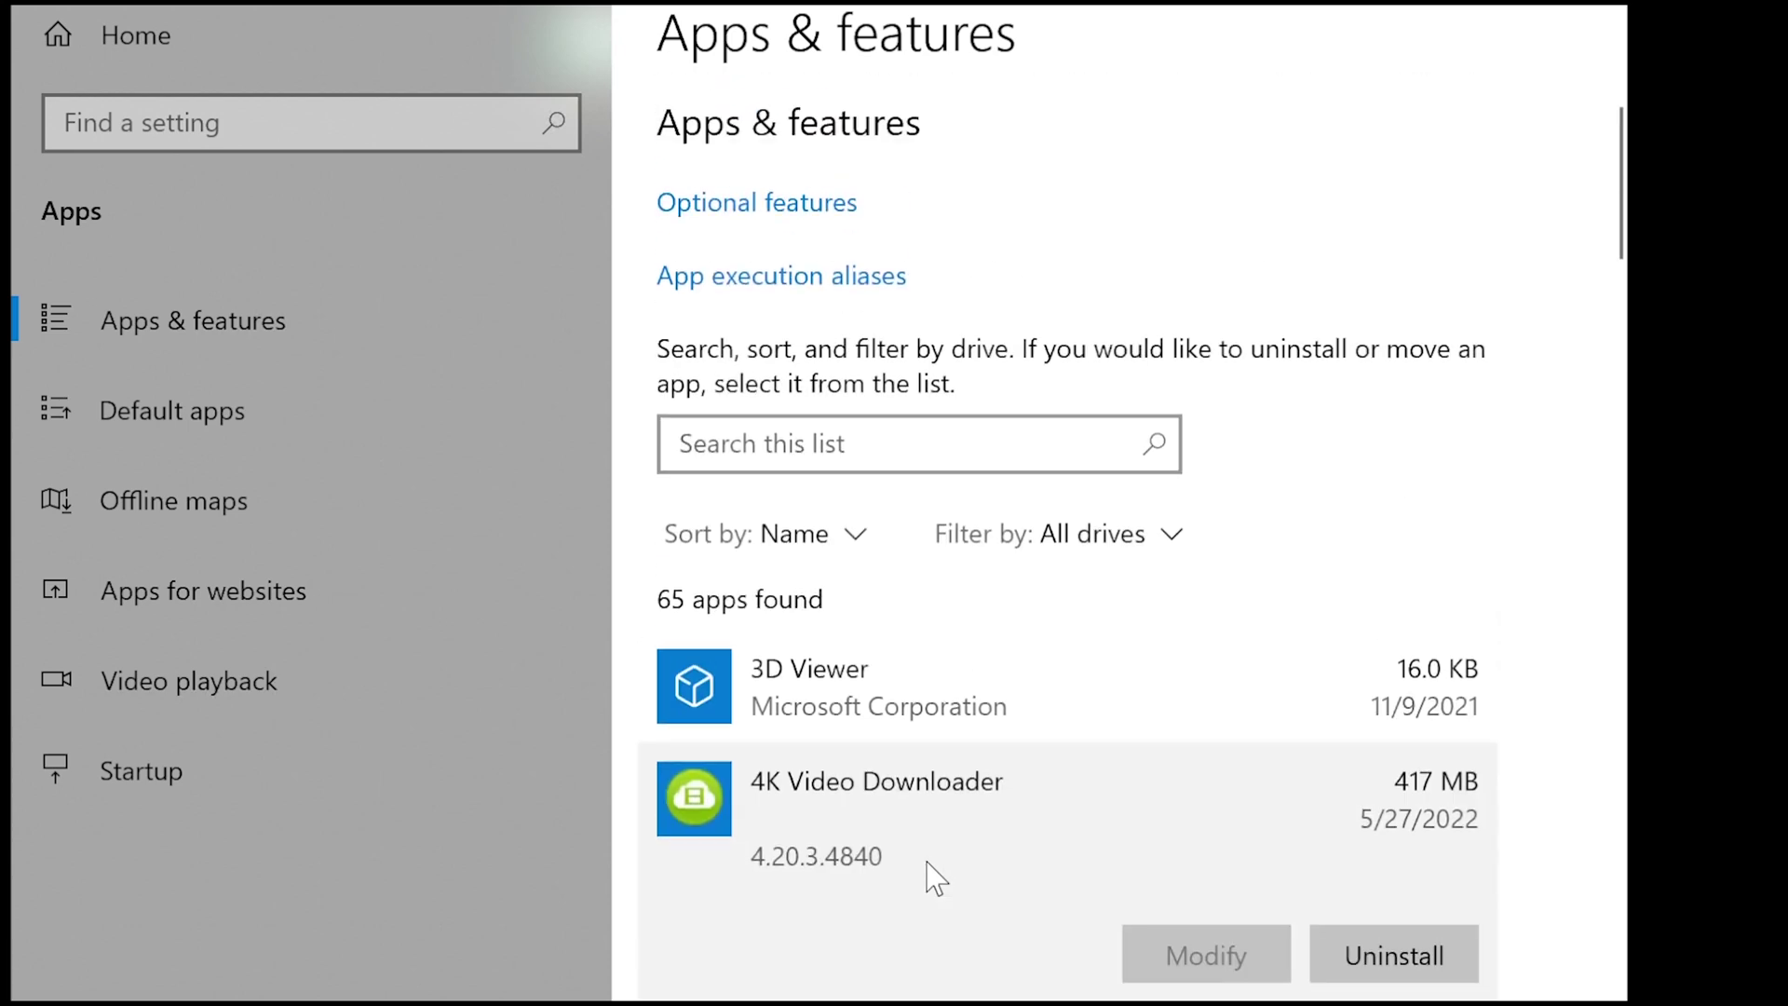
pyautogui.scroll(-10, 935, 875)
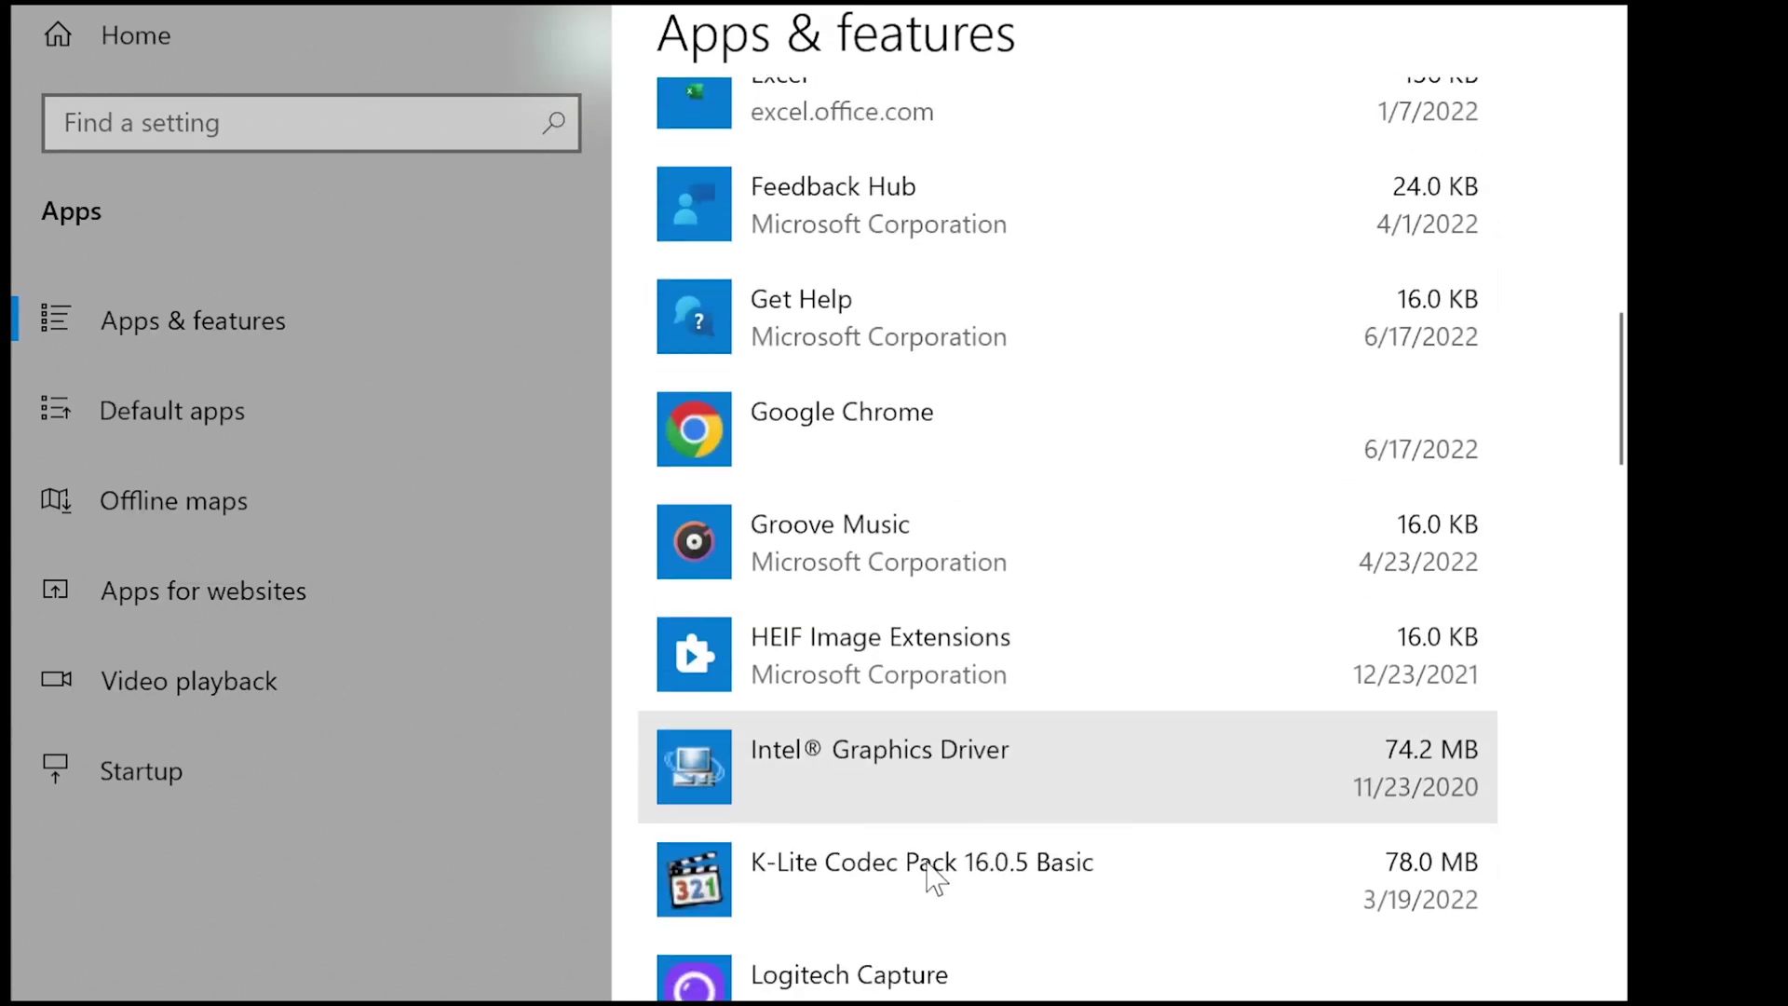
pyautogui.scroll(-5, 936, 880)
pyautogui.scroll(-3, 931, 870)
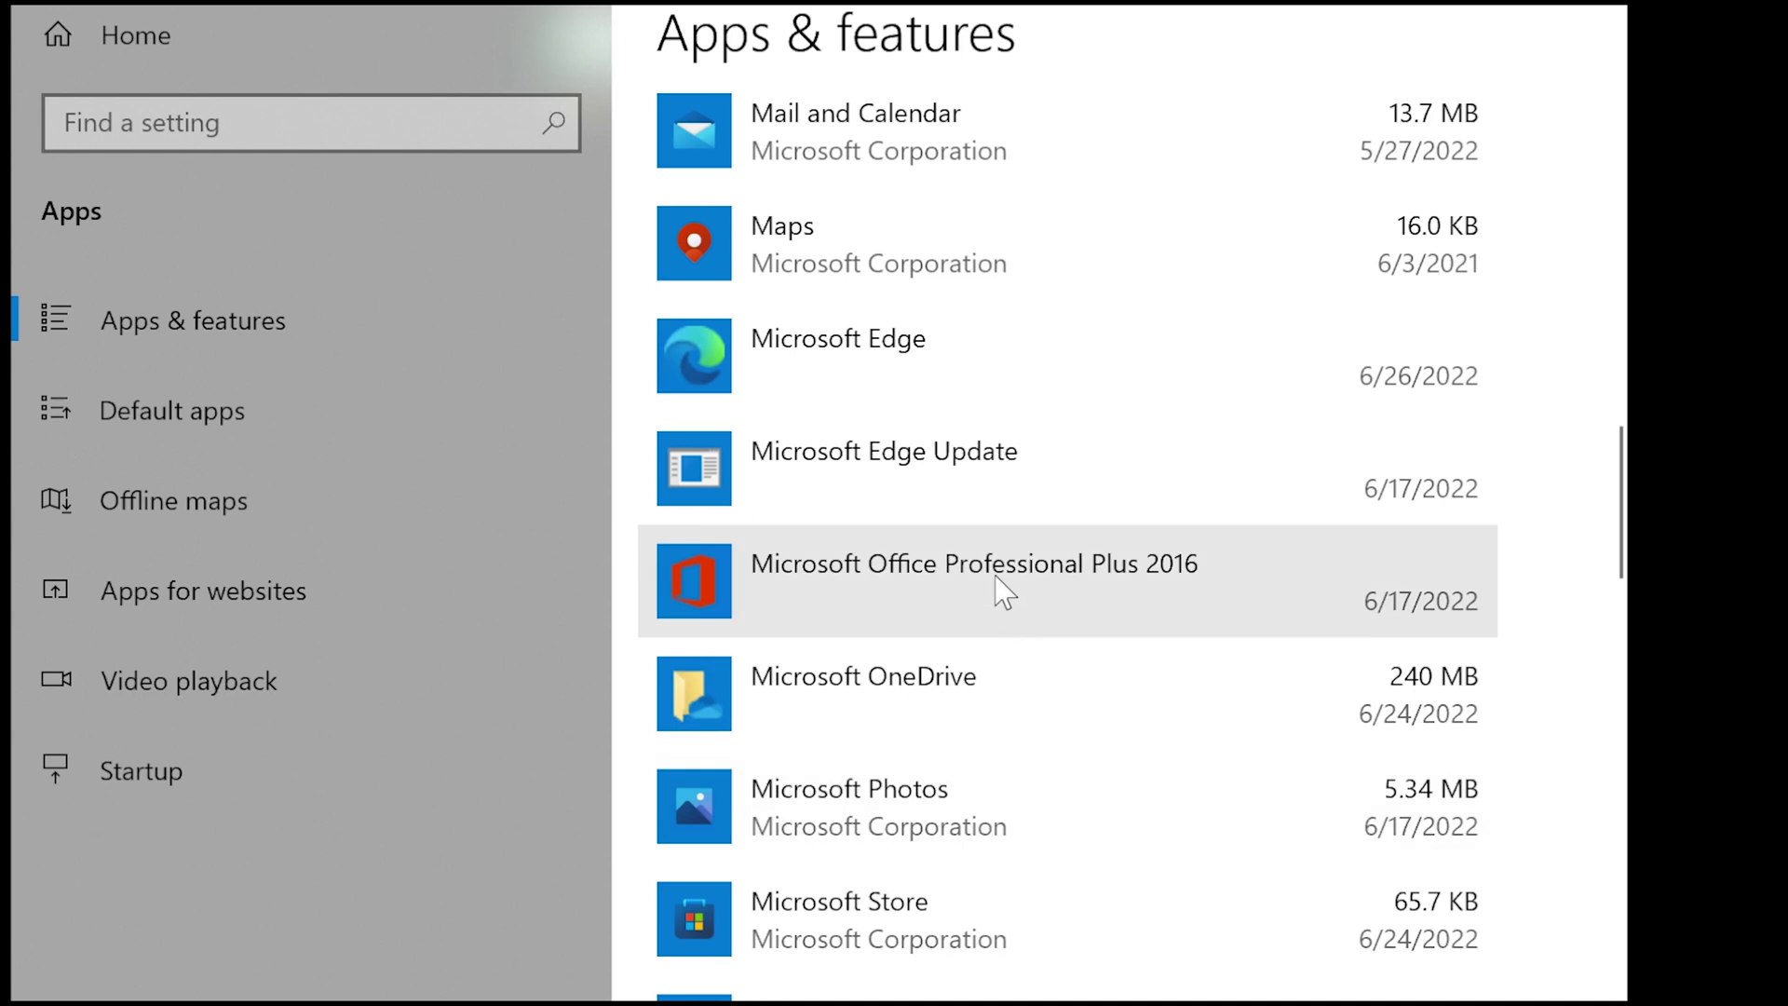
pyautogui.click(996, 579)
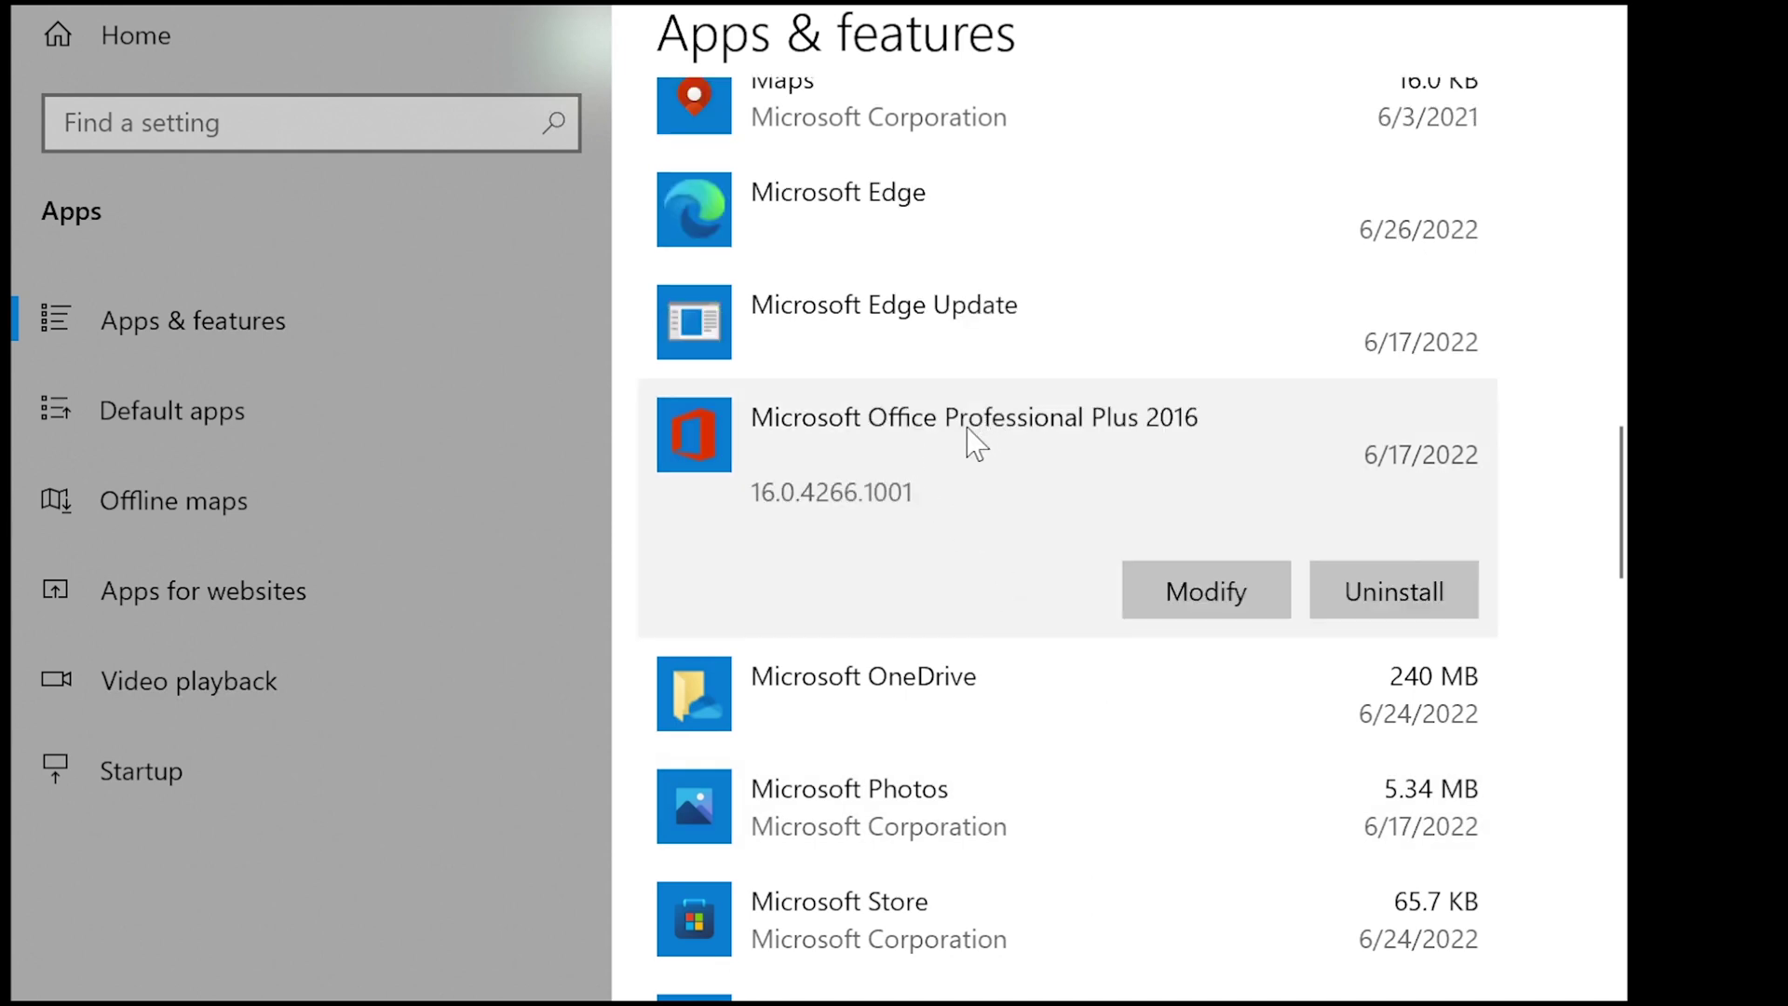
# Step: Start modifying Office 2016 and approve the admin prompt with the password
pyautogui.click(1185, 585)
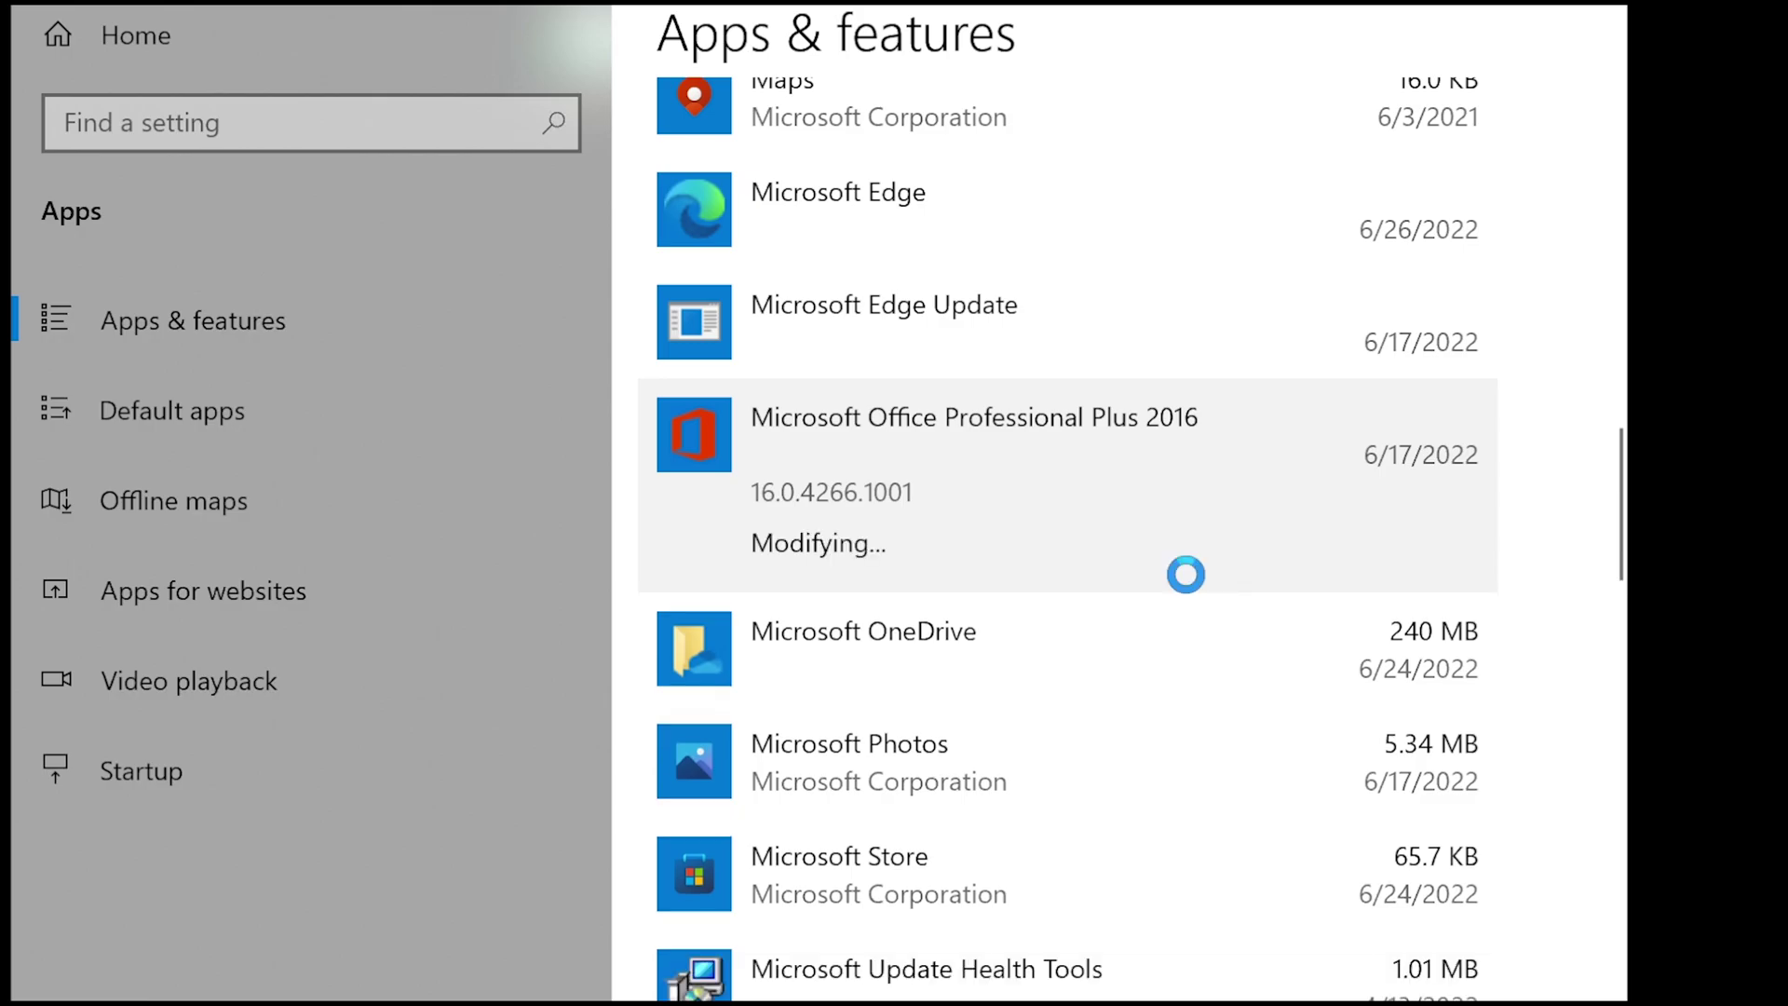
pyautogui.write('••')
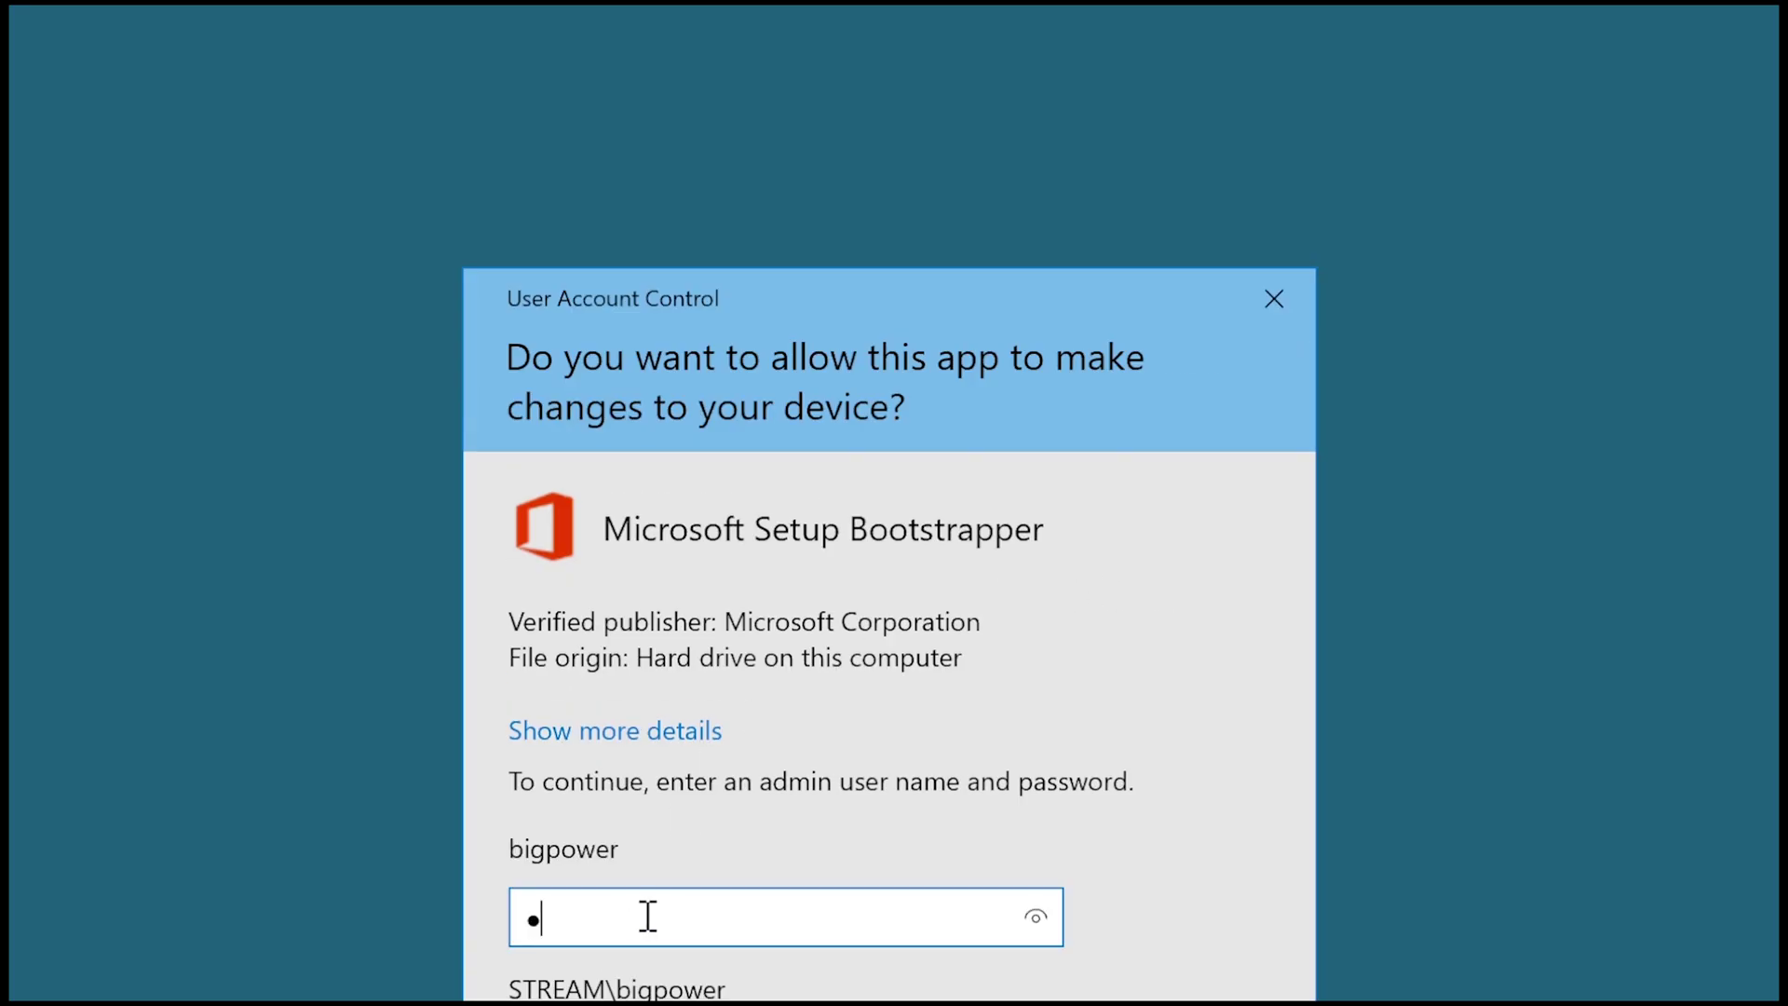
pyautogui.press('BackSpace')
pyautogui.press('BackSpace')
pyautogui.write('••••••••')
pyautogui.press('Return')
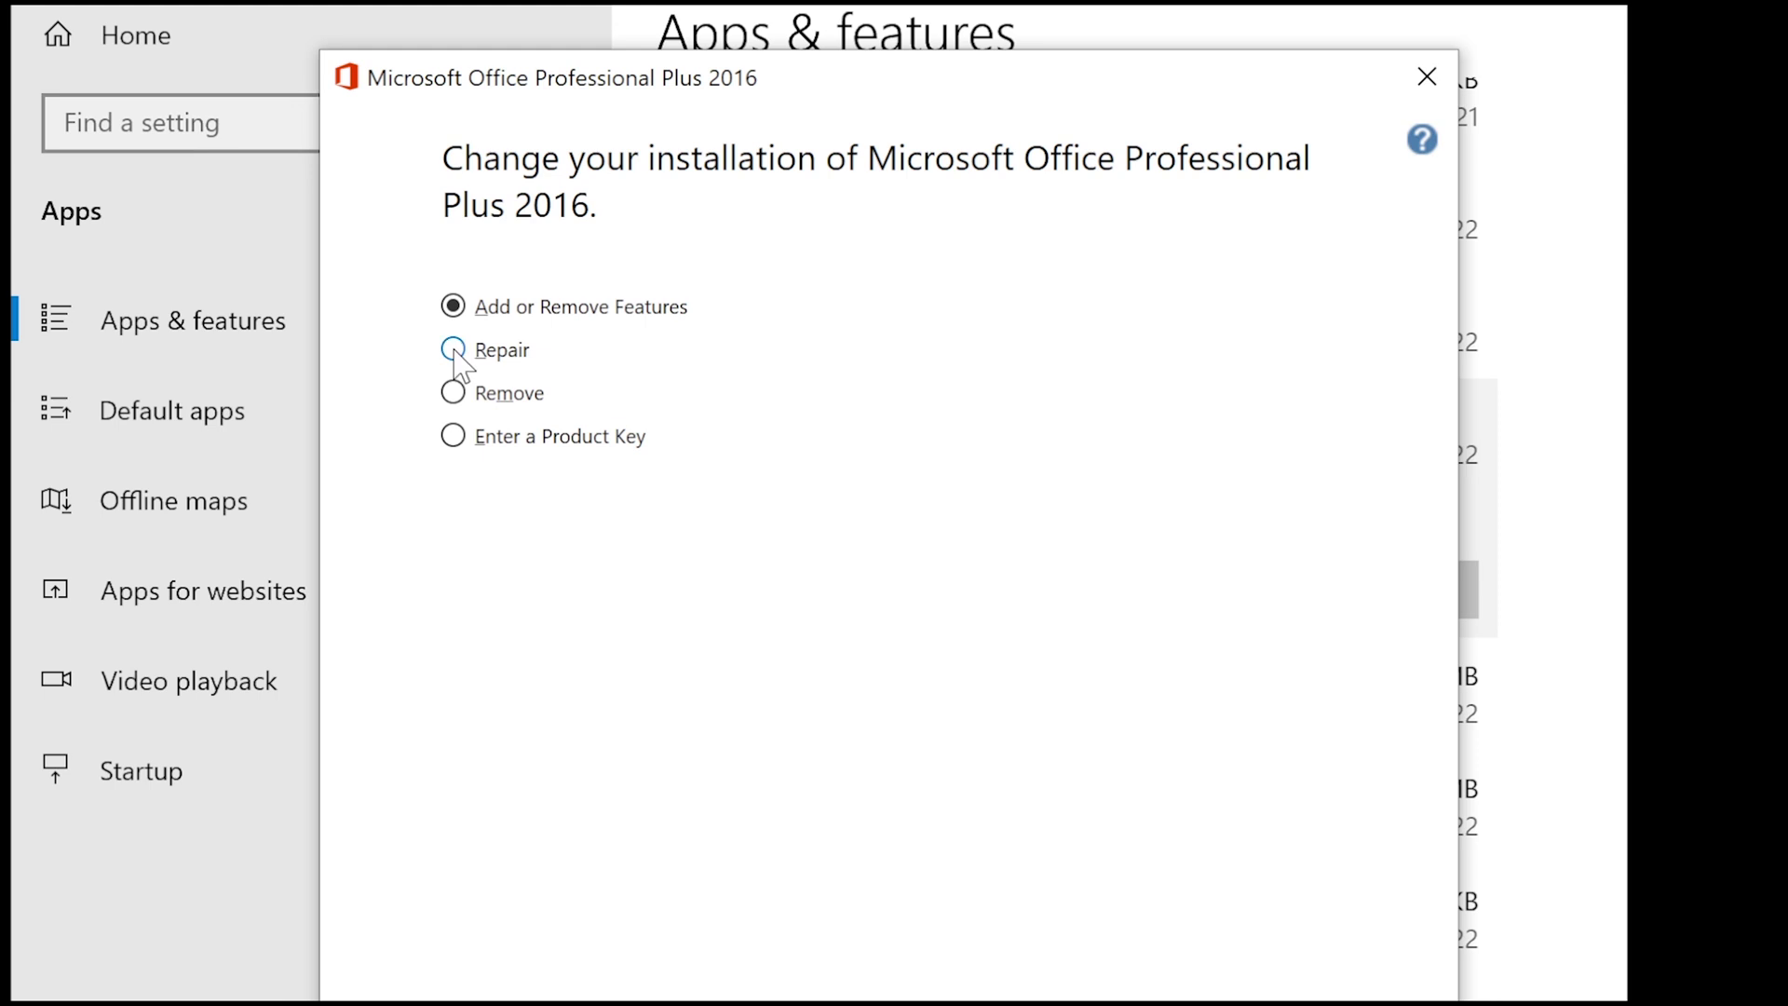
# Step: Select Repair in the Office setup, then close it and confirm cancelling setup
pyautogui.click(454, 351)
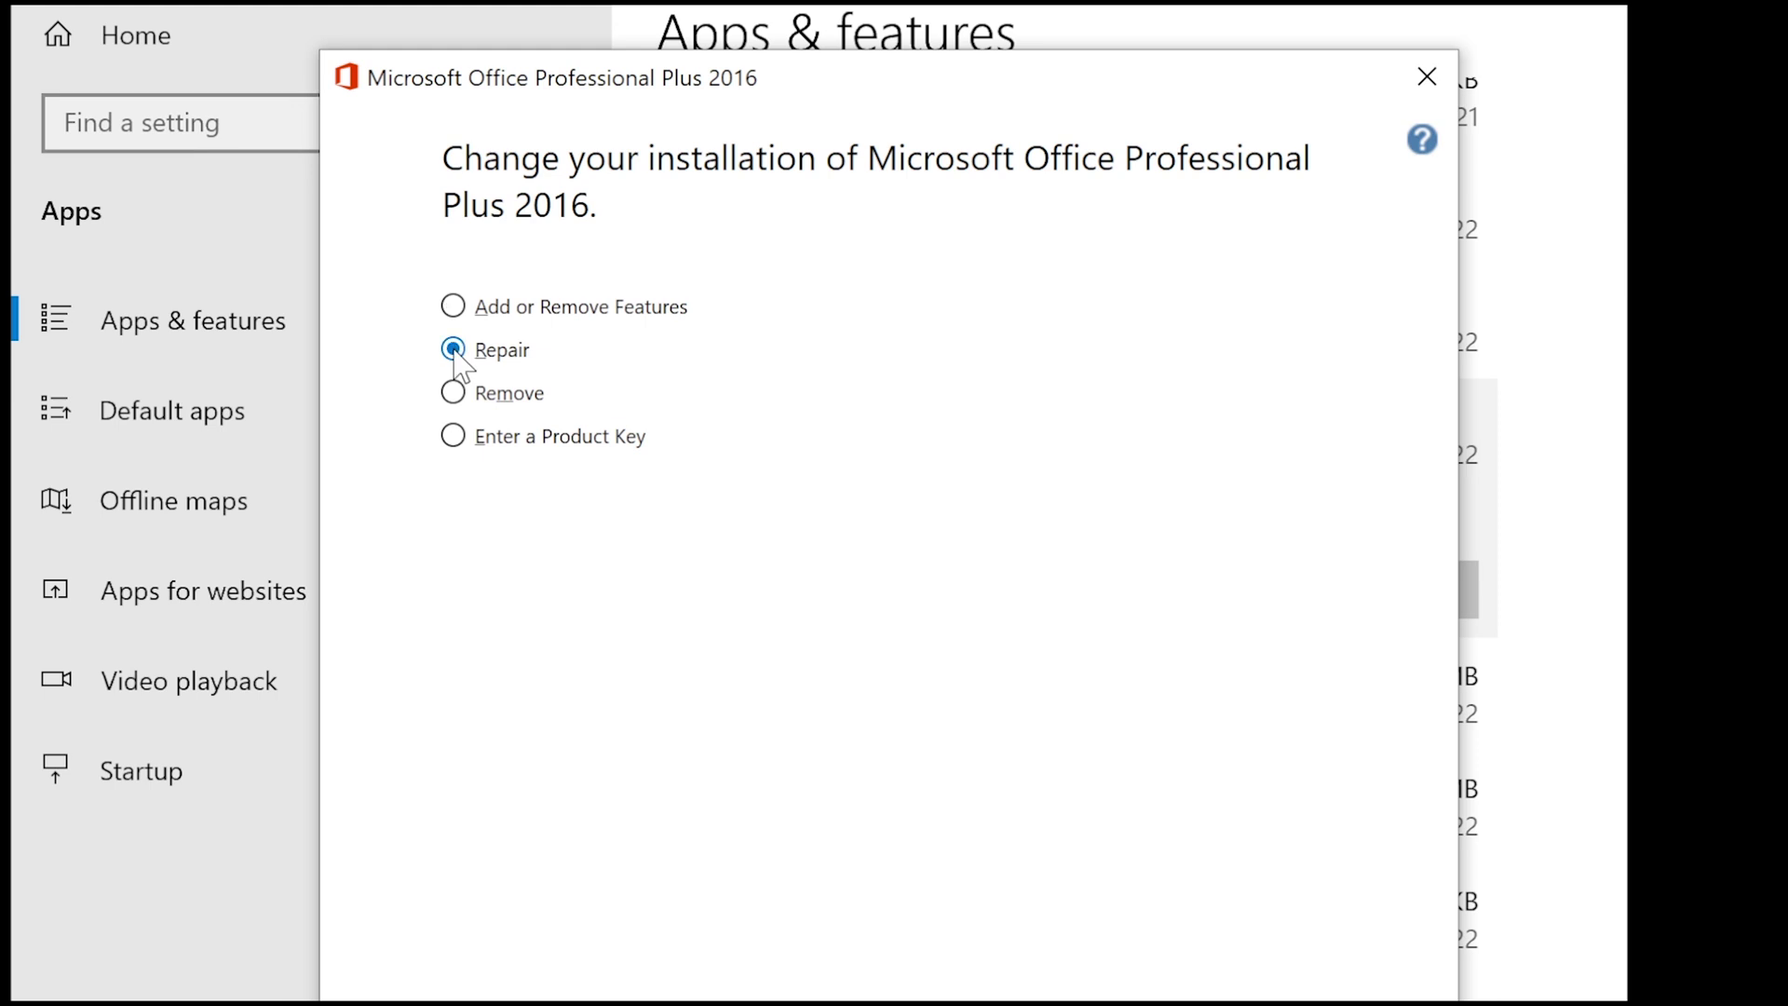
pyautogui.click(454, 306)
pyautogui.moveTo(795, 77); pyautogui.dragTo(904, 235)
pyautogui.moveTo(948, 290); pyautogui.dragTo(875, 215)
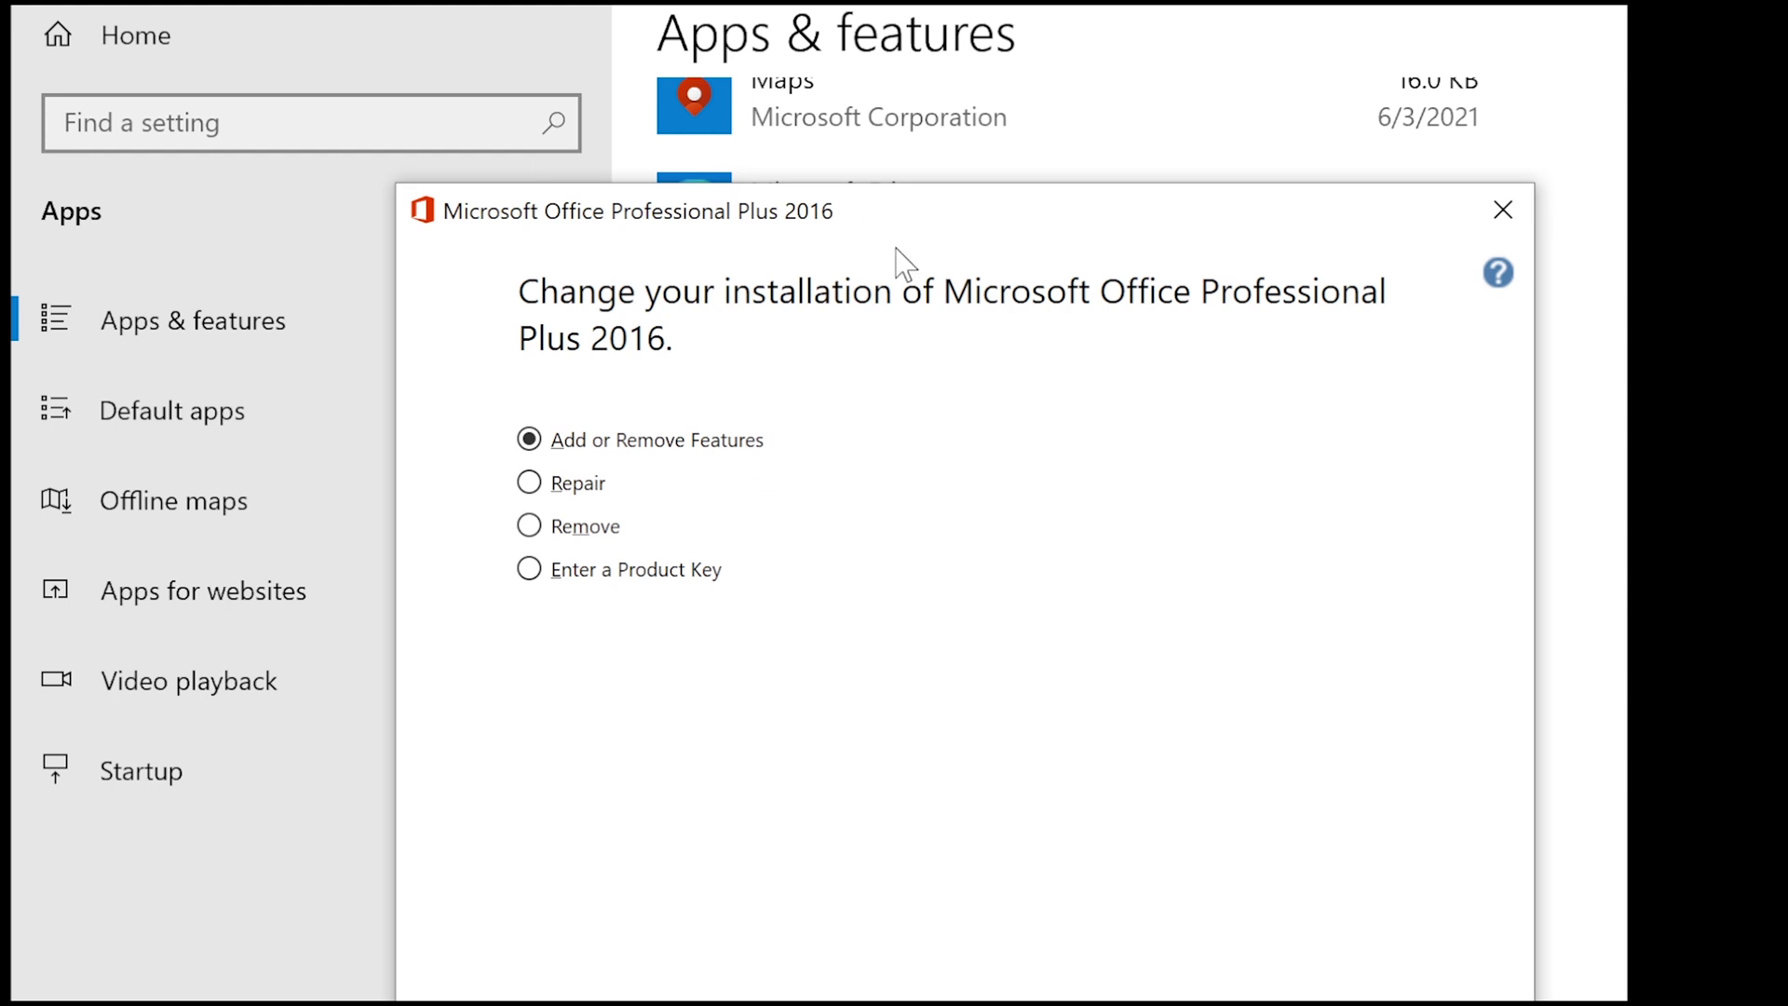
pyautogui.click(528, 483)
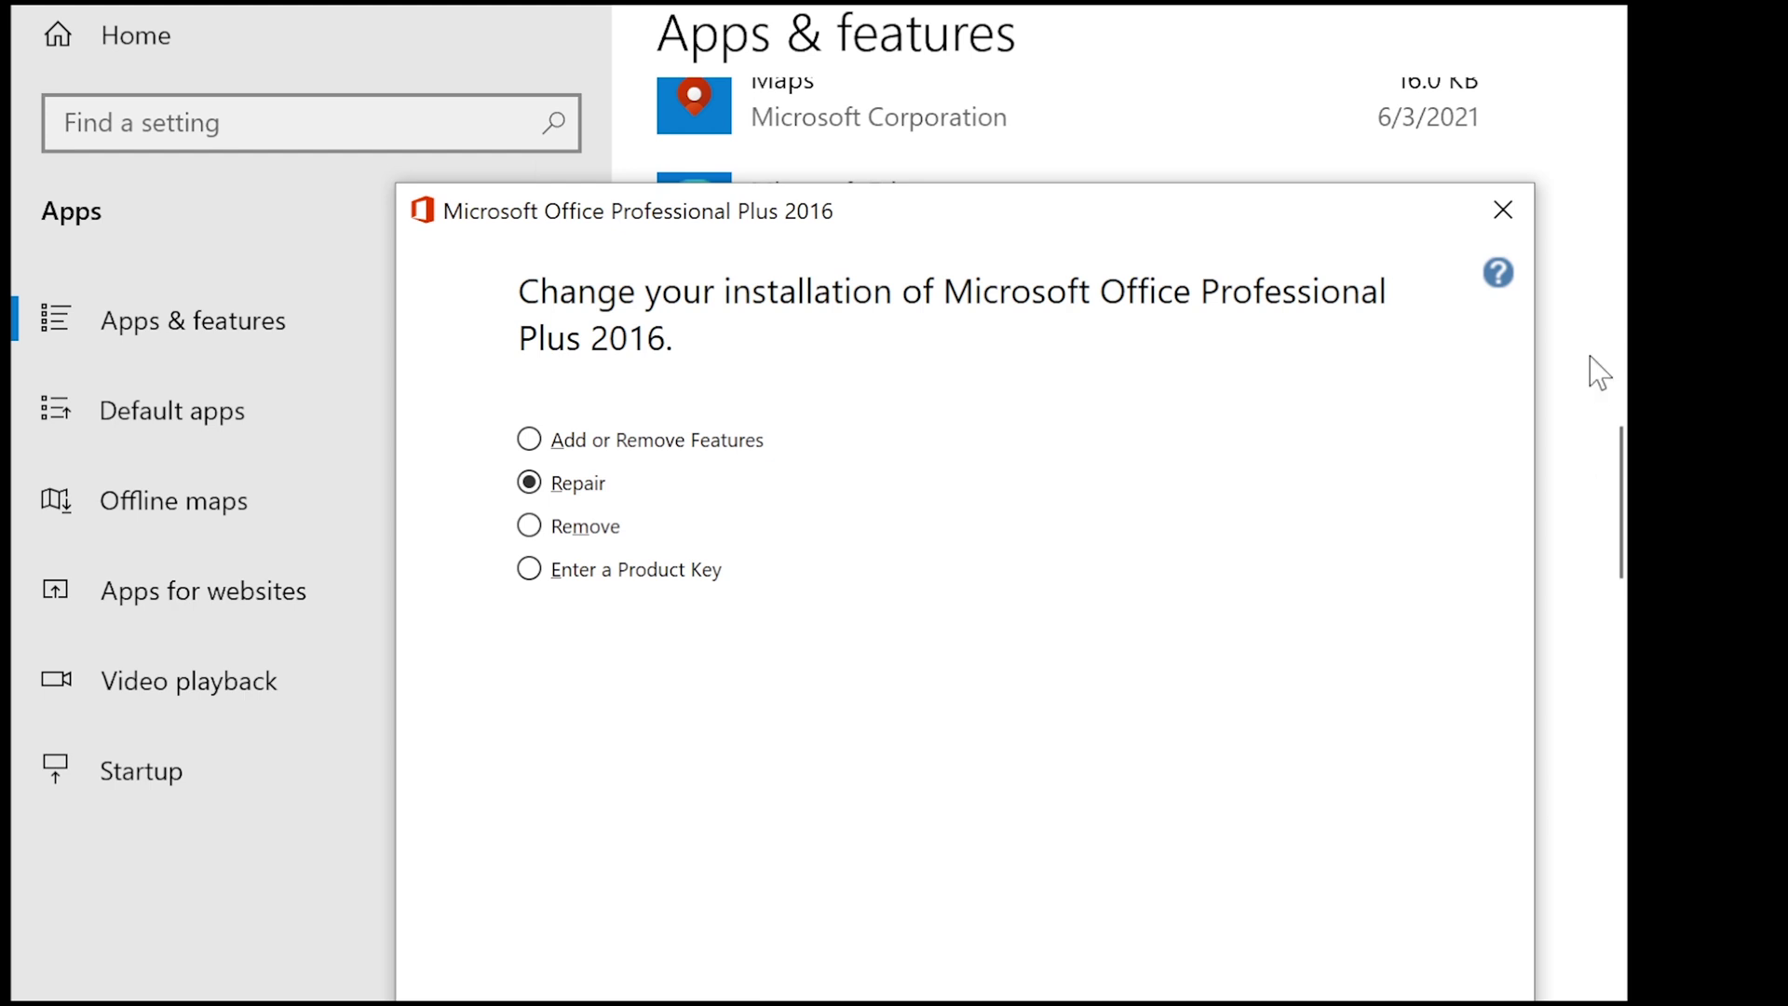
pyautogui.click(1503, 210)
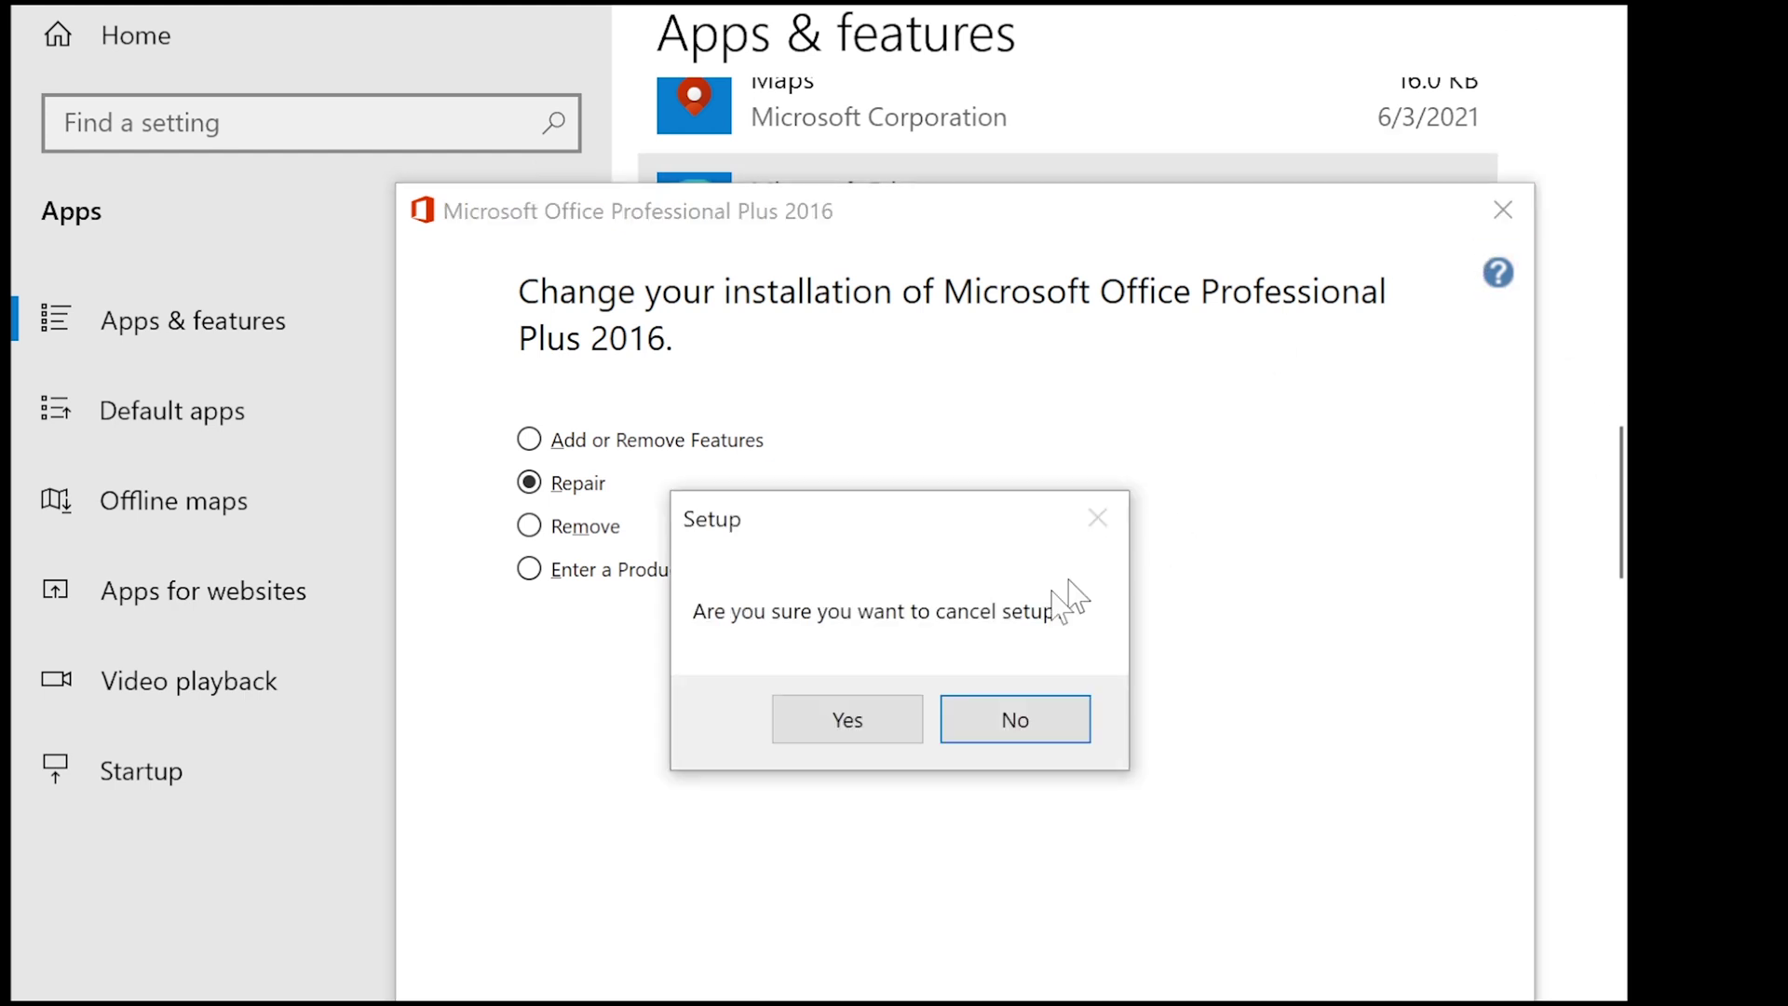
pyautogui.click(859, 740)
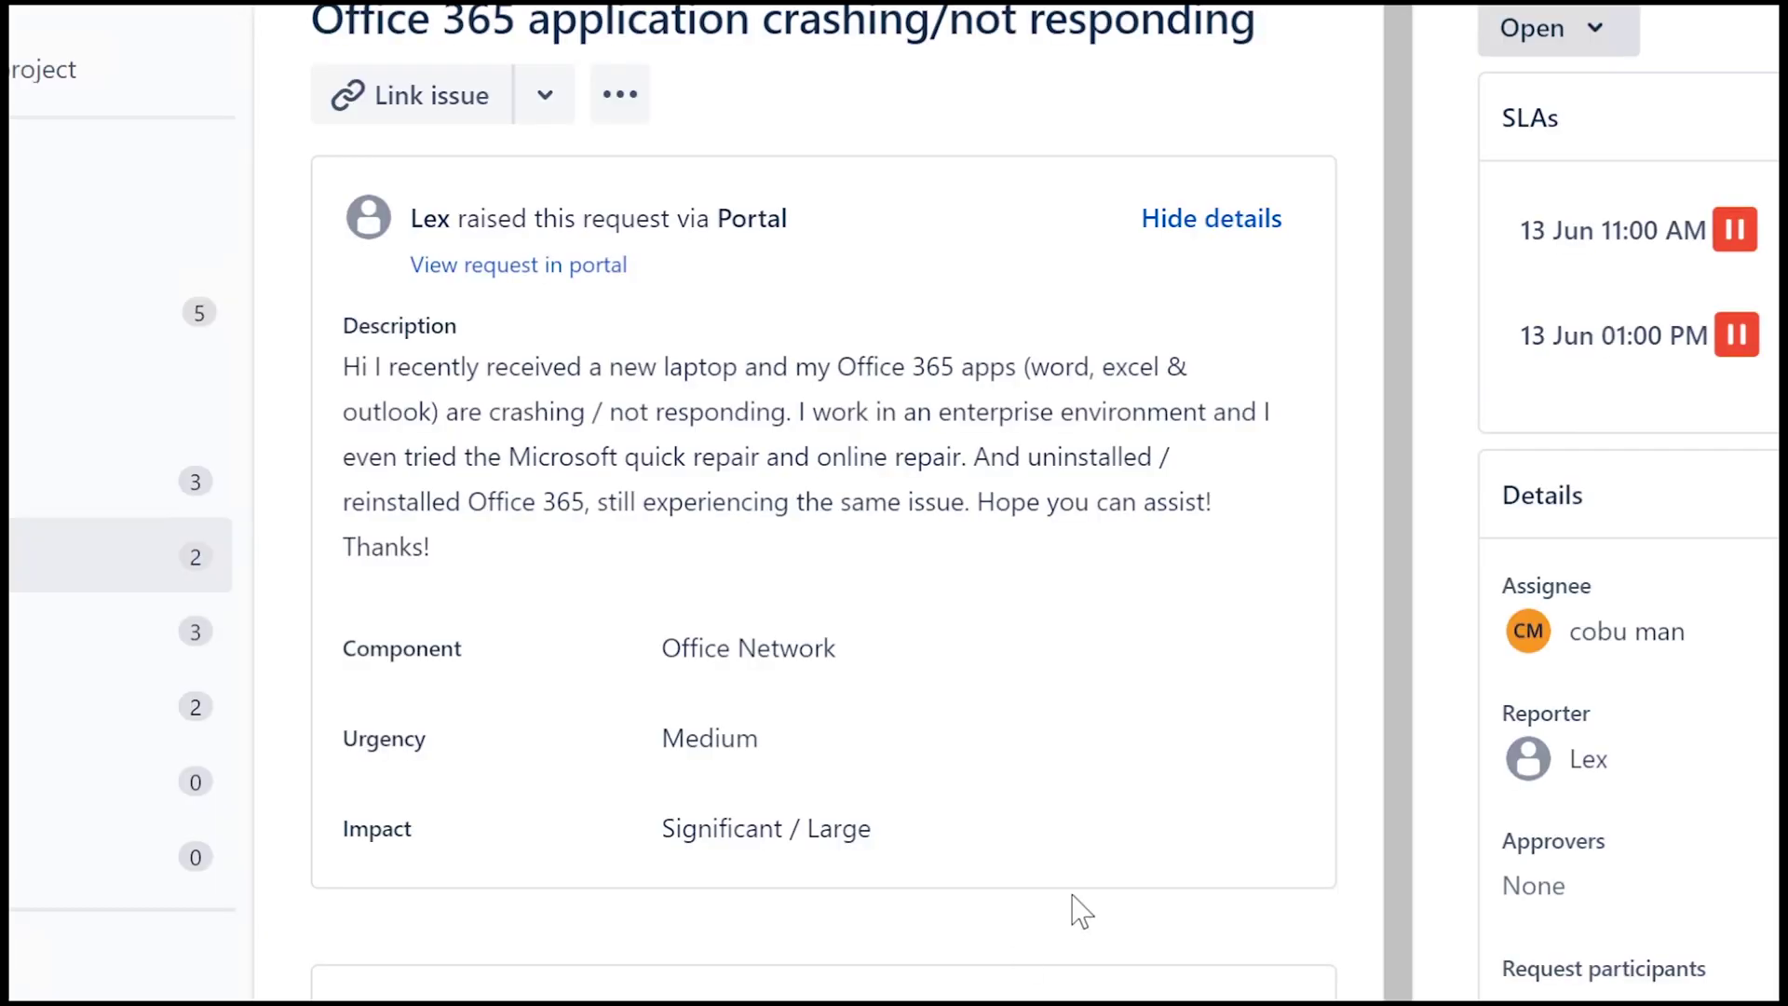
# Step: Reply to the customer suggesting the Office 365 web version at office.com, signed with the agent's name
pyautogui.scroll(-3, 1070, 910)
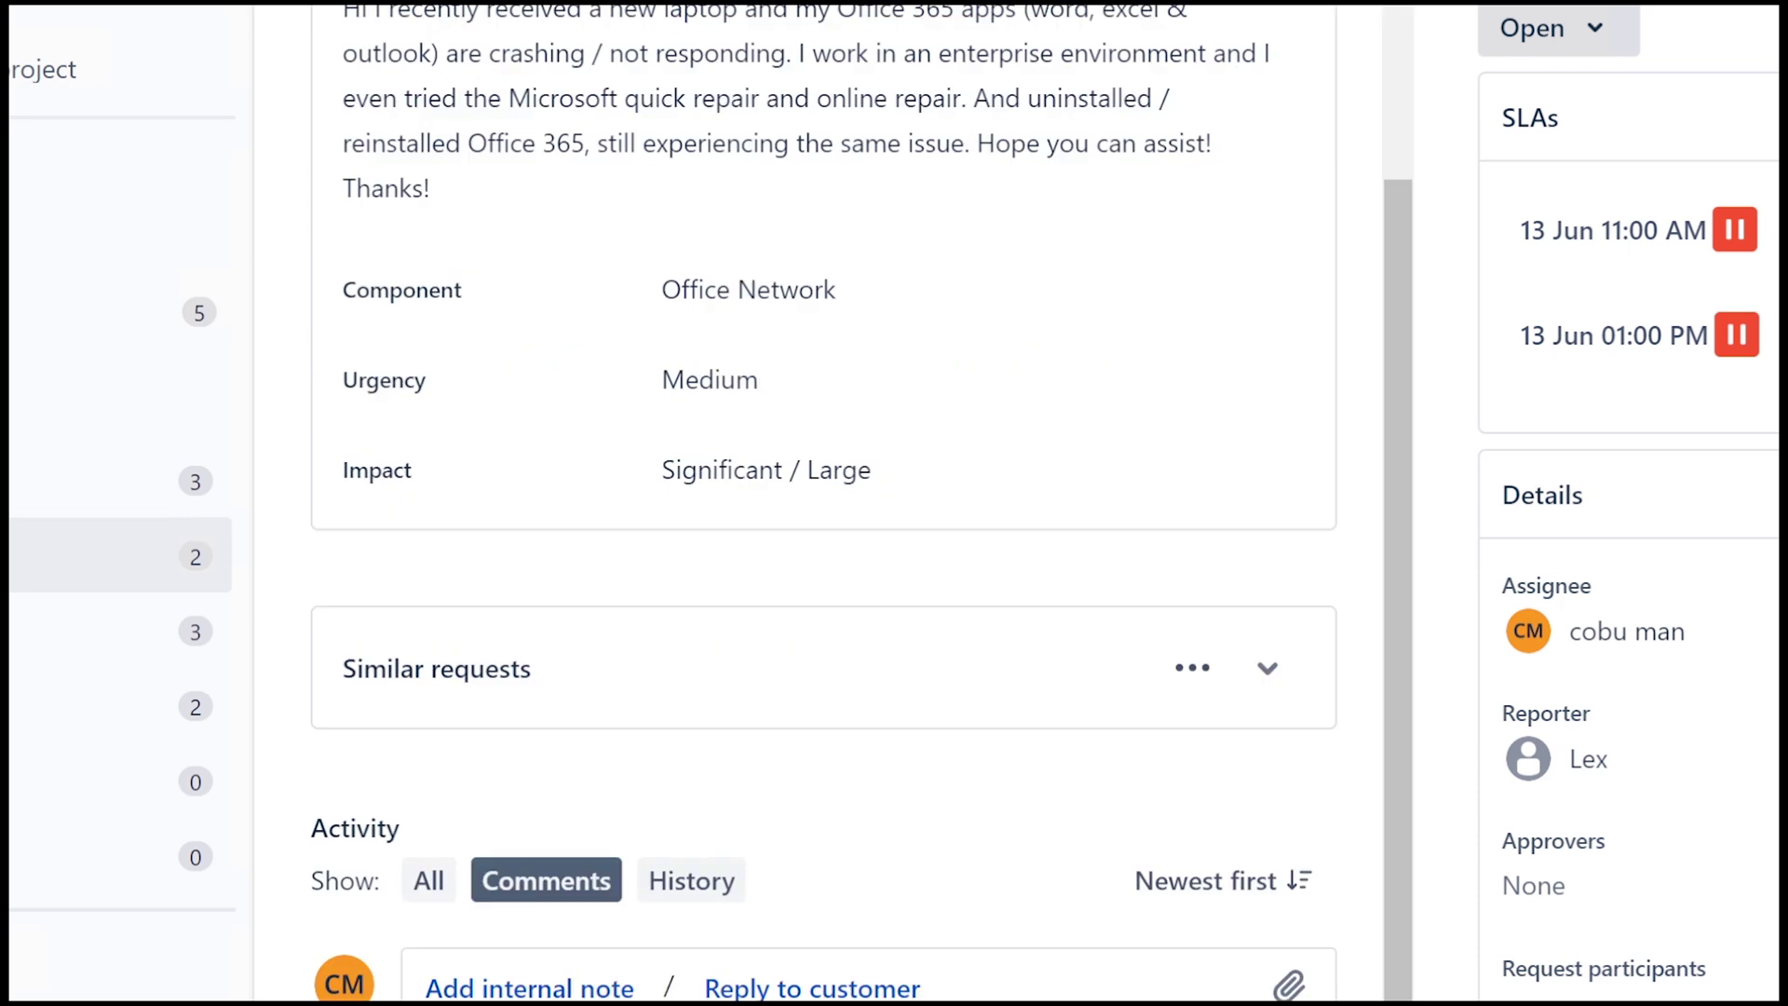
pyautogui.click(794, 987)
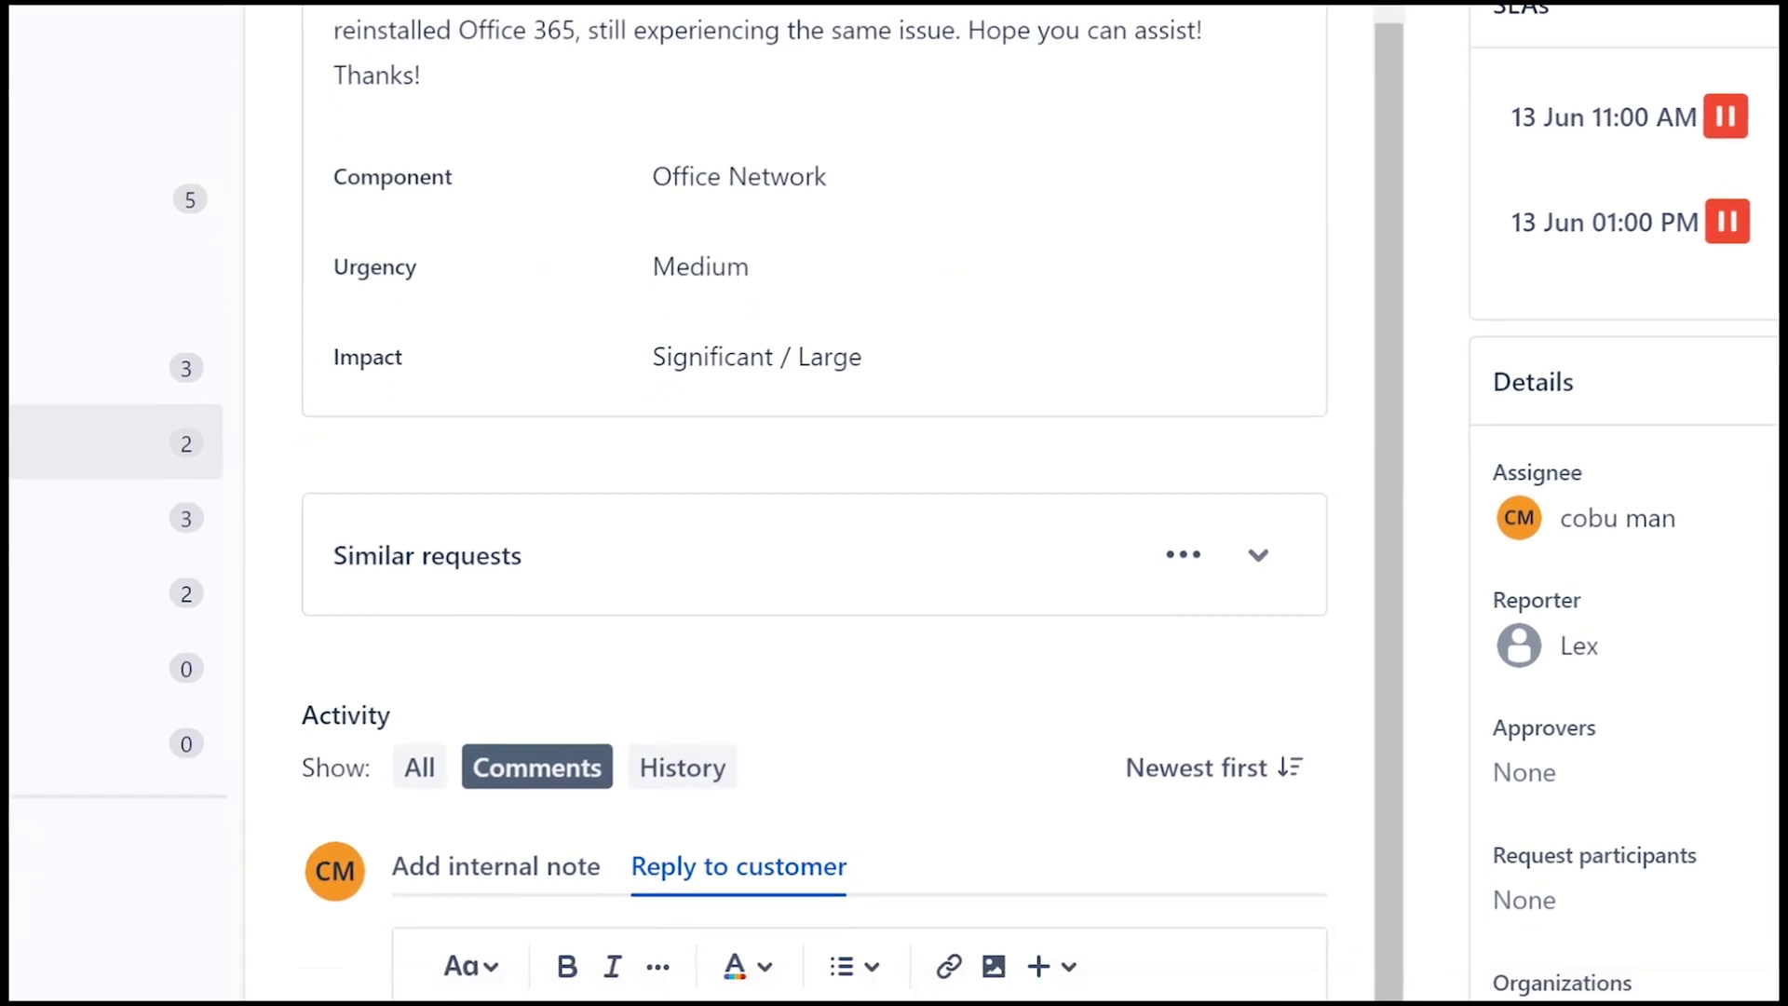
pyautogui.write('In addition')
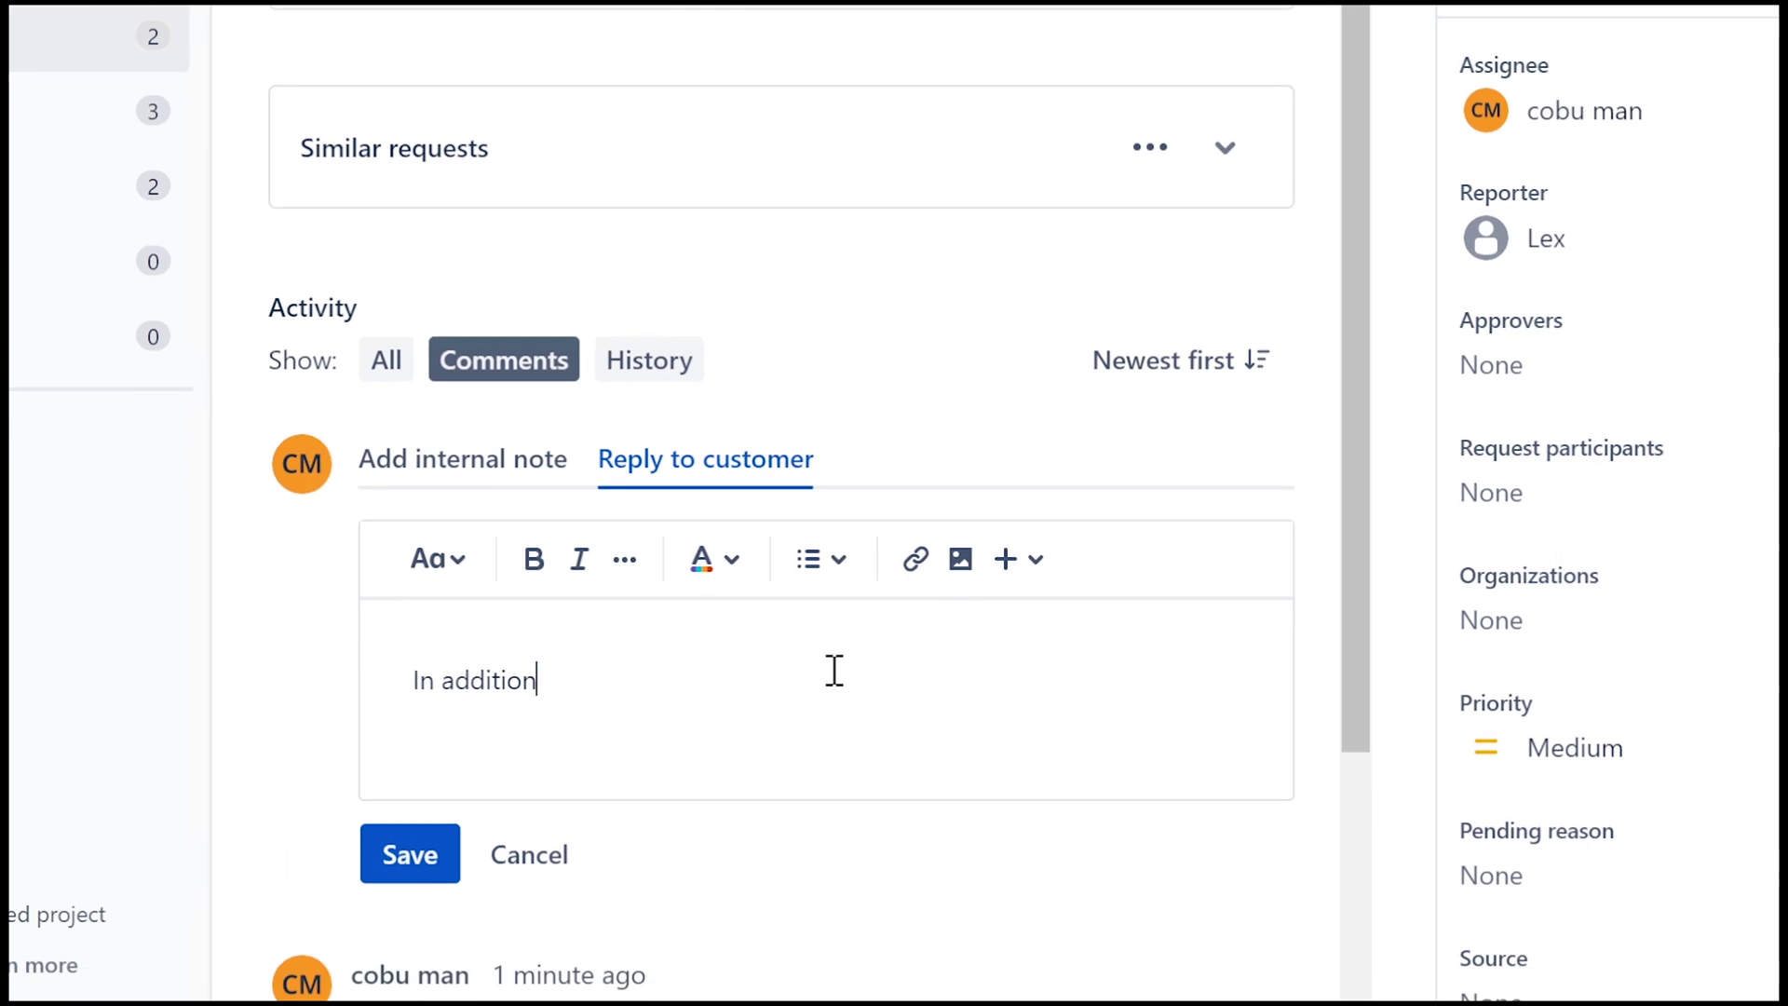
pyautogui.write(', try using the we')
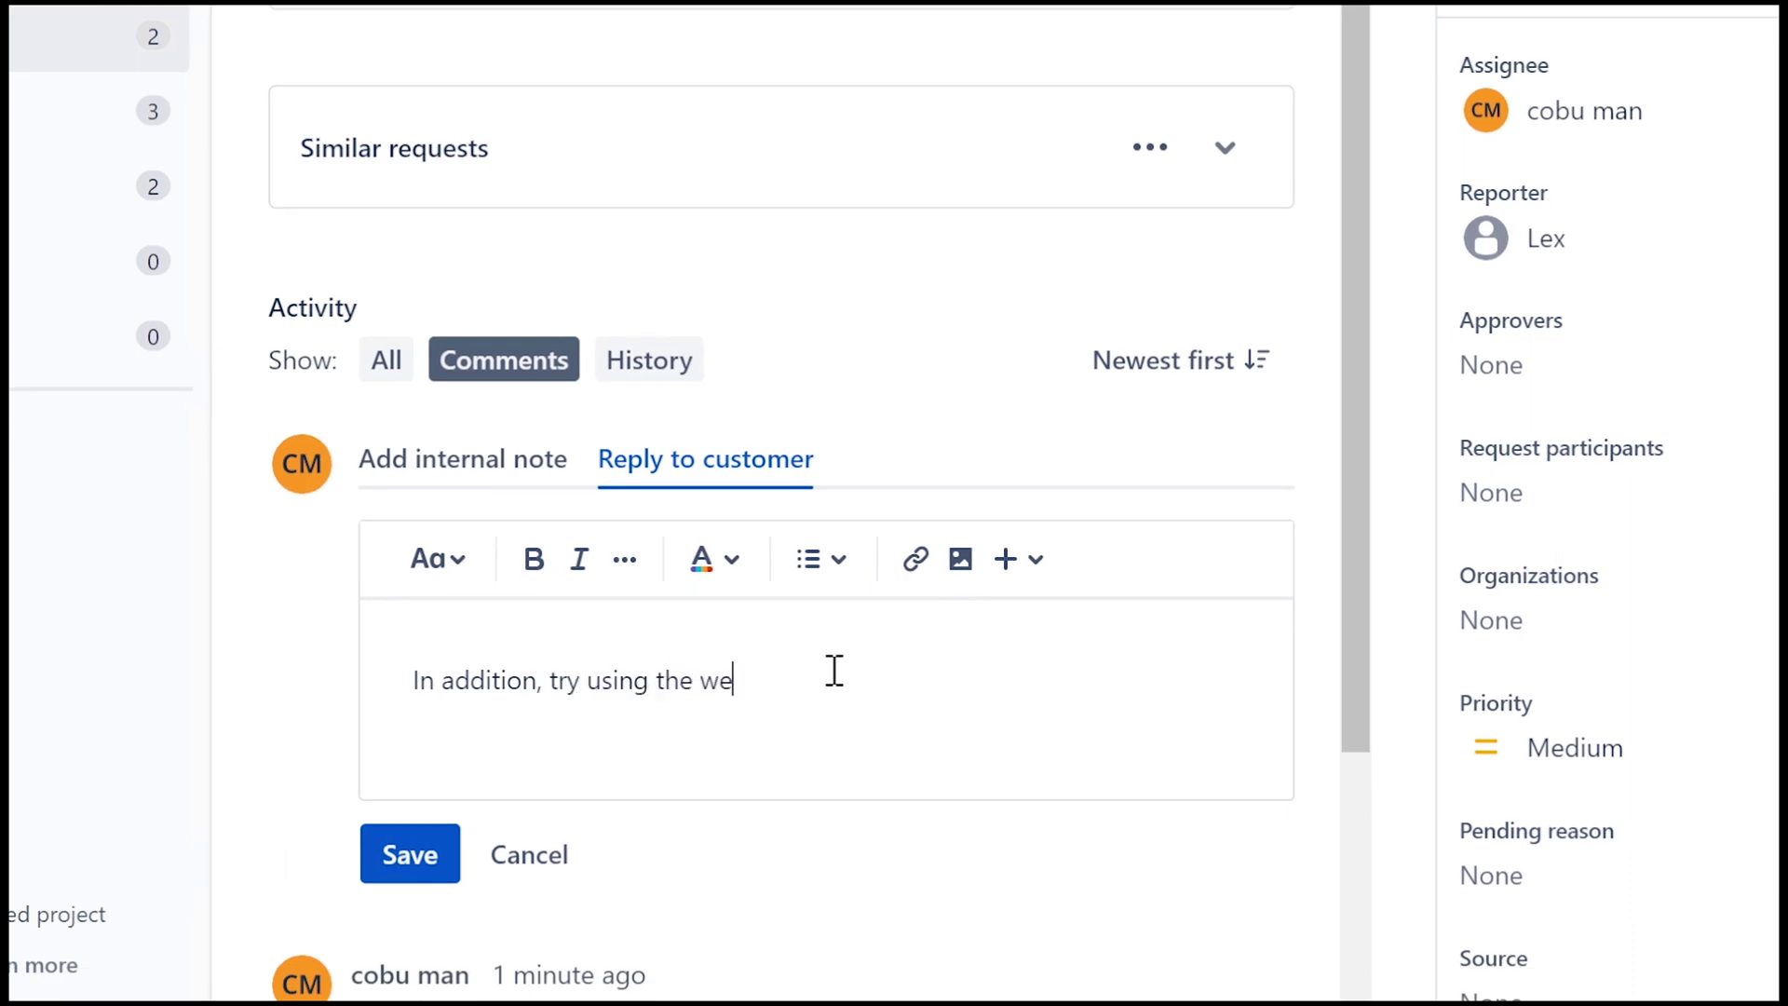
pyautogui.write('b version of Office ')
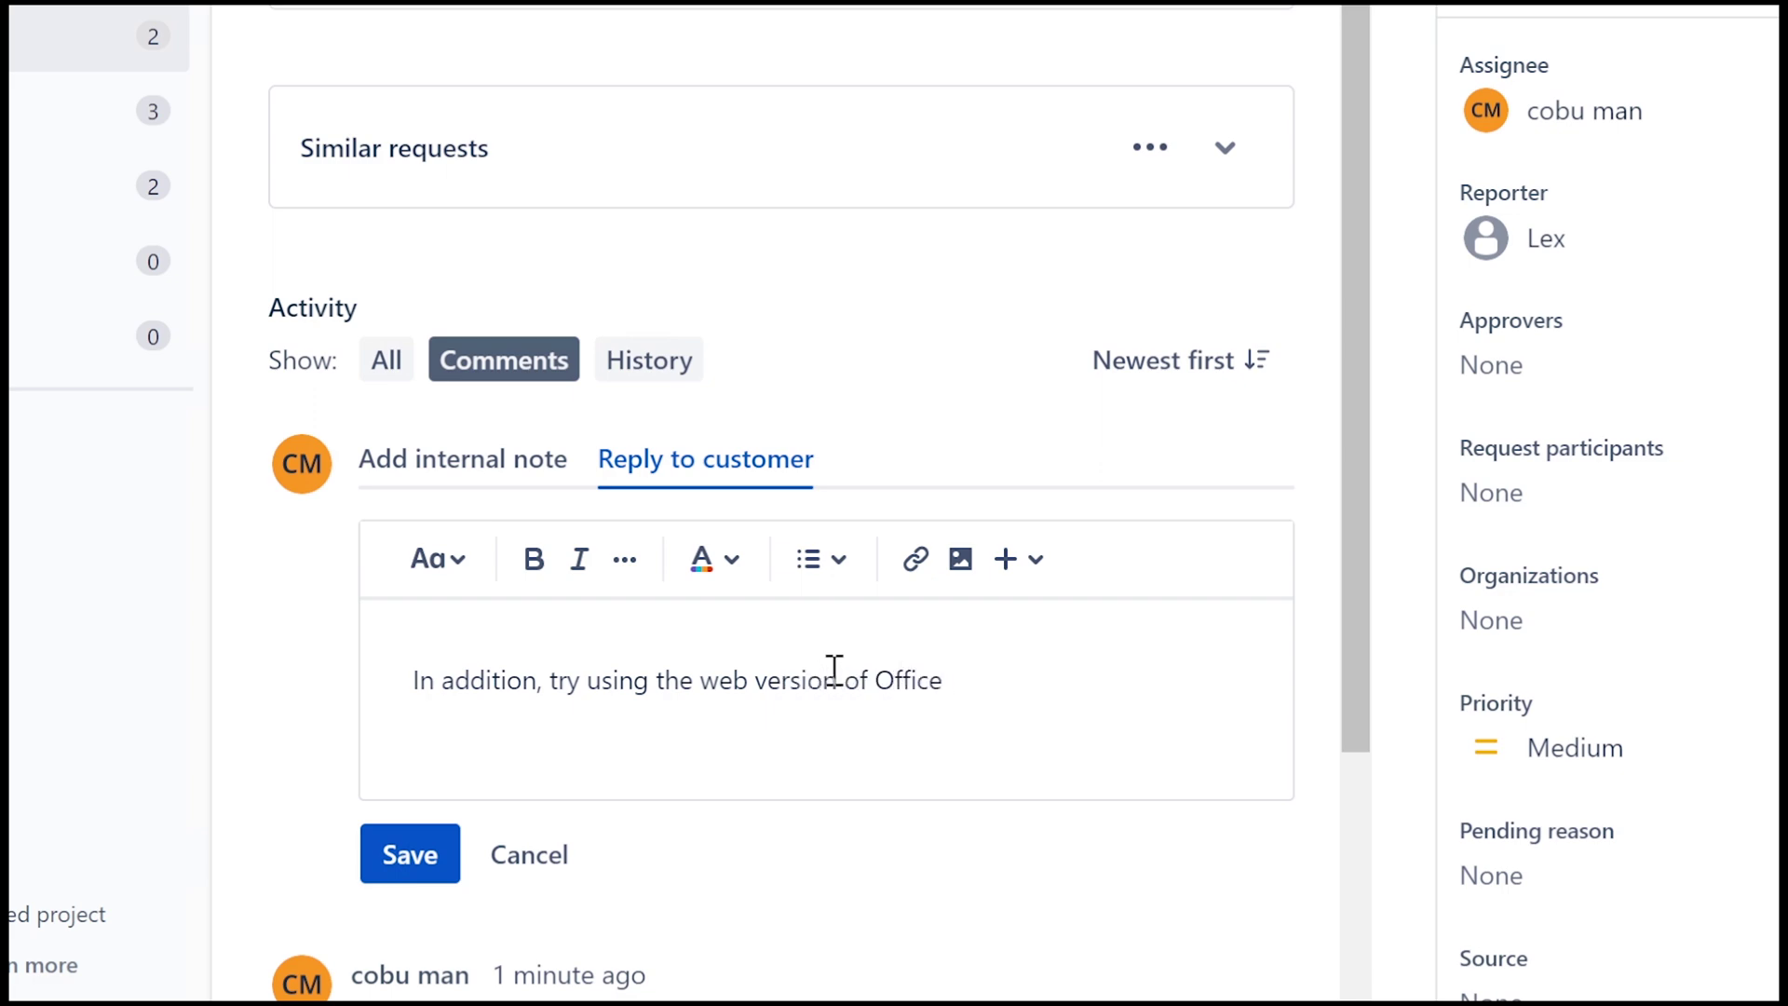
pyautogui.write('365 at office')
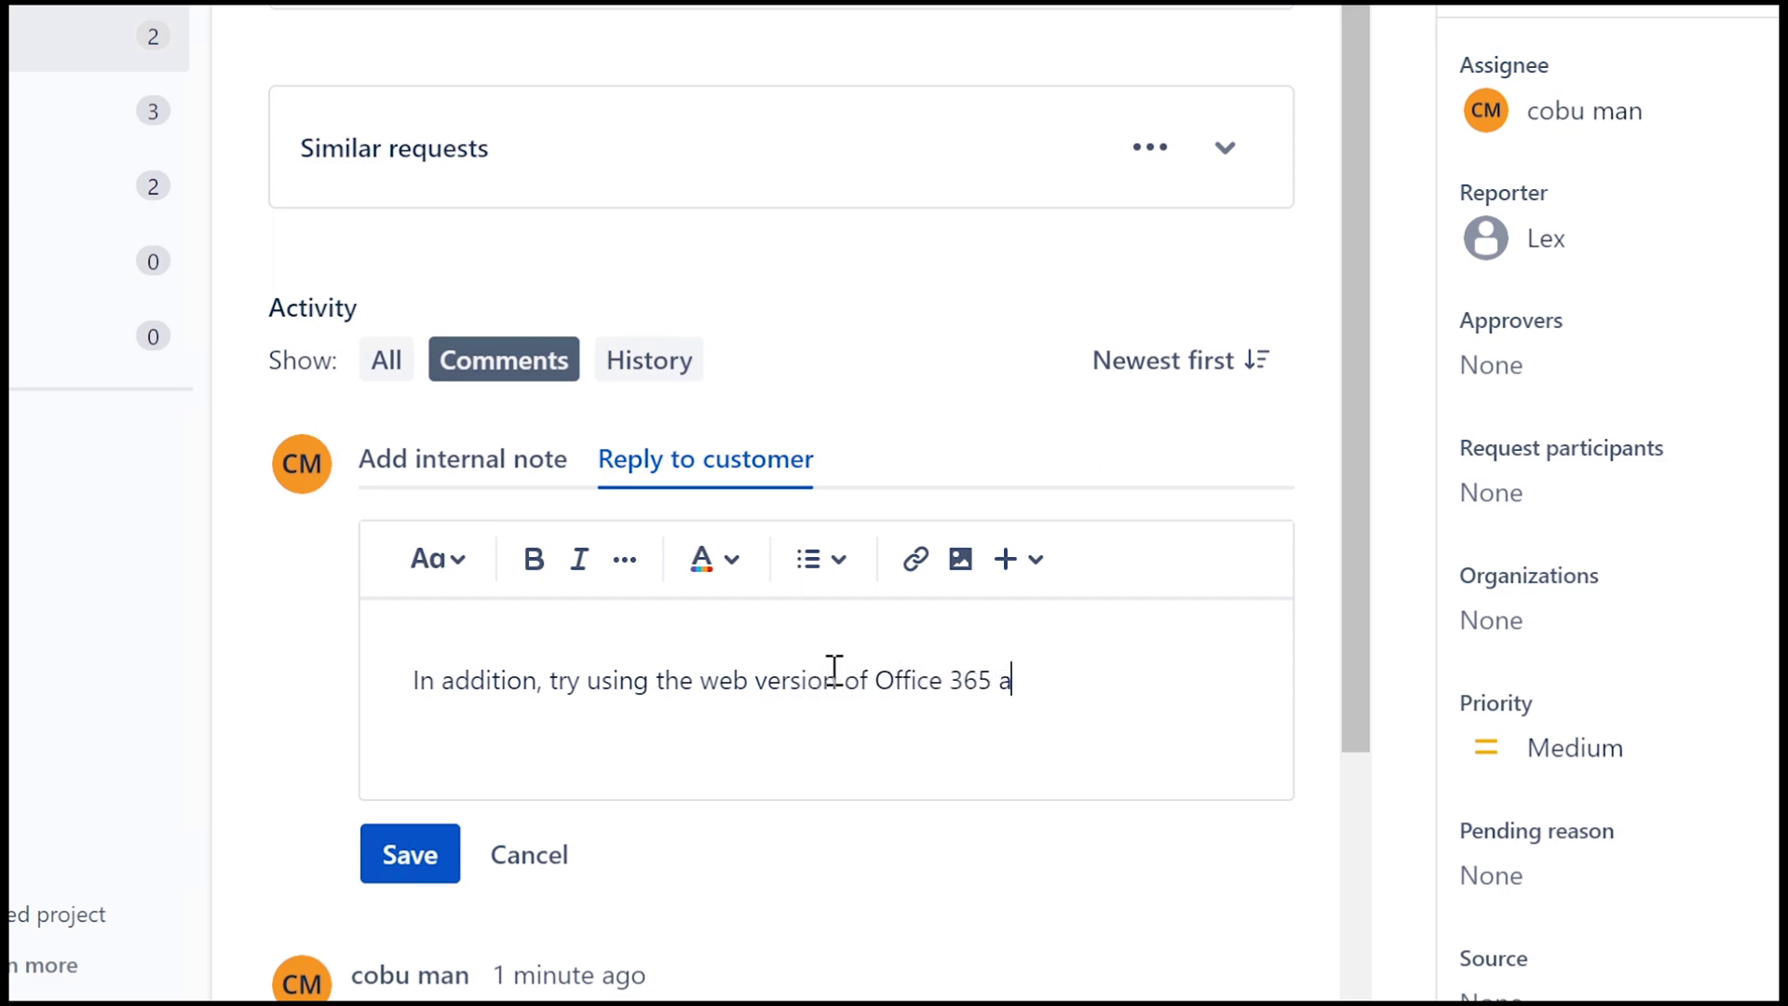